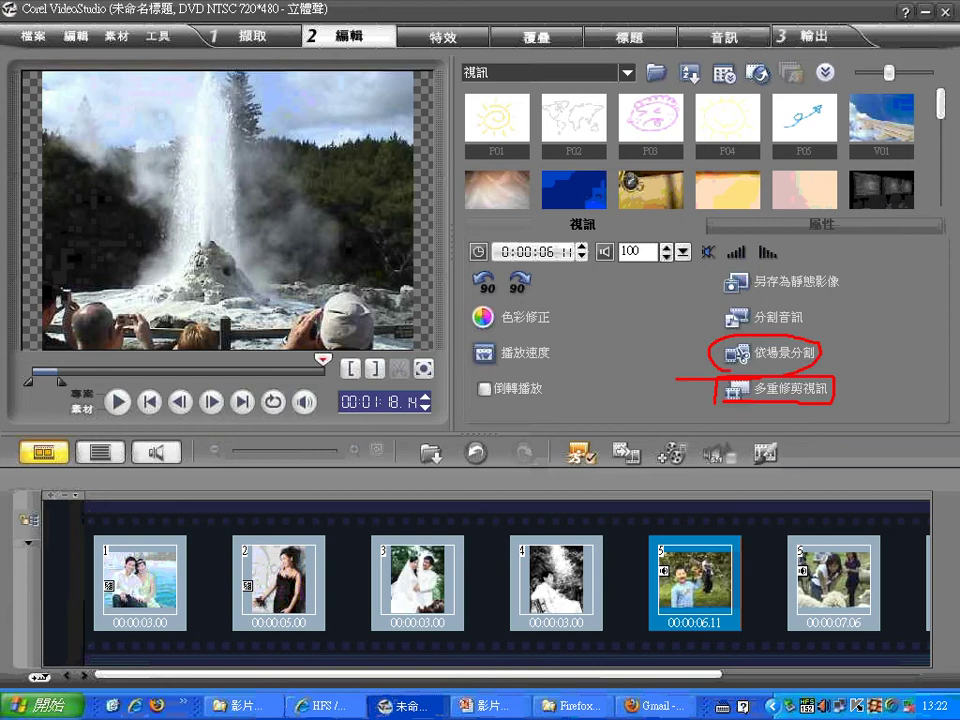
{"action": "mouse_move", "coordinate": [622, 335]}
{"action": "left_mouse_down"}
{"action": "mouse_move", "coordinate": [624, 345]}
{"action": "mouse_move", "coordinate": [681, 313]}
{"action": "left_mouse_up"}
{"action": "left_click_drag", "start_coordinate": [698, 300], "coordinate": [737, 289]}
{"action": "mouse_move", "coordinate": [698, 236]}
{"action": "left_mouse_down"}
{"action": "mouse_move", "coordinate": [710, 254]}
{"action": "mouse_move", "coordinate": [720, 224]}
{"action": "left_mouse_up"}
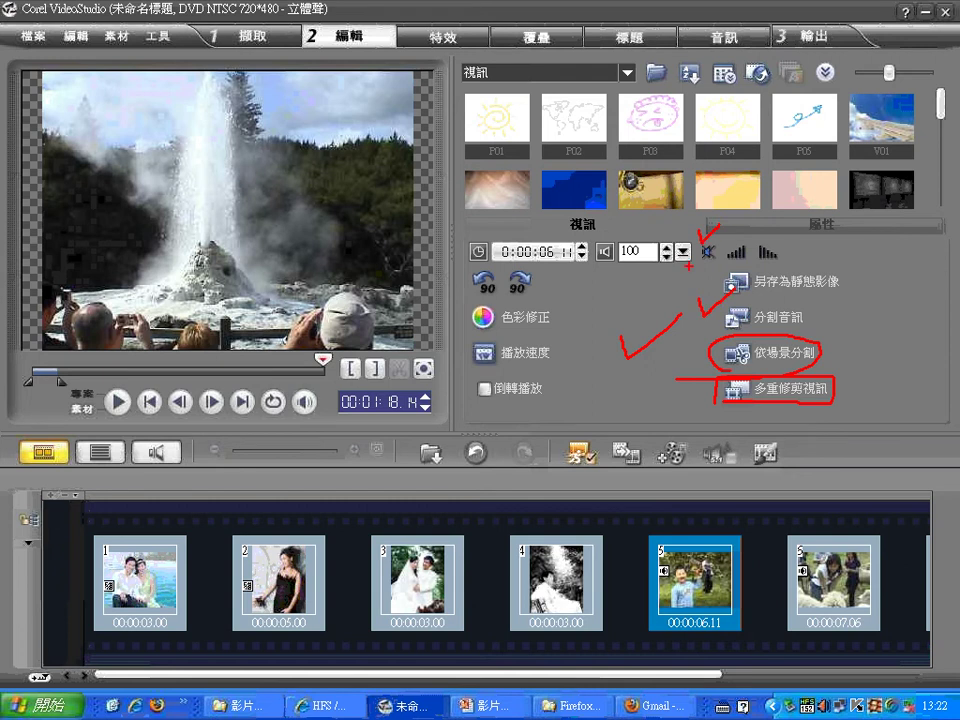
{"action": "mouse_move", "coordinate": [710, 244]}
{"action": "left_mouse_down"}
{"action": "mouse_move", "coordinate": [698, 266]}
{"action": "mouse_move", "coordinate": [712, 244]}
{"action": "left_mouse_up"}
{"action": "left_click_drag", "start_coordinate": [620, 262], "coordinate": [640, 253]}
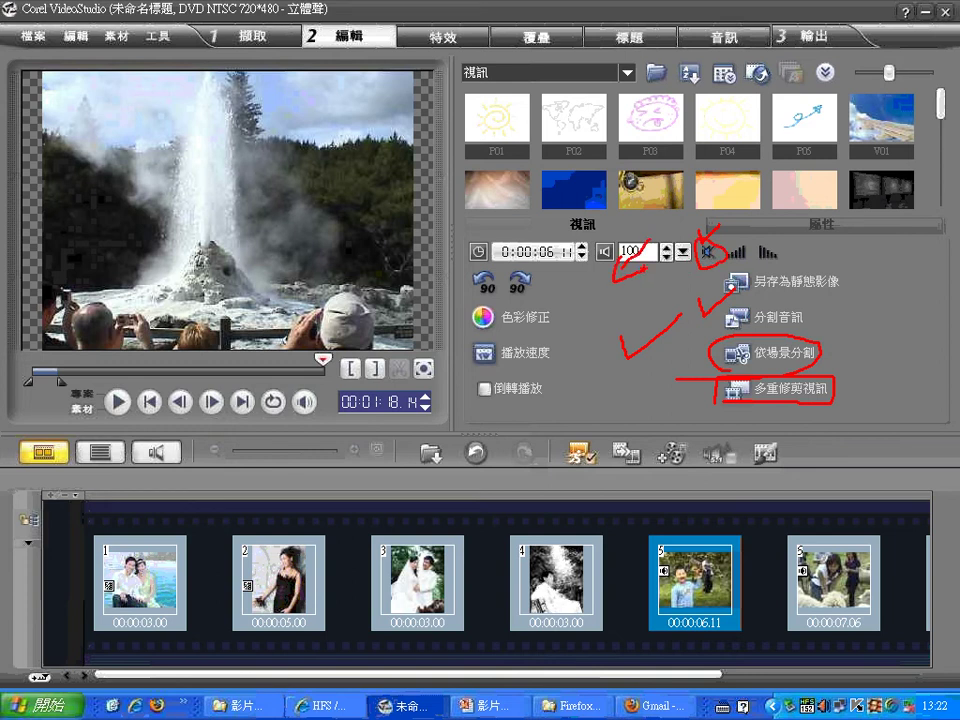
{"action": "mouse_move", "coordinate": [726, 228]}
{"action": "left_mouse_down"}
{"action": "mouse_move", "coordinate": [775, 212]}
{"action": "mouse_move", "coordinate": [735, 263]}
{"action": "left_mouse_up"}
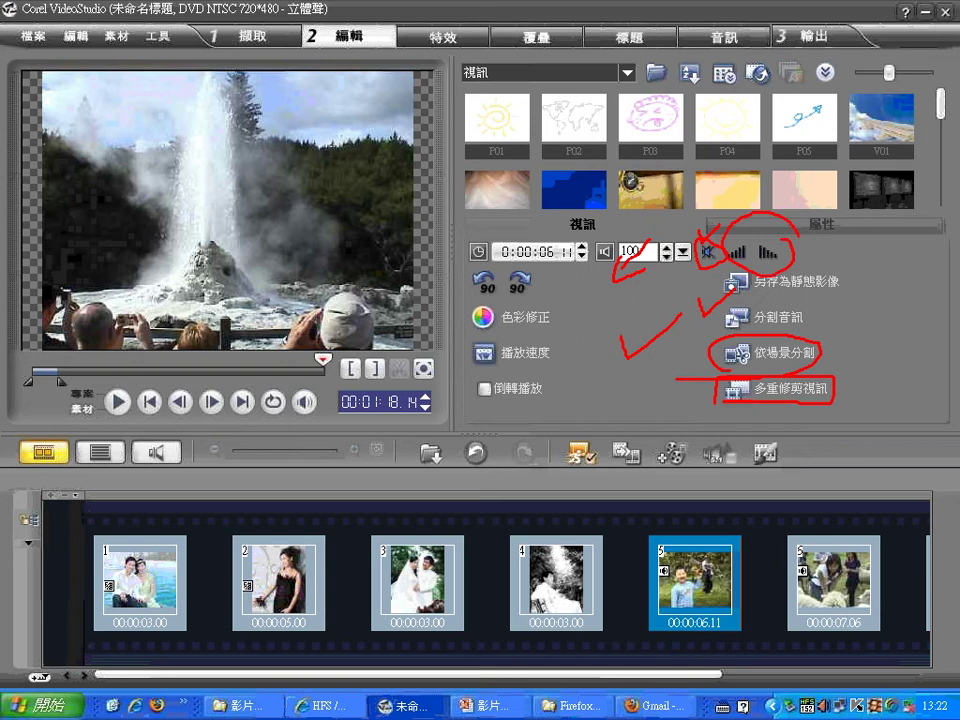
{"action": "left_click_drag", "start_coordinate": [793, 238], "coordinate": [799, 252]}
{"action": "key", "text": "Escape"}
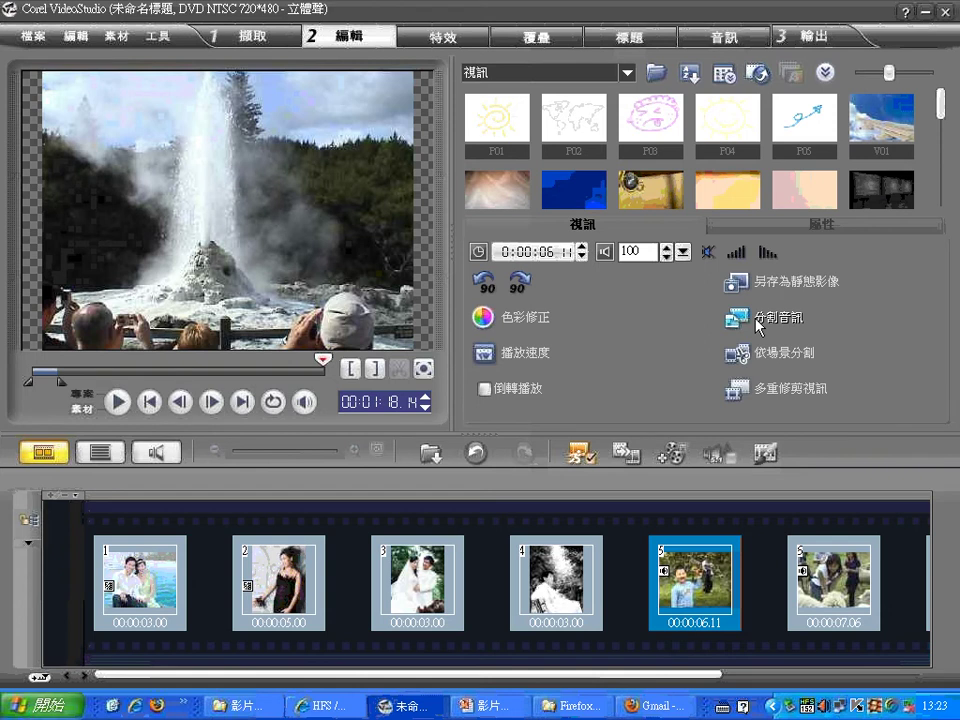
- Show the selected clip's attributes and preview the 相機模擬 and 綜合變化 filters from the NewBlue 影片濾鏡 category
{"action": "left_click", "coordinate": [815, 228]}
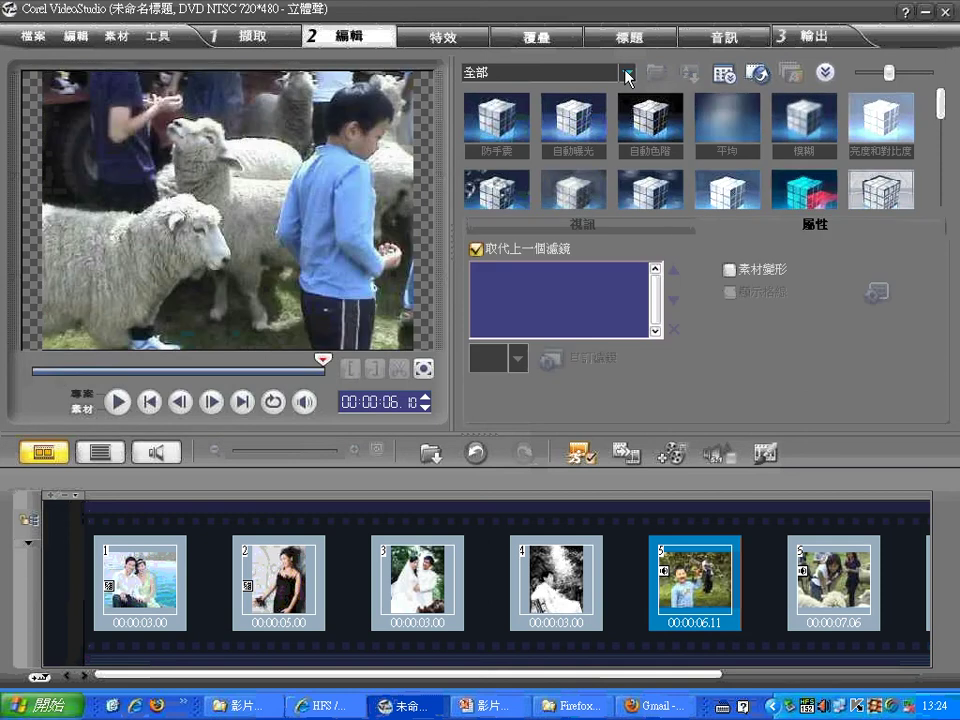
{"action": "left_click", "coordinate": [627, 74]}
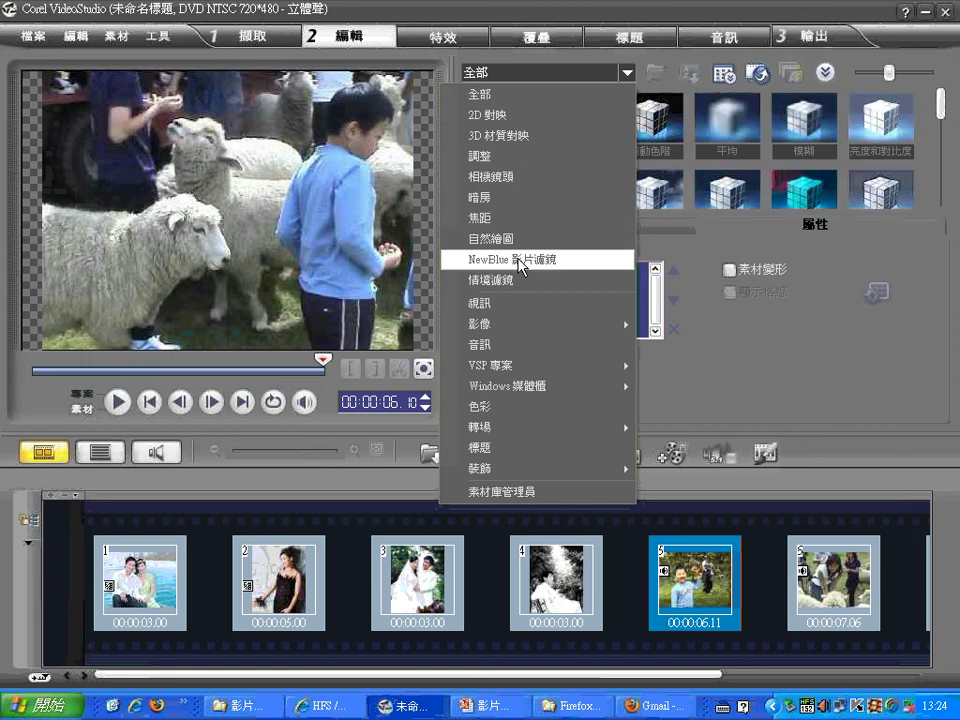
{"action": "left_click", "coordinate": [520, 262]}
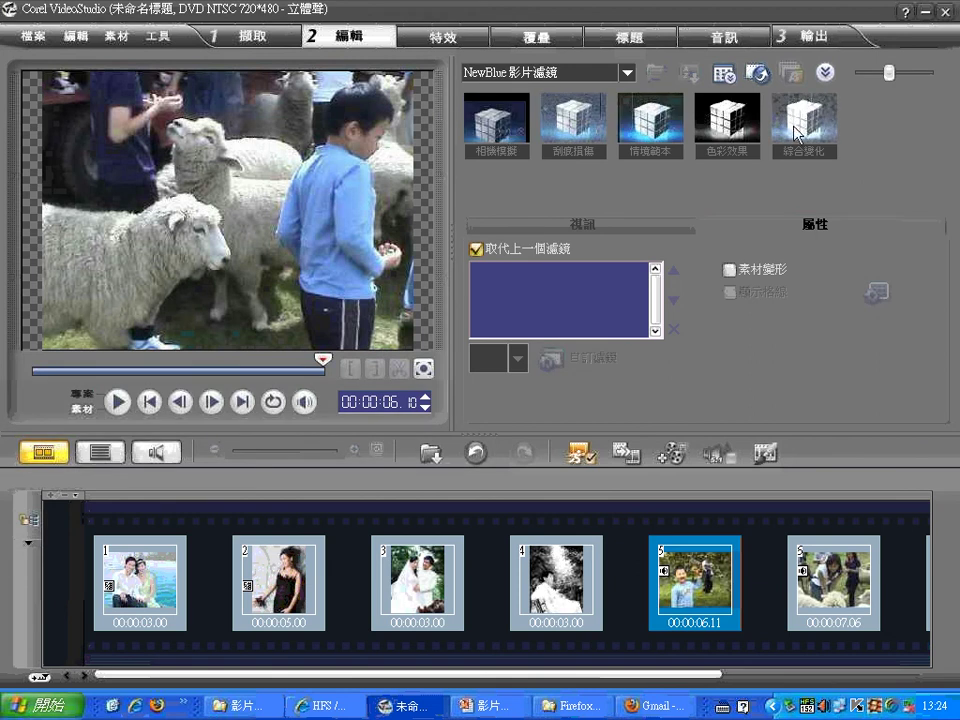
{"action": "left_click", "coordinate": [497, 125]}
{"action": "left_click", "coordinate": [627, 73]}
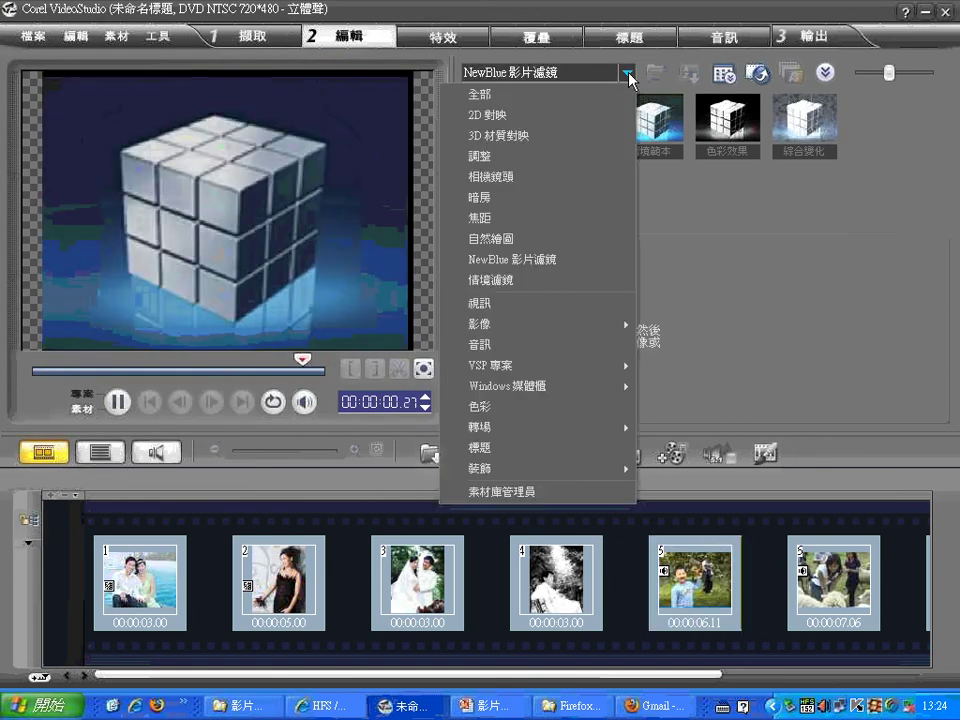
{"action": "left_click", "coordinate": [754, 192]}
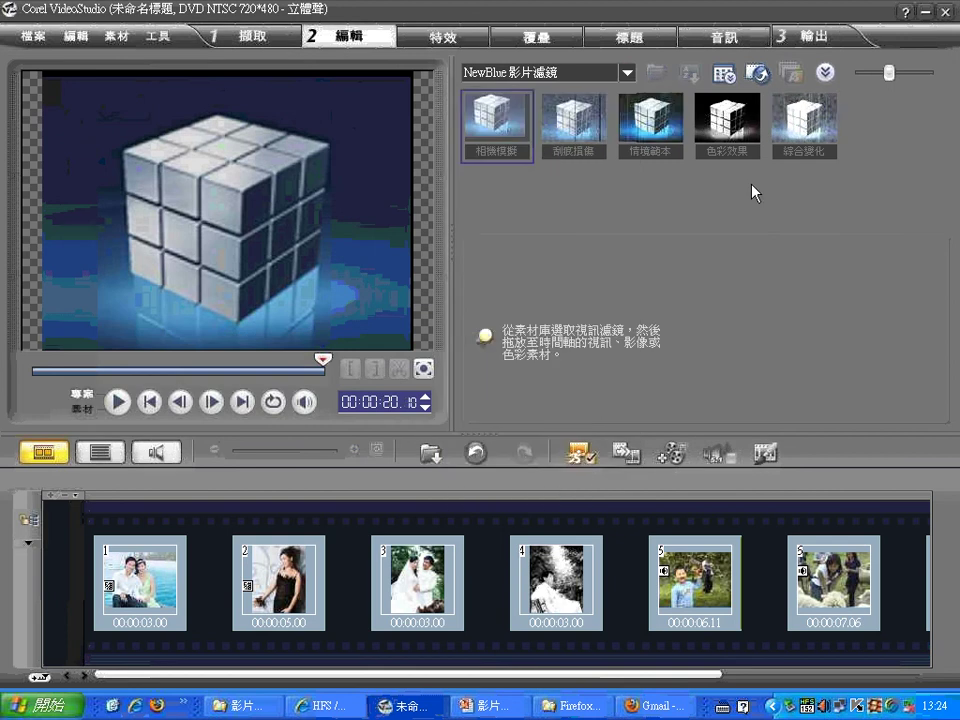
{"action": "left_click", "coordinate": [815, 127]}
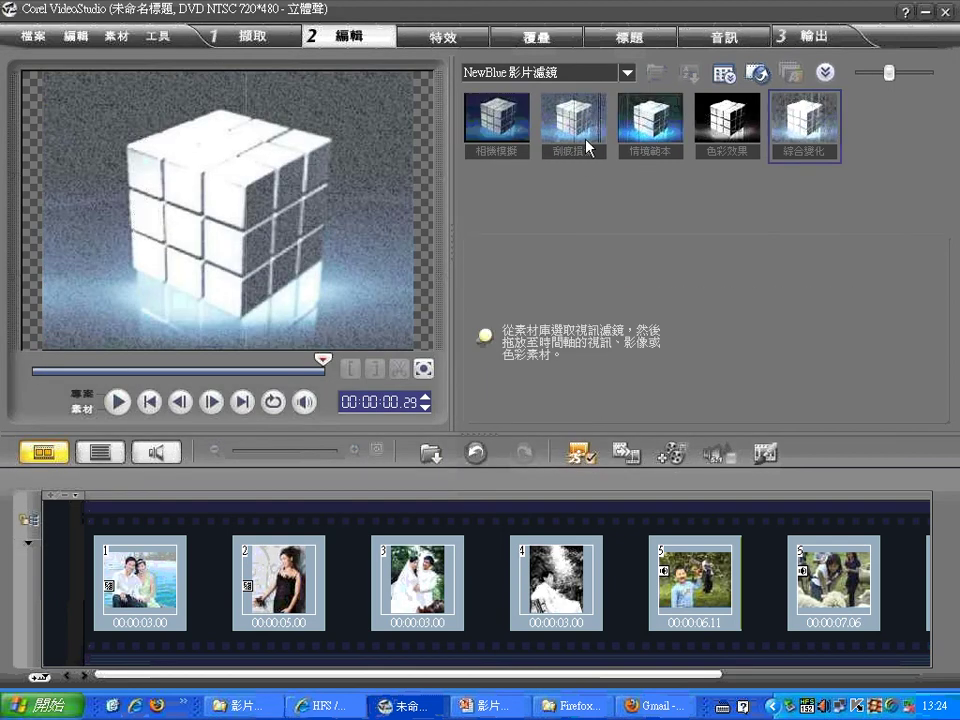
{"action": "left_click", "coordinate": [497, 125]}
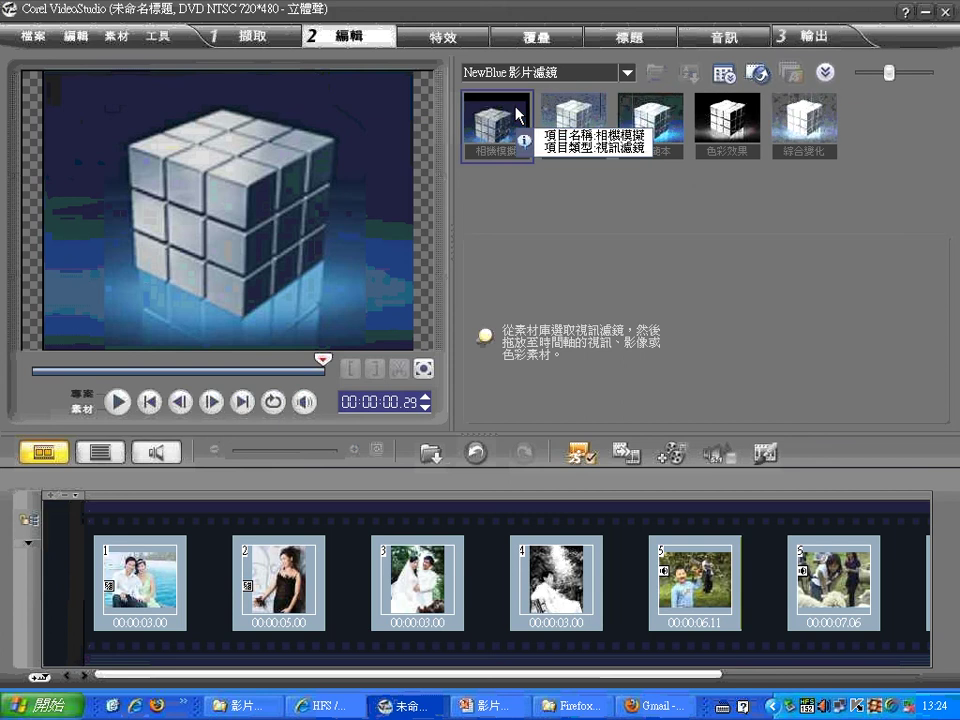
- Browse the filters in the 情境濾鏡 category of the library
{"action": "left_click", "coordinate": [544, 74]}
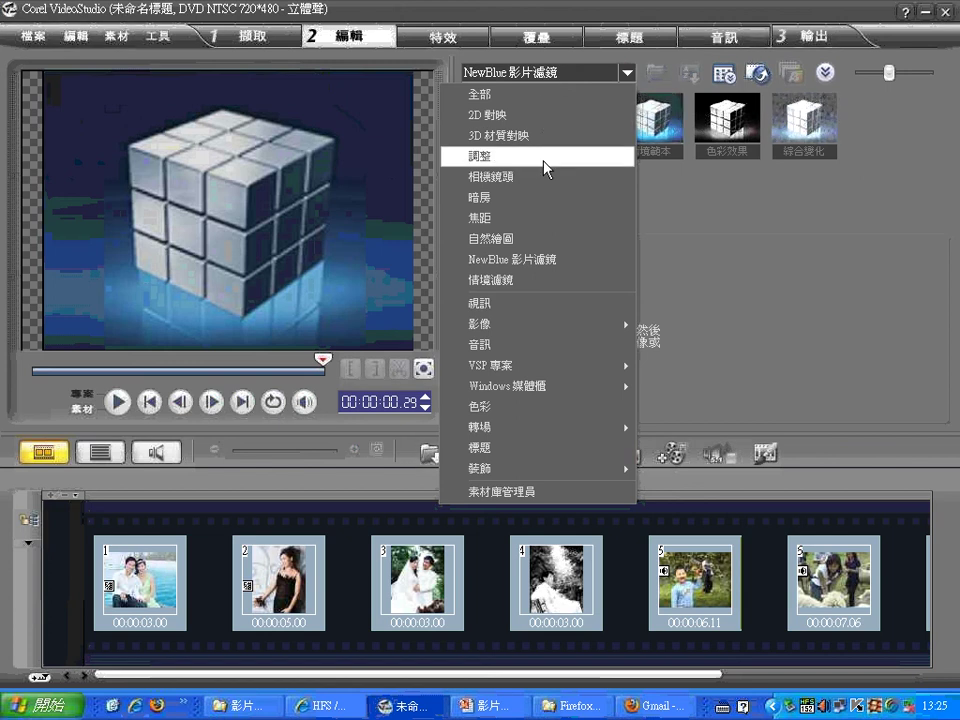
{"action": "left_click", "coordinate": [561, 280]}
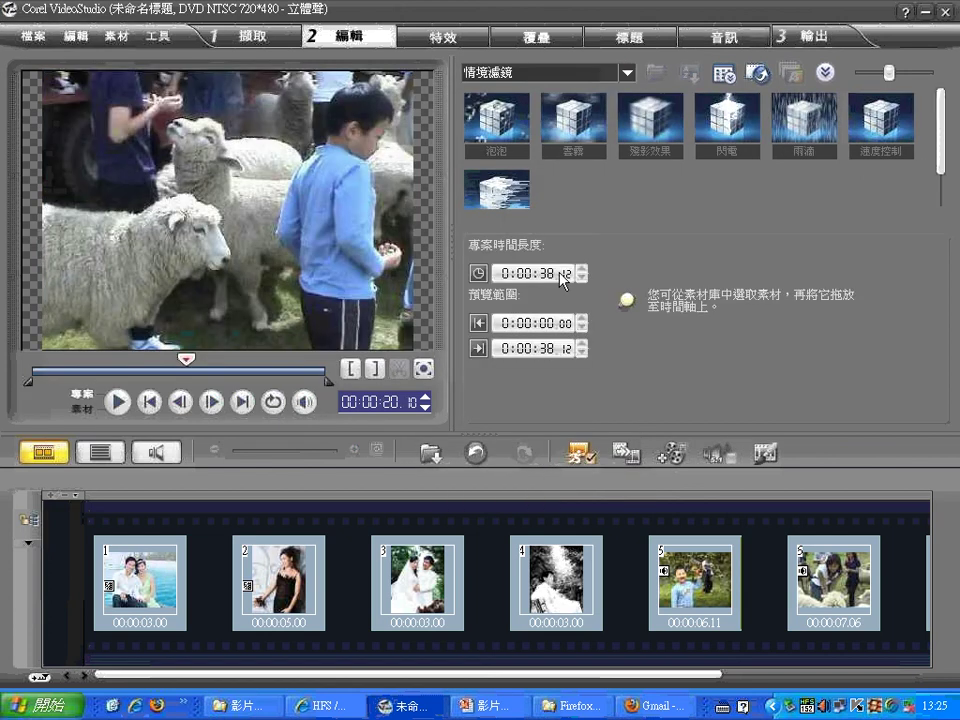
{"action": "scroll", "coordinate": [925, 174], "scroll_direction": "down", "scroll_amount": 2}
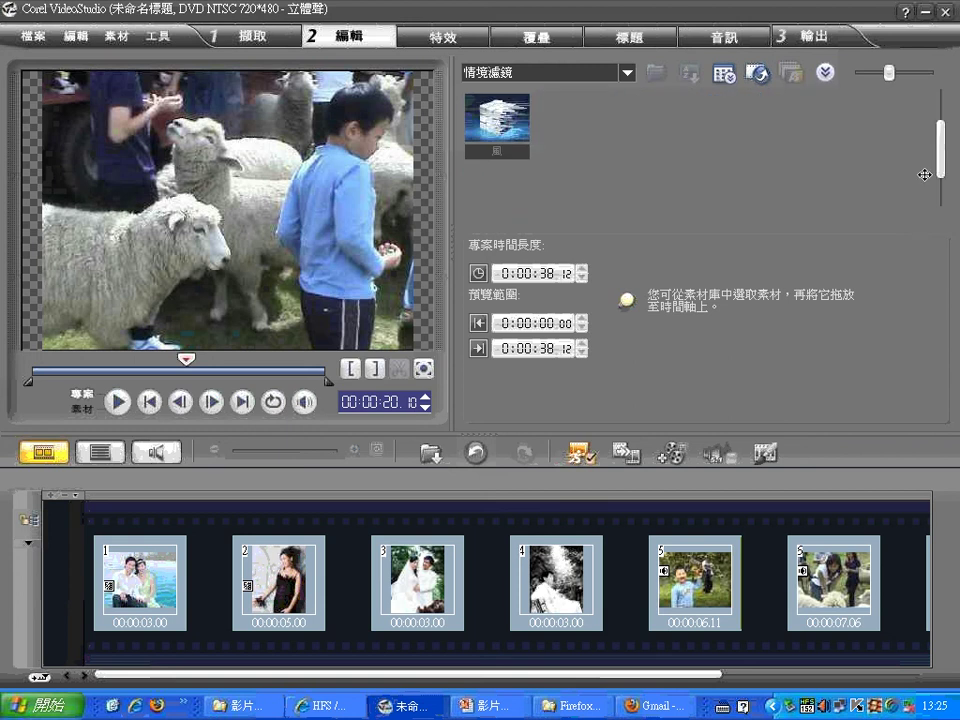
{"action": "scroll", "coordinate": [936, 107], "scroll_direction": "up", "scroll_amount": 2}
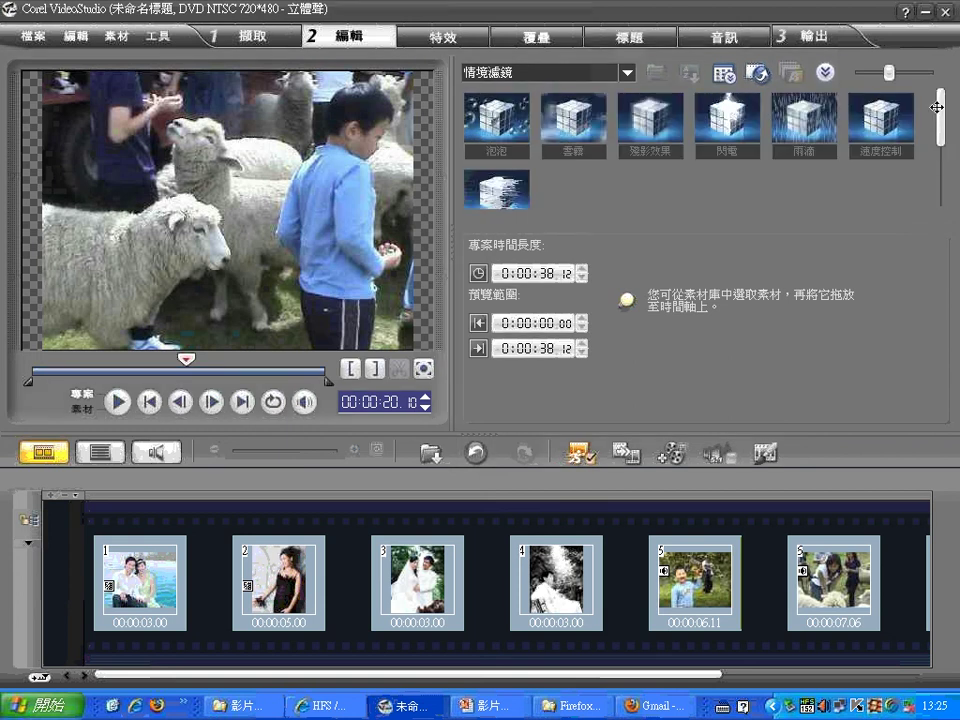
- Show all video filters and apply the 自動色階 filter to the clip of the boy in the blue shirt holding fruit
{"action": "left_click", "coordinate": [626, 73]}
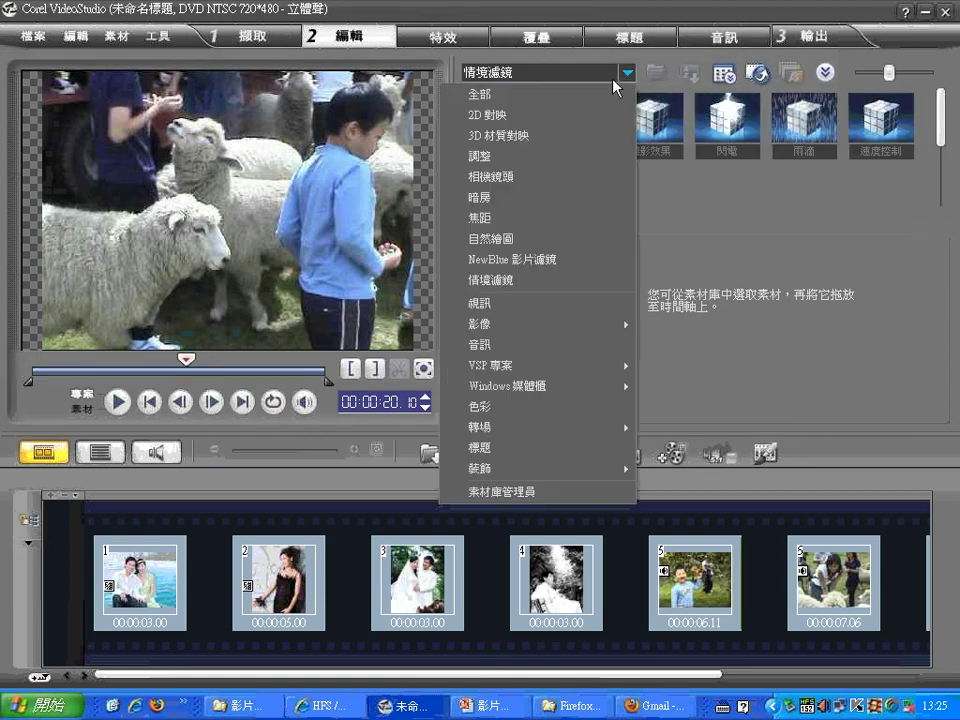
{"action": "left_click", "coordinate": [606, 94]}
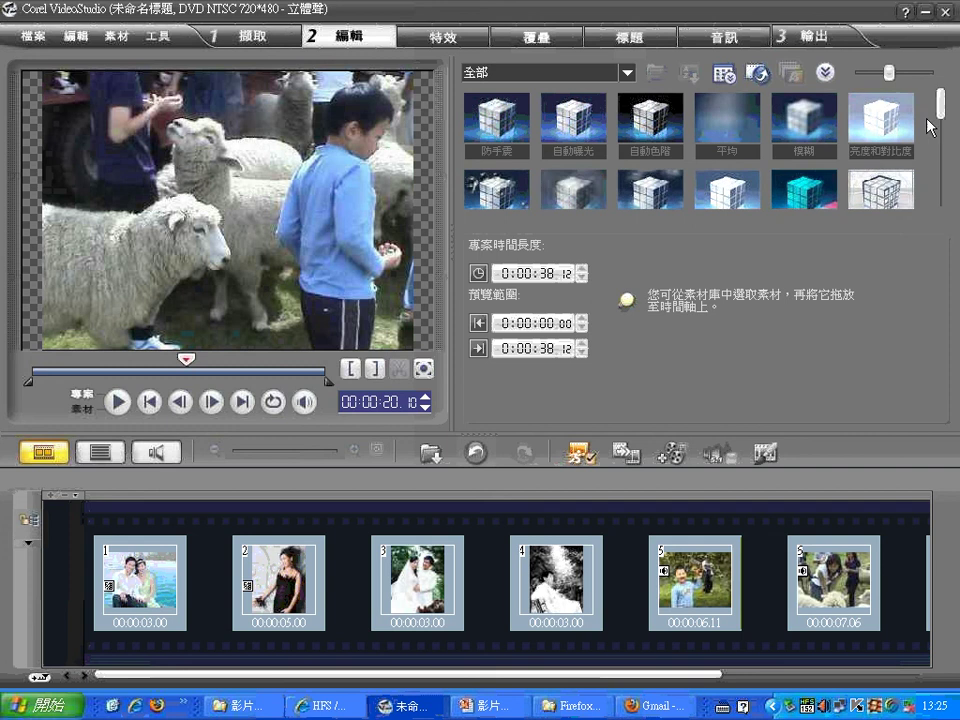
{"action": "left_click", "coordinate": [662, 122]}
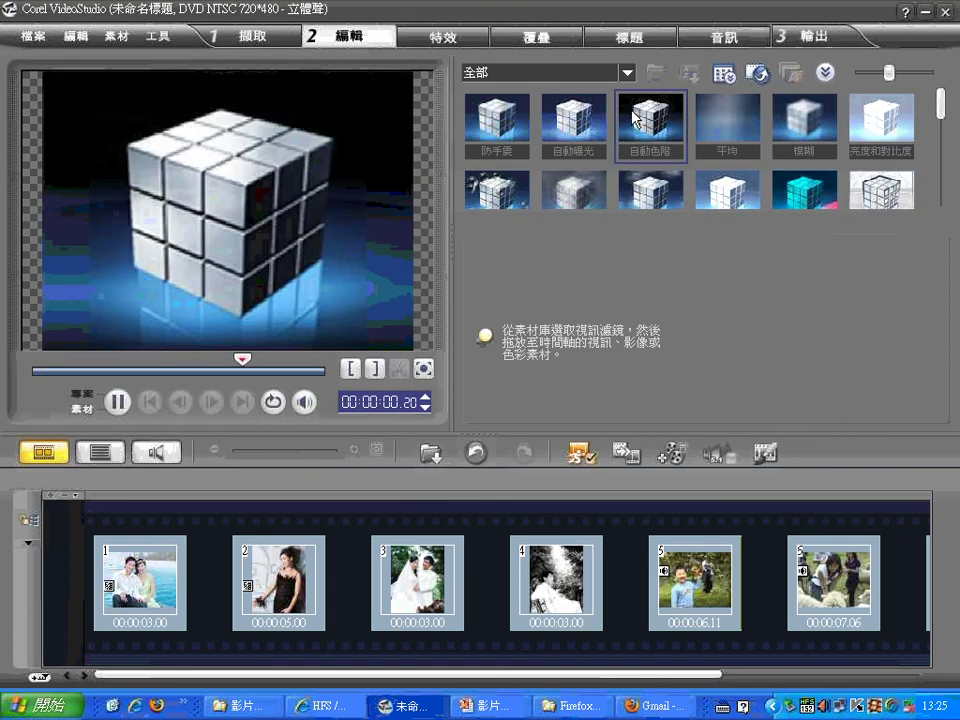
{"action": "left_click_drag", "start_coordinate": [635, 118], "coordinate": [689, 570]}
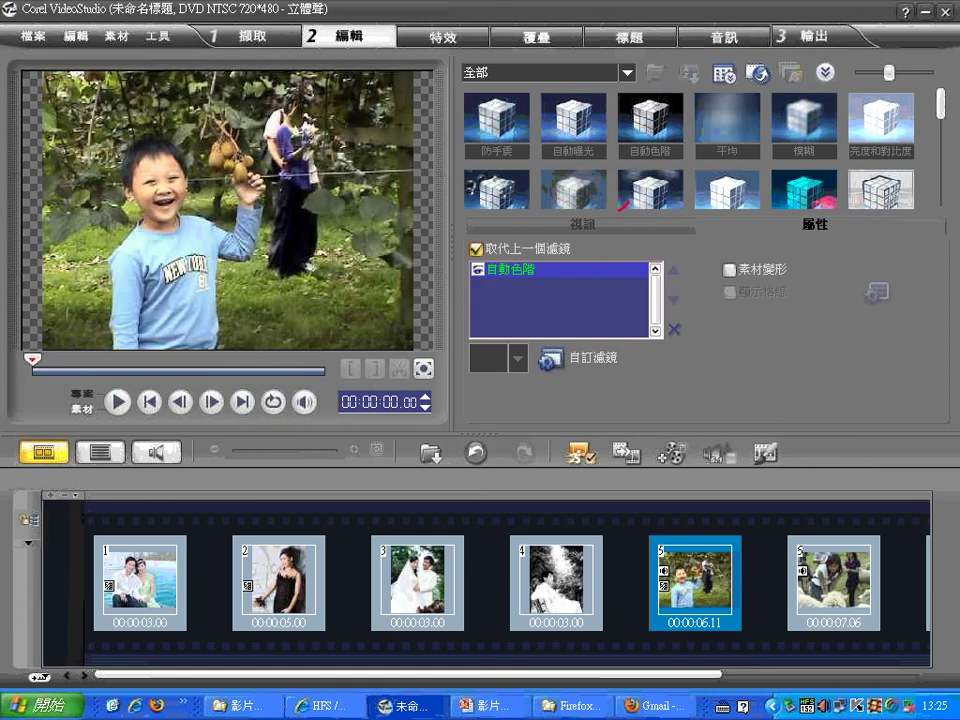
{"action": "mouse_move", "coordinate": [440, 140]}
{"action": "left_mouse_down"}
{"action": "mouse_move", "coordinate": [578, 32]}
{"action": "mouse_move", "coordinate": [698, 180]}
{"action": "mouse_move", "coordinate": [610, 200]}
{"action": "mouse_move", "coordinate": [685, 470]}
{"action": "mouse_move", "coordinate": [695, 552]}
{"action": "left_mouse_up"}
{"action": "mouse_move", "coordinate": [626, 300]}
{"action": "left_mouse_down"}
{"action": "mouse_move", "coordinate": [505, 538]}
{"action": "mouse_move", "coordinate": [495, 515]}
{"action": "mouse_move", "coordinate": [553, 515]}
{"action": "left_mouse_up"}
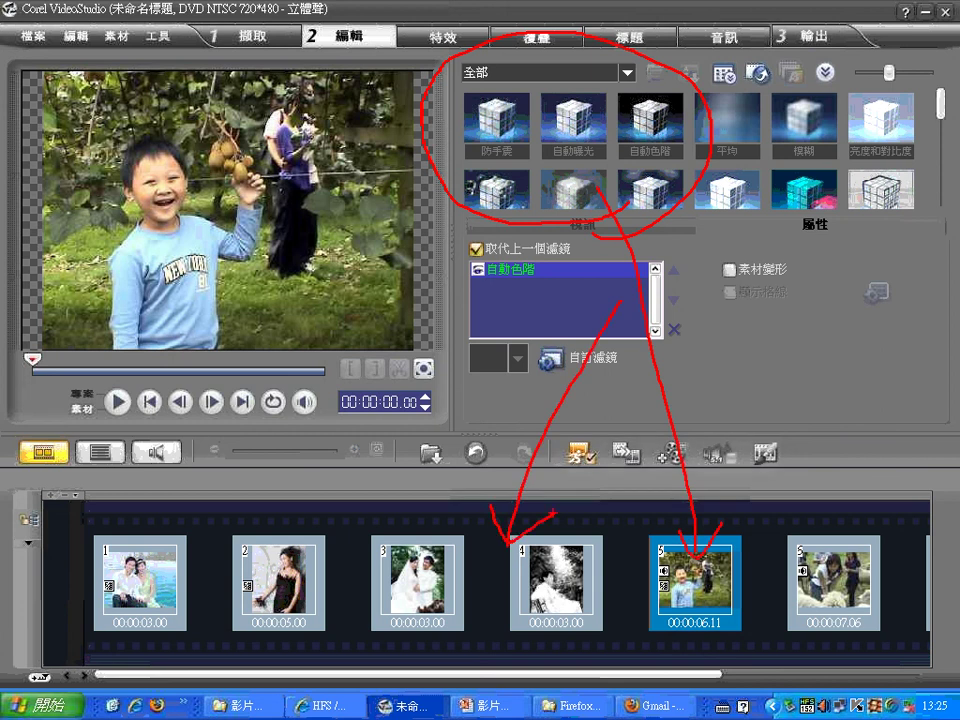
{"action": "key", "text": "Escape"}
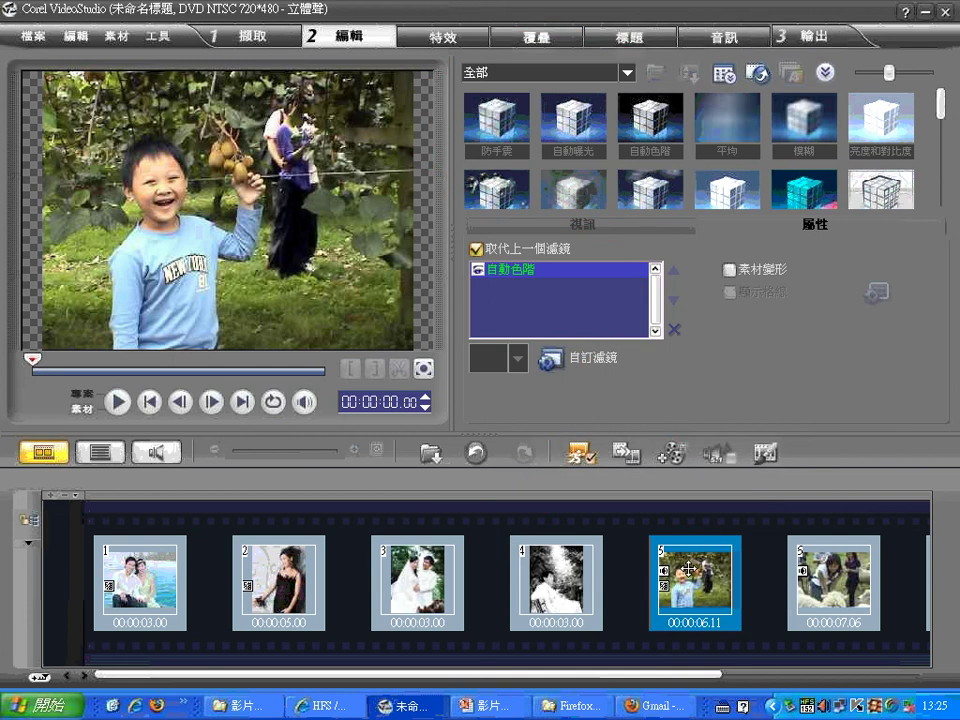
- Switch the 自動色階 filter's preview off and on, and remove the filter from the clip
{"action": "left_click", "coordinate": [477, 270]}
{"action": "left_click", "coordinate": [478, 270]}
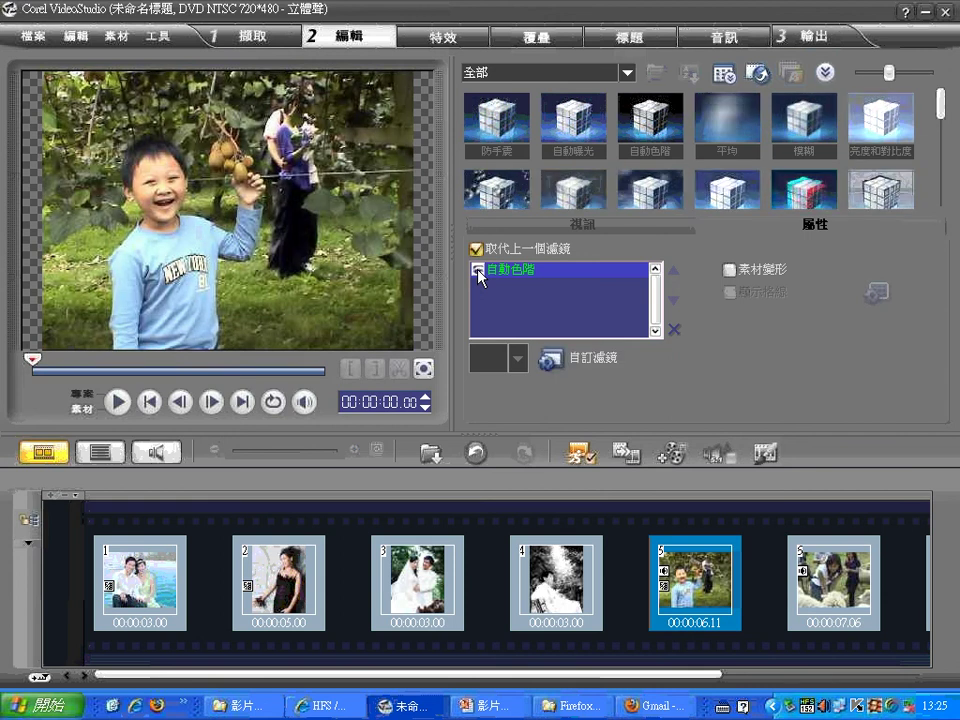
{"action": "left_click", "coordinate": [673, 329]}
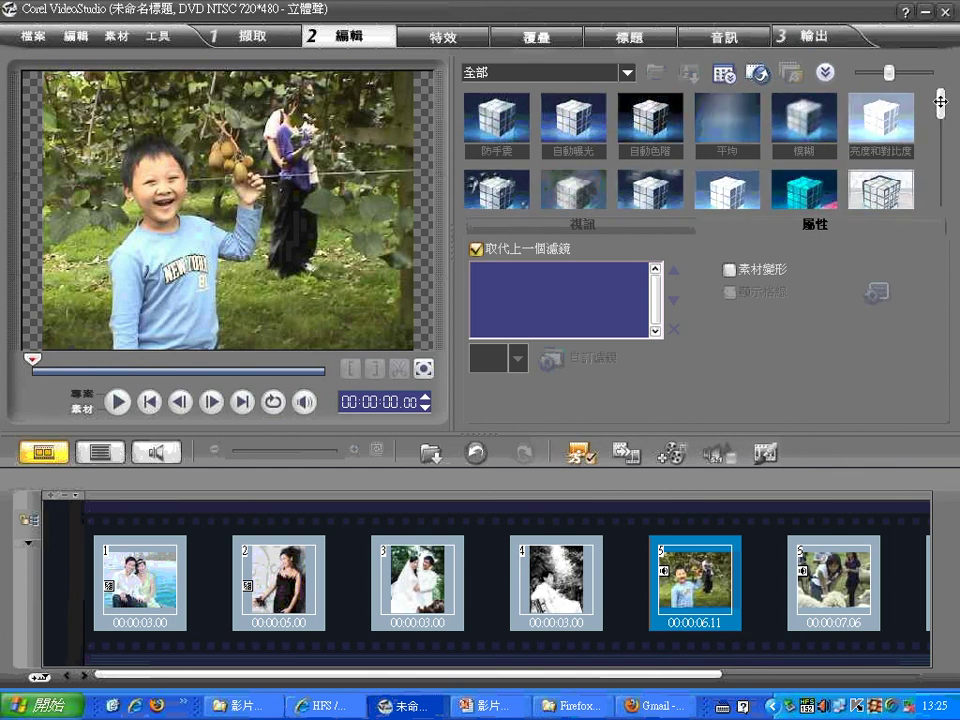
- Apply the 亮度和對比度 filter from the full filter list to the clip of the boy holding fruit
{"action": "left_click_drag", "start_coordinate": [940, 110], "coordinate": [936, 119]}
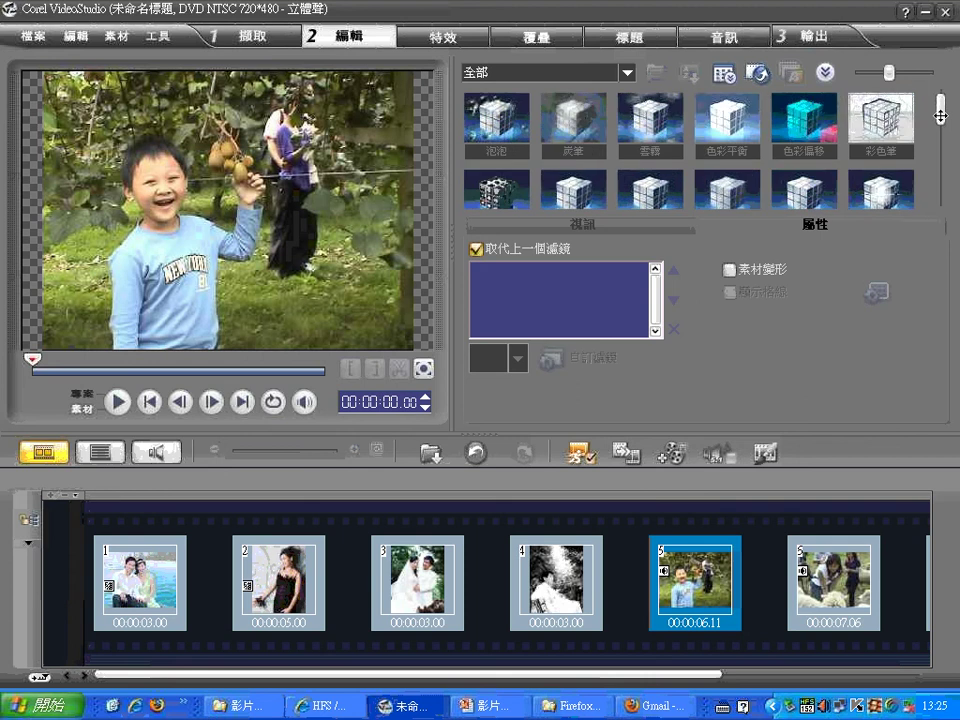
{"action": "left_click_drag", "start_coordinate": [938, 108], "coordinate": [728, 580]}
{"action": "left_click", "coordinate": [910, 121]}
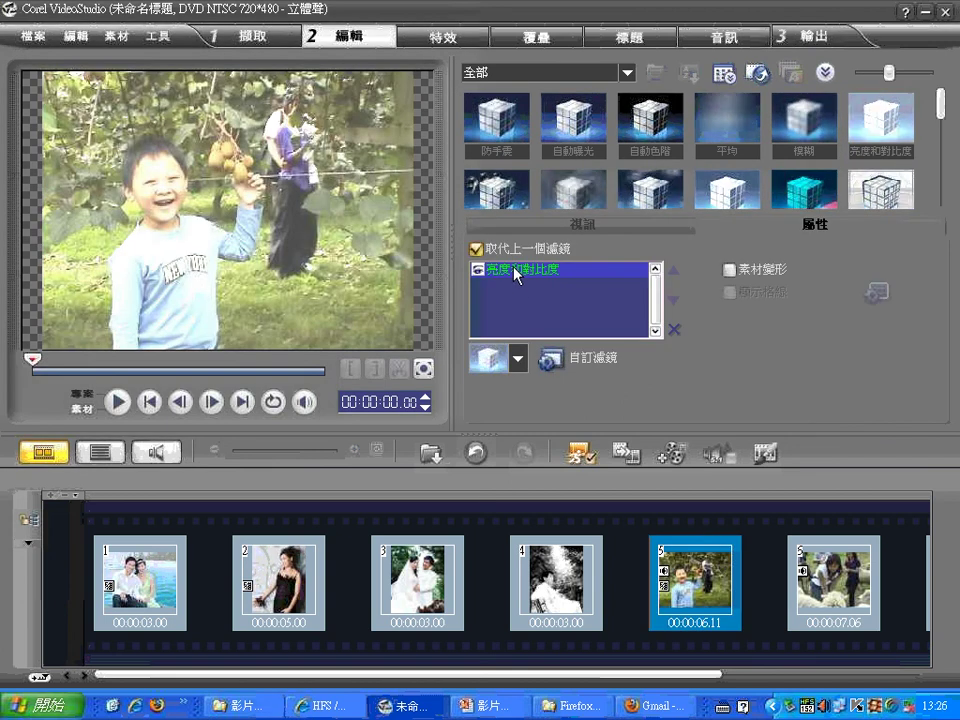
- Customize the 亮度和對比度 filter at its first keyframe, setting brightness to -45 and contrast to 8
{"action": "left_click", "coordinate": [517, 357]}
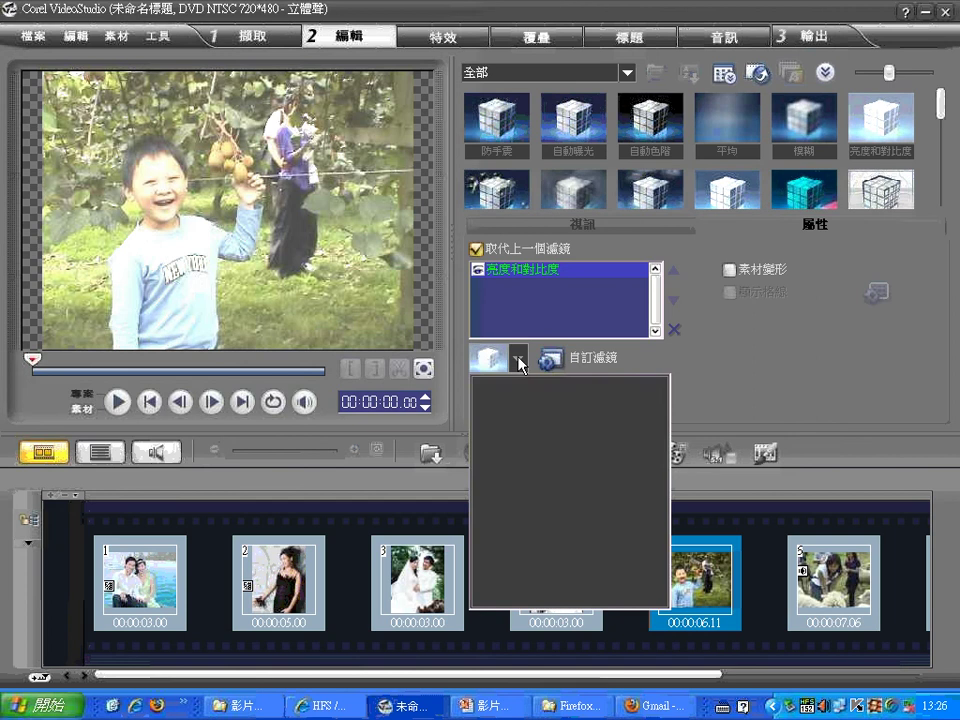
{"action": "left_click", "coordinate": [584, 360]}
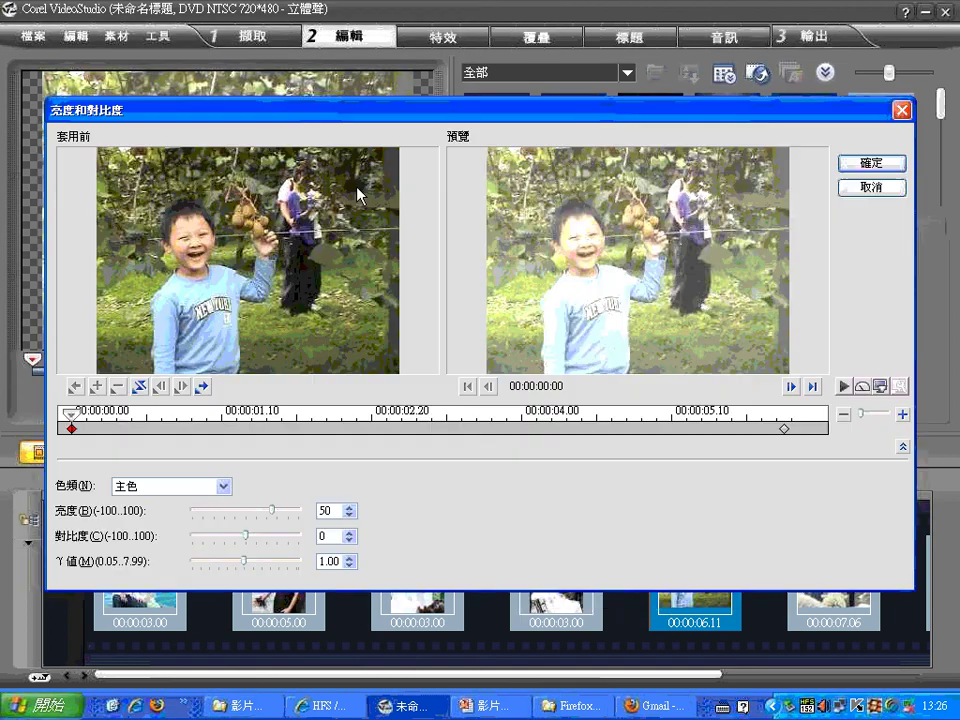
{"action": "left_click_drag", "start_coordinate": [630, 18], "coordinate": [630, 18]}
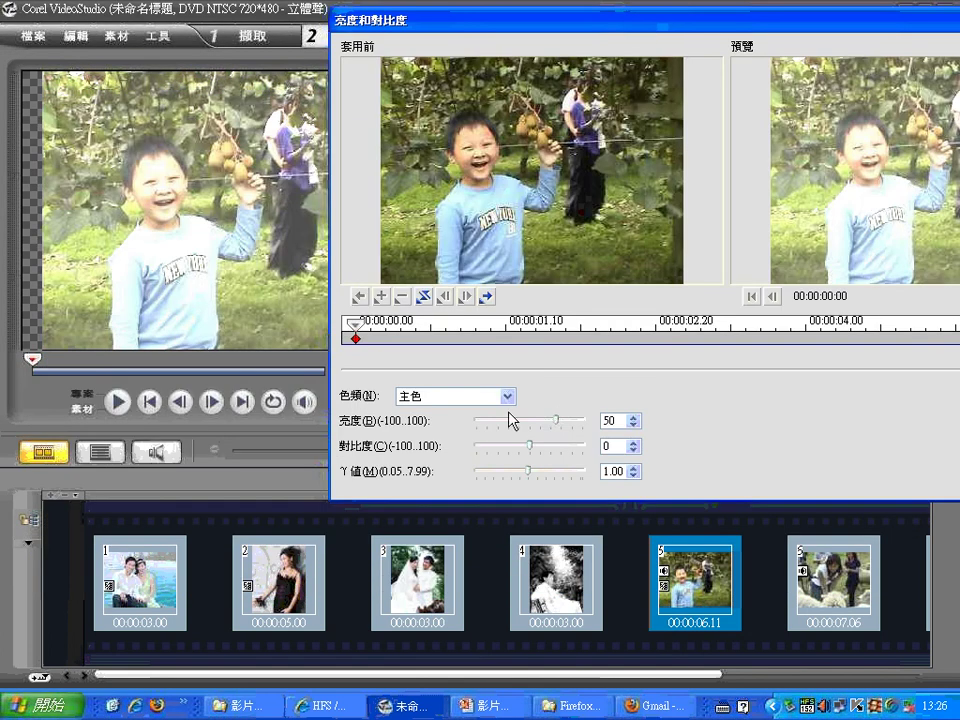
{"action": "left_click_drag", "start_coordinate": [559, 424], "coordinate": [508, 427]}
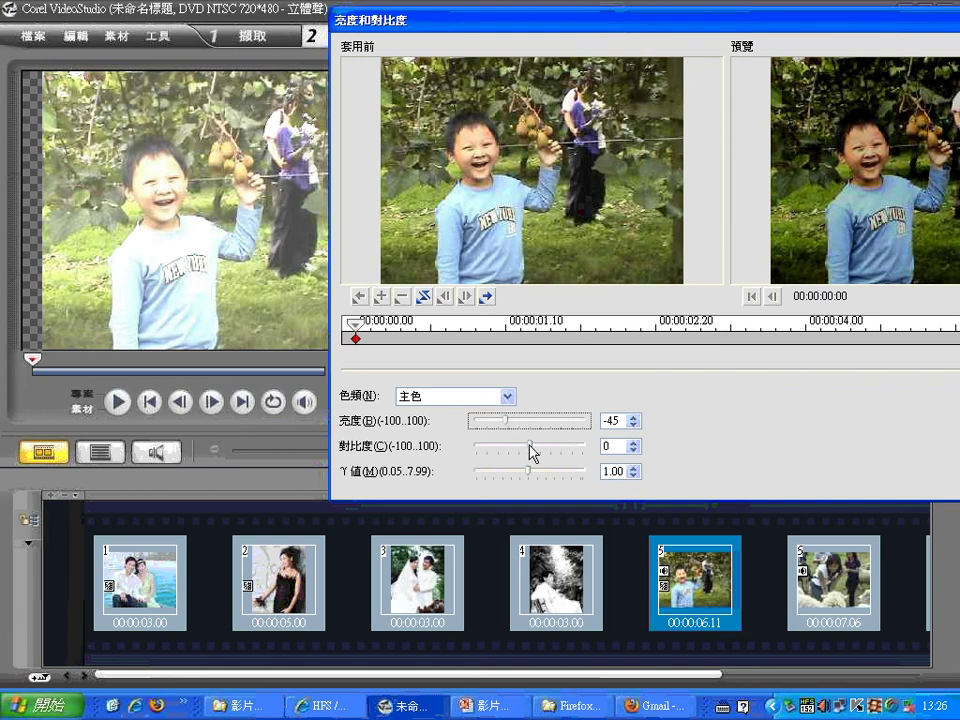
{"action": "mouse_move", "coordinate": [531, 452]}
{"action": "left_mouse_down"}
{"action": "mouse_move", "coordinate": [549, 452]}
{"action": "mouse_move", "coordinate": [525, 451]}
{"action": "mouse_move", "coordinate": [537, 452]}
{"action": "left_mouse_up"}
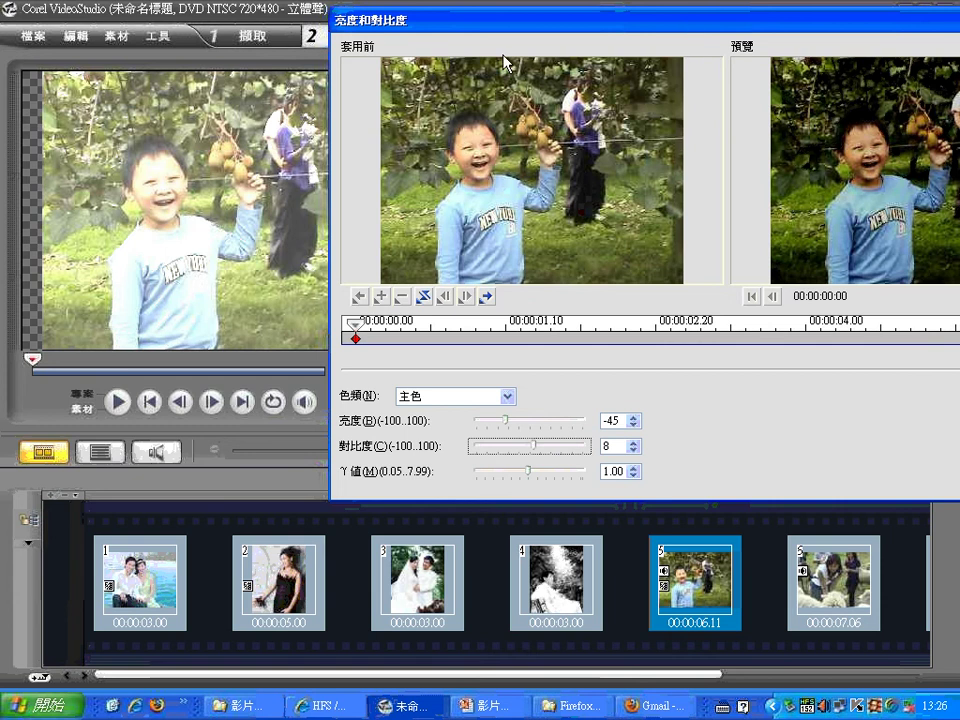
{"action": "left_click_drag", "start_coordinate": [695, 28], "coordinate": [505, 60]}
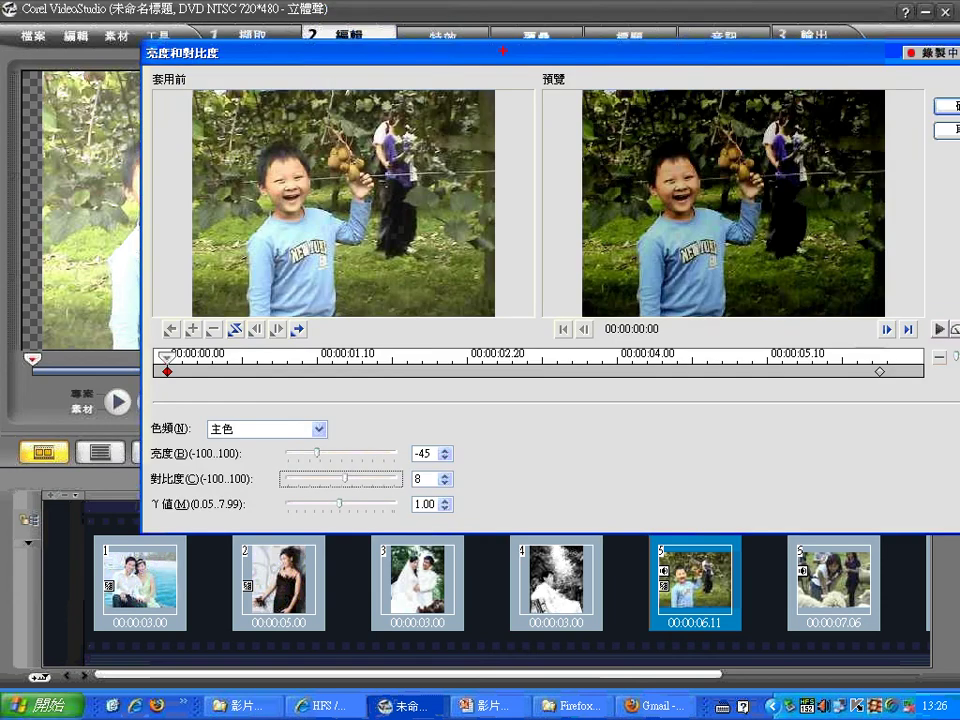
{"action": "mouse_move", "coordinate": [170, 346]}
{"action": "left_mouse_down"}
{"action": "mouse_move", "coordinate": [200, 388]}
{"action": "mouse_move", "coordinate": [195, 352]}
{"action": "left_mouse_up"}
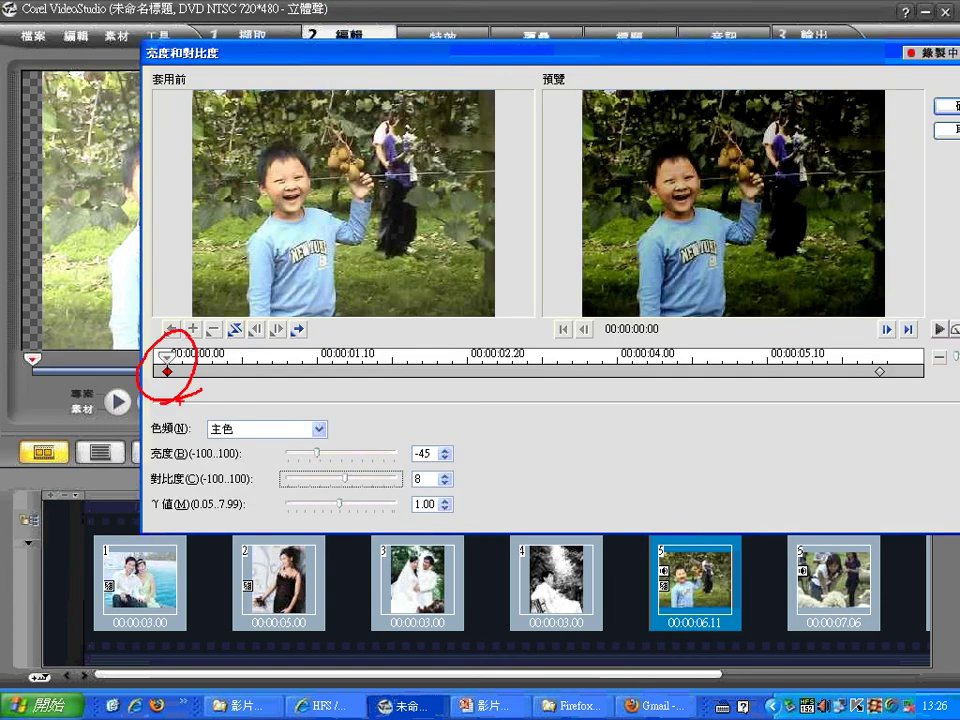
{"action": "left_click_drag", "start_coordinate": [888, 348], "coordinate": [875, 405]}
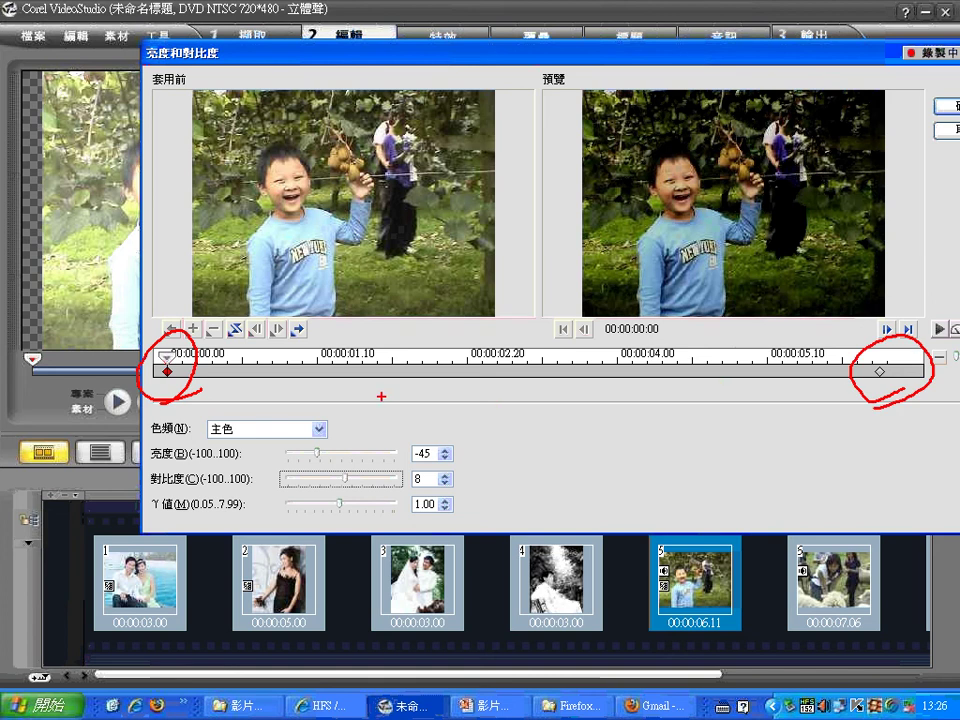
{"action": "mouse_move", "coordinate": [705, 72]}
{"action": "left_mouse_down"}
{"action": "mouse_move", "coordinate": [707, 302]}
{"action": "mouse_move", "coordinate": [718, 335]}
{"action": "left_mouse_up"}
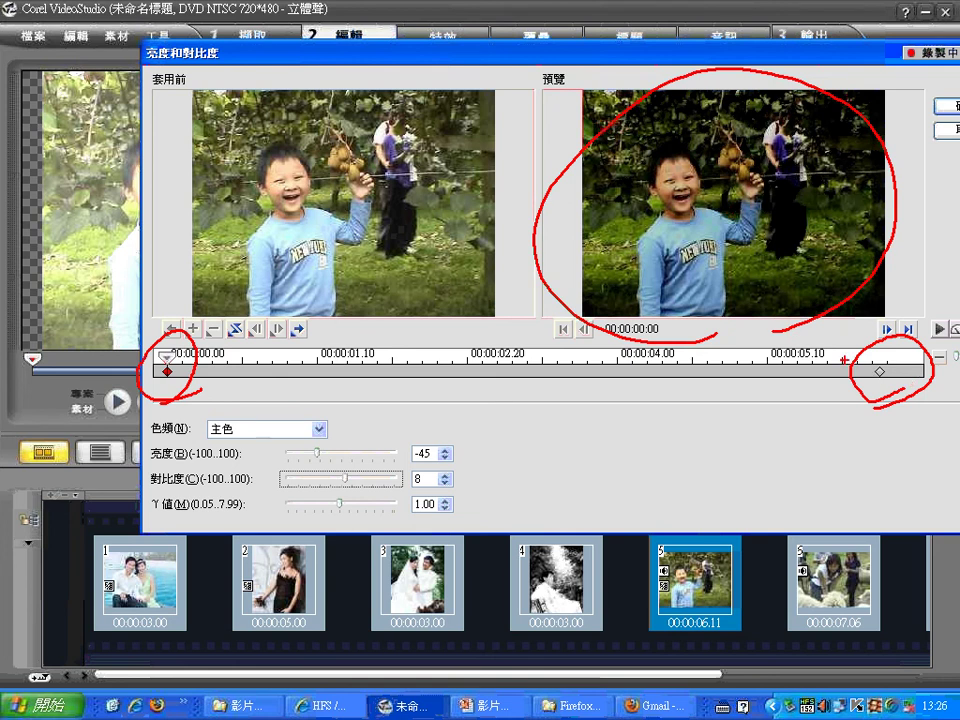
{"action": "key", "text": "Escape"}
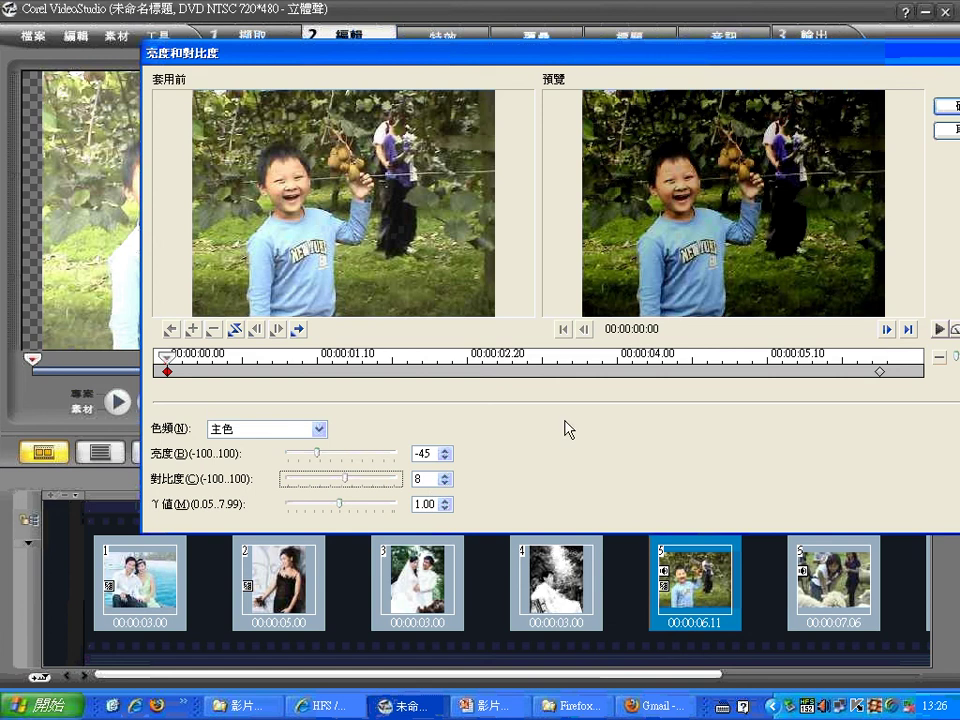
- Select the last keyframe of the 亮度和對比度 filter and set its brightness to -48
{"action": "left_click", "coordinate": [878, 372]}
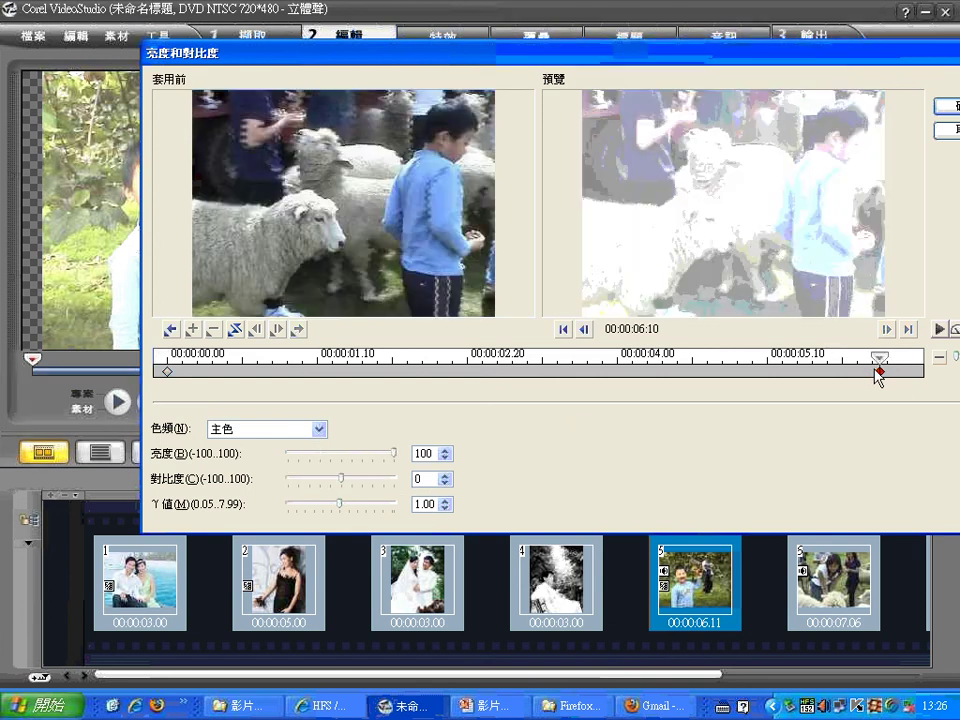
{"action": "double_click", "coordinate": [432, 453]}
{"action": "type", "text": "-48"}
{"action": "key", "text": "Tab"}
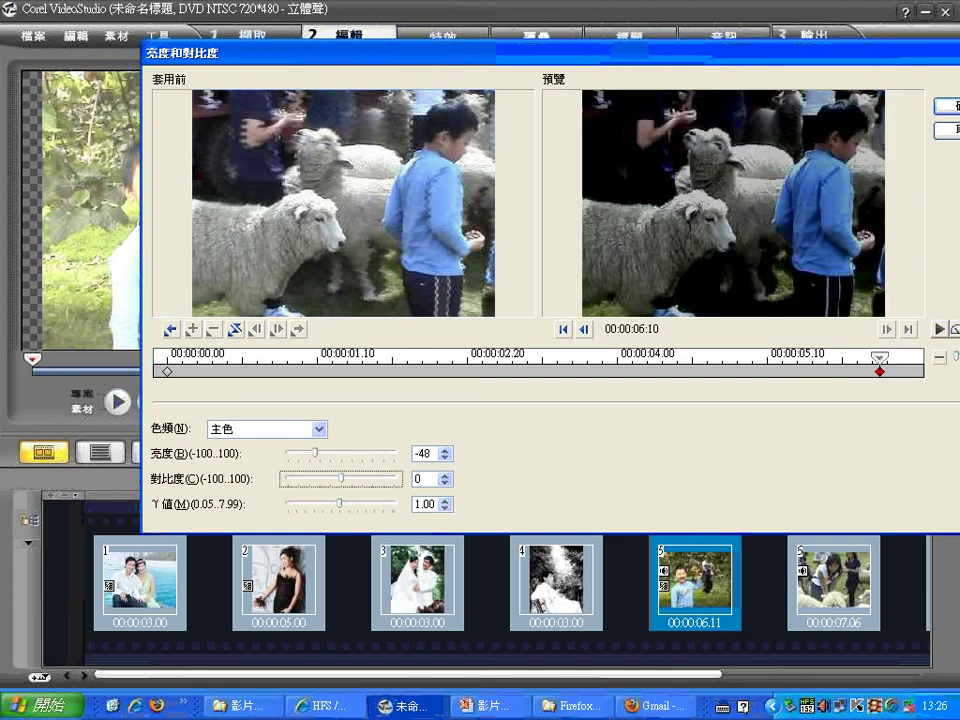
- Set the last keyframe's contrast to 8, preview the middle of the clip, and accept the filter settings
{"action": "left_click_drag", "start_coordinate": [624, 56], "coordinate": [536, 70]}
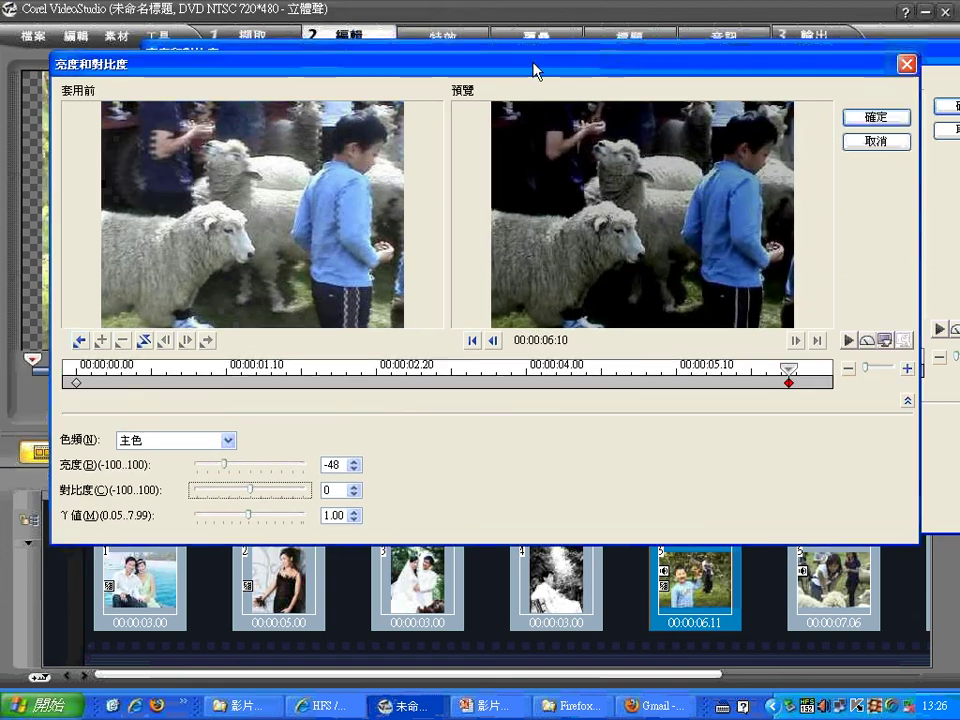
{"action": "double_click", "coordinate": [328, 490]}
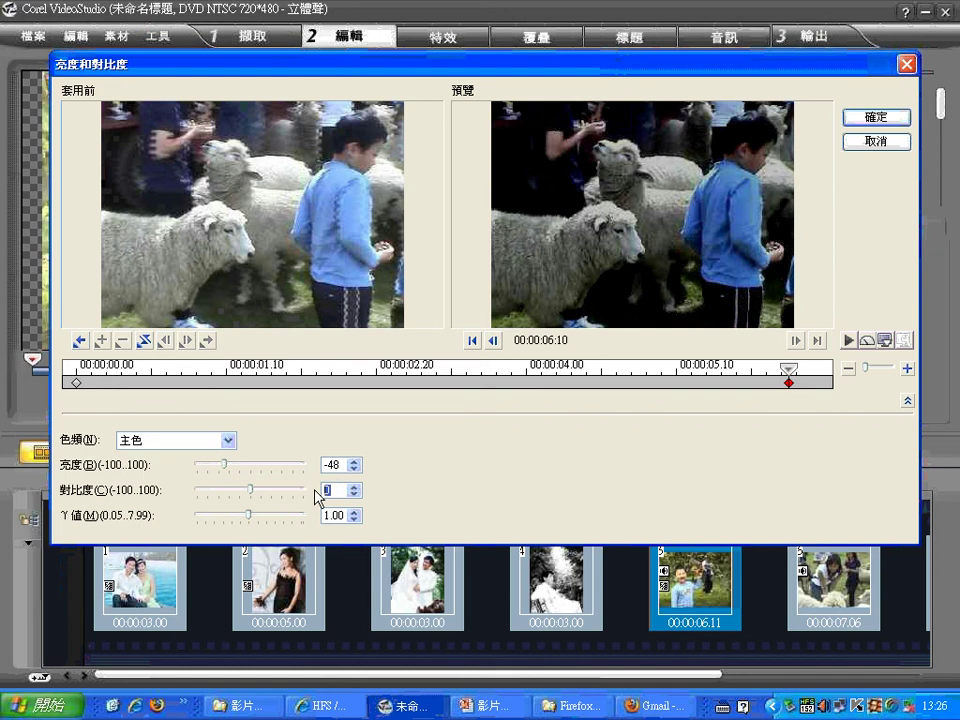
{"action": "type", "text": "1"}
{"action": "left_click", "coordinate": [76, 383]}
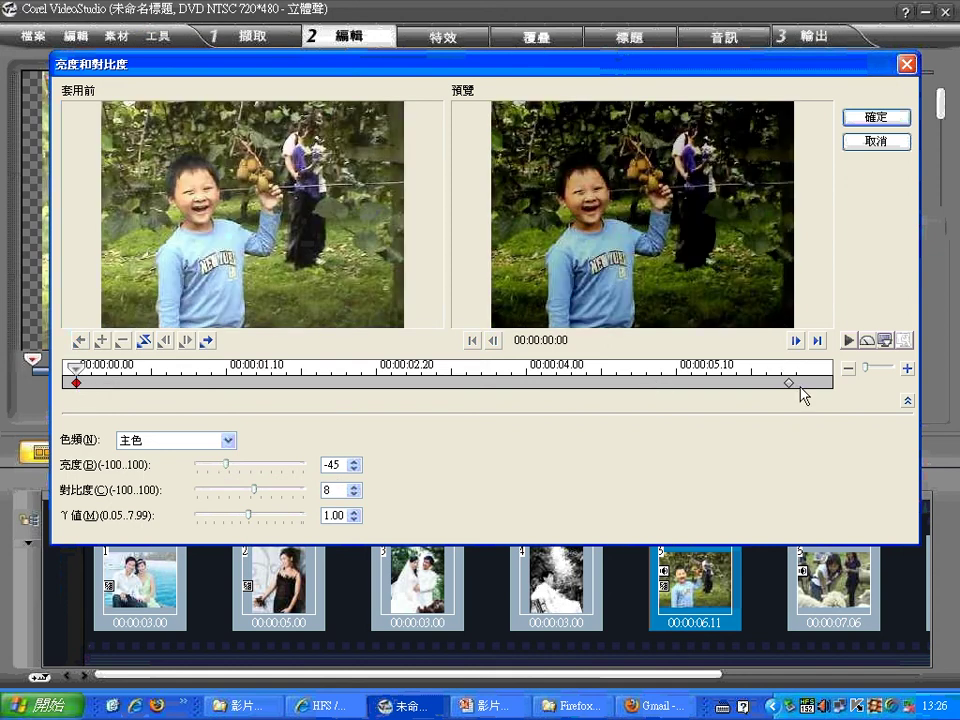
{"action": "left_click", "coordinate": [789, 384]}
{"action": "left_click", "coordinate": [331, 490]}
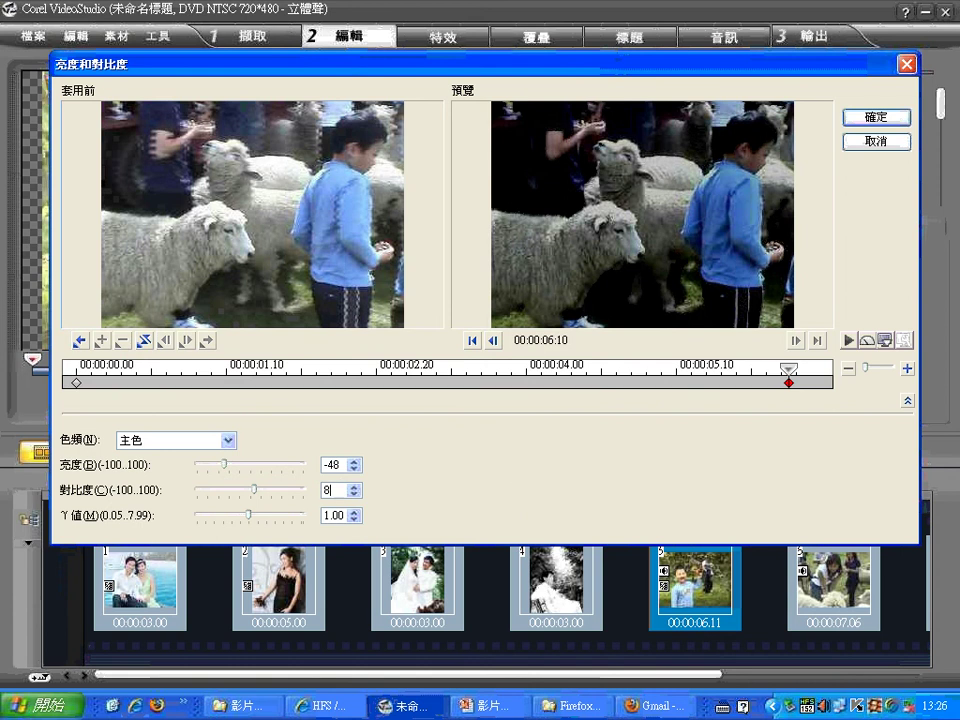
{"action": "left_click_drag", "start_coordinate": [789, 368], "coordinate": [446, 375]}
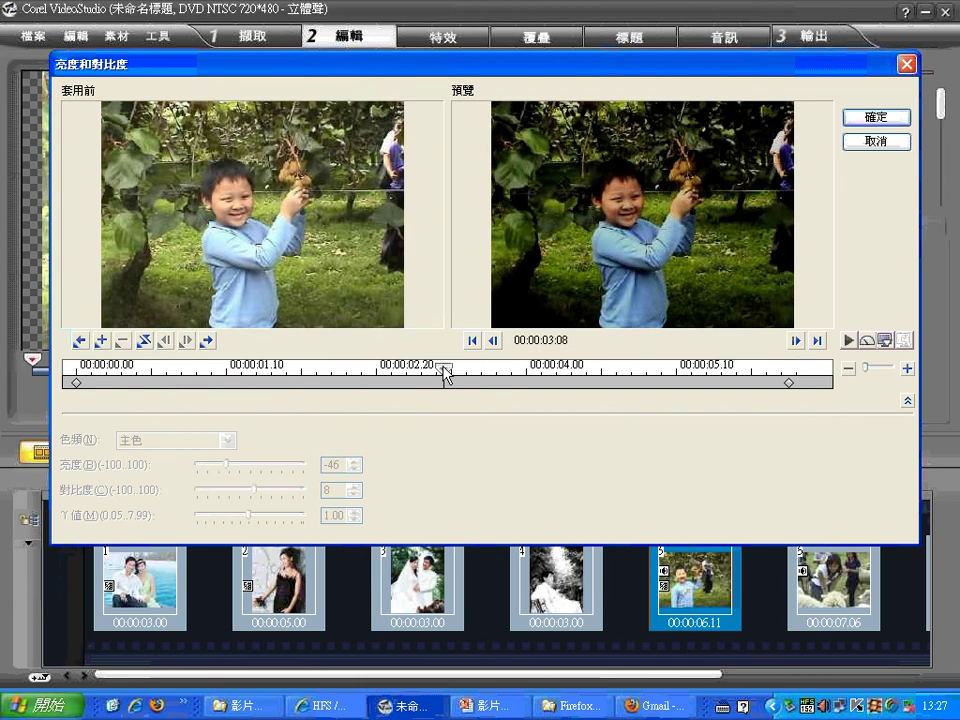
{"action": "left_click", "coordinate": [887, 119]}
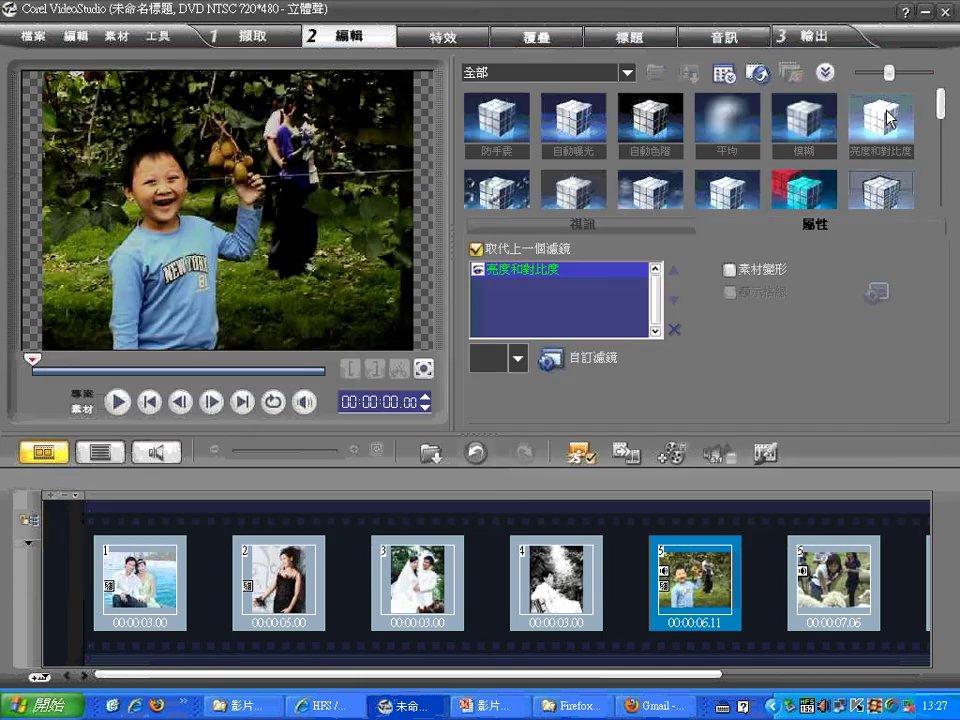
- Preview the 亮度和對比度 and 改善光線 filters in the filter library
{"action": "left_click", "coordinate": [889, 121]}
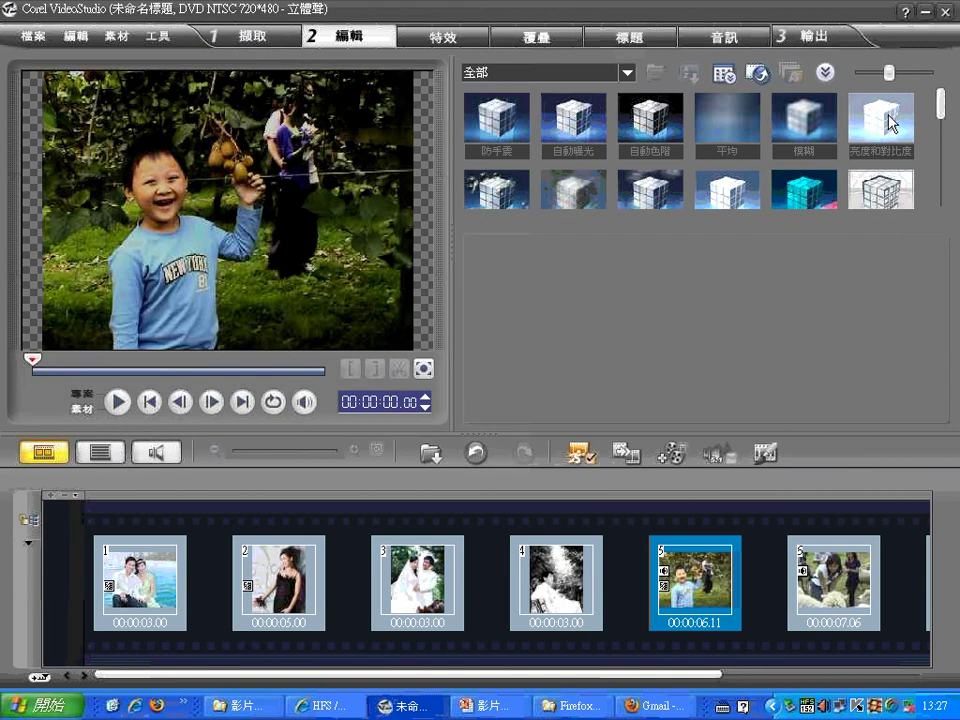
{"action": "left_click", "coordinate": [889, 121]}
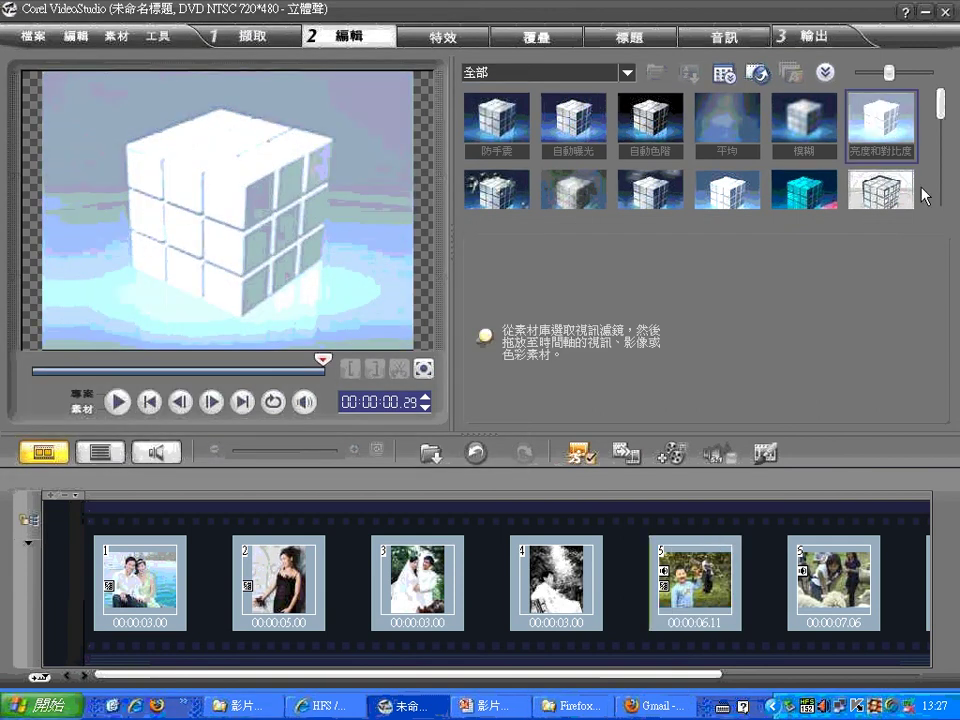
{"action": "scroll", "coordinate": [945, 150], "scroll_direction": "down", "scroll_amount": 1}
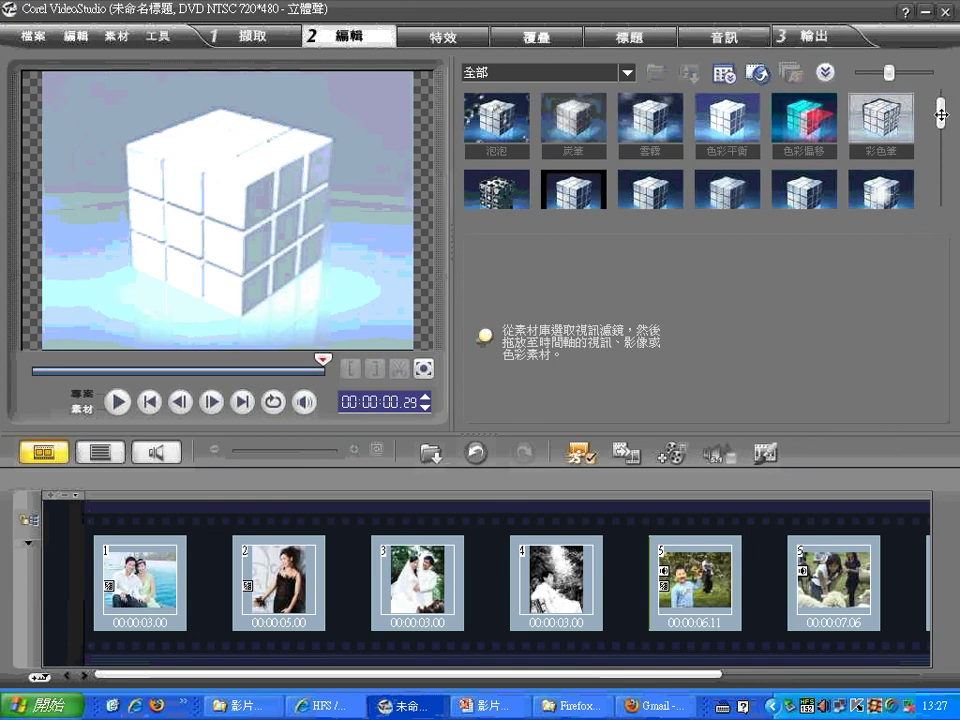
{"action": "left_click_drag", "start_coordinate": [941, 114], "coordinate": [941, 133]}
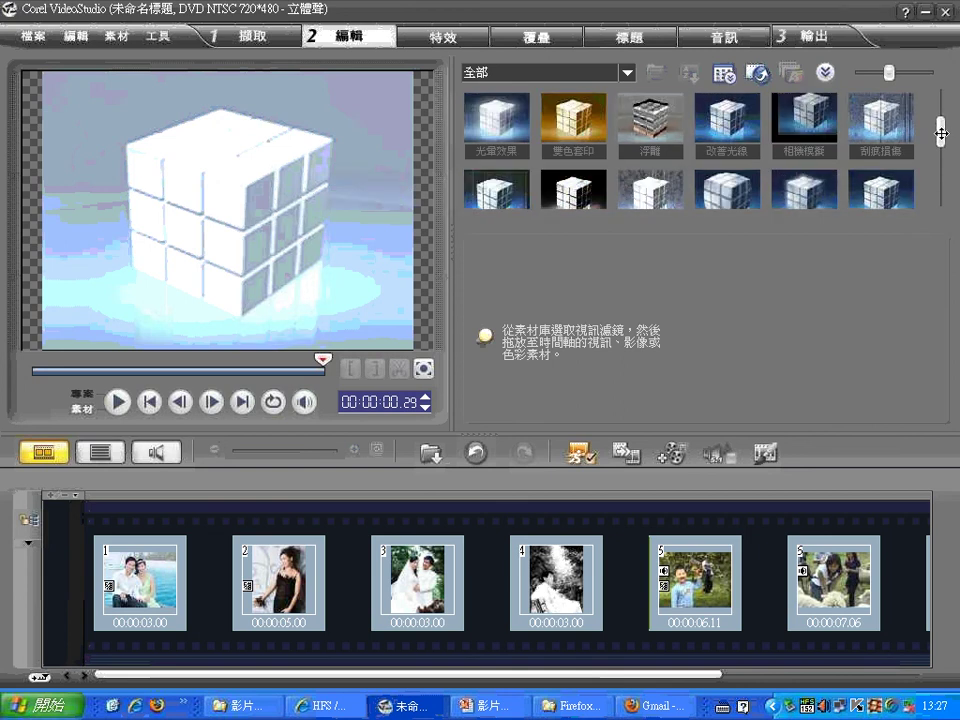
{"action": "left_click", "coordinate": [722, 128]}
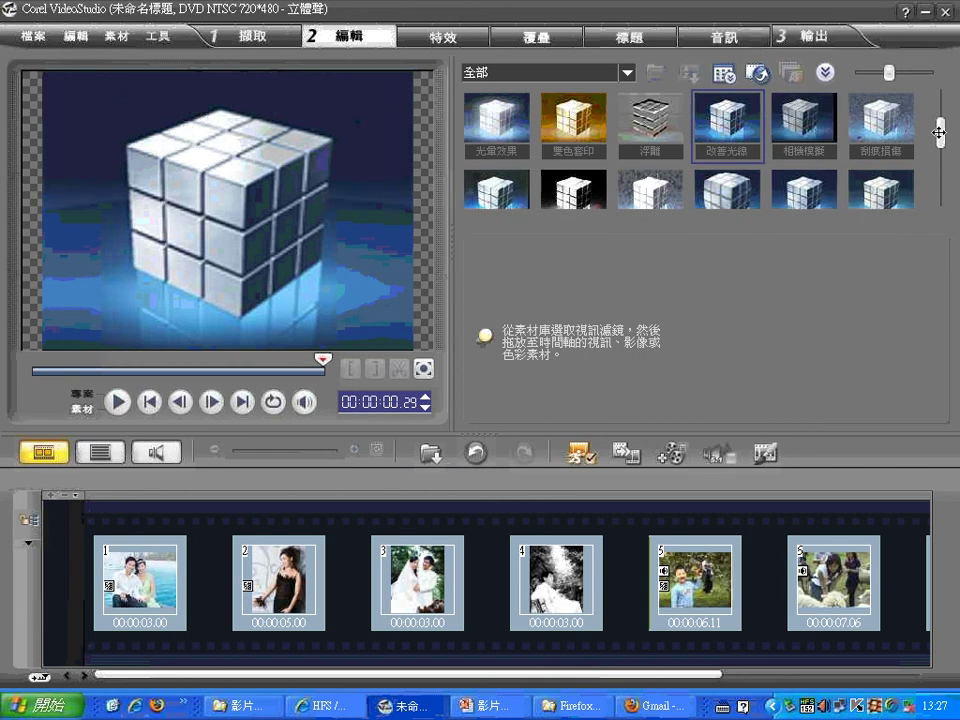
- Apply the 舊底片 filter to the clip of the women with the sheep, play part of it, and view the filter's presets
{"action": "left_click_drag", "start_coordinate": [940, 133], "coordinate": [940, 140]}
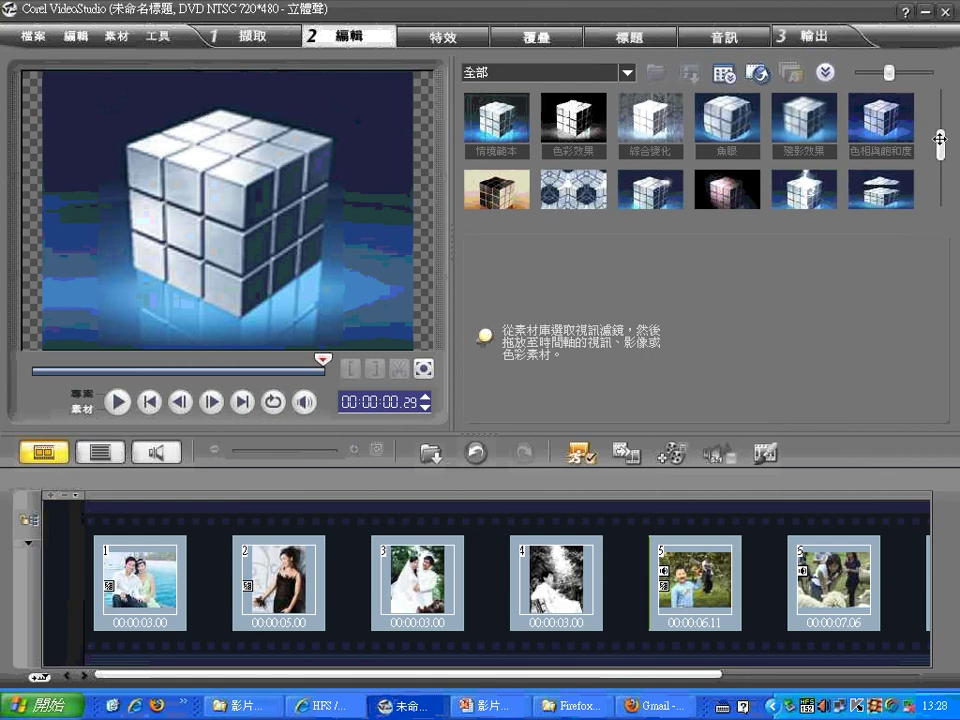
{"action": "scroll", "coordinate": [940, 146], "scroll_direction": "down", "scroll_amount": 1}
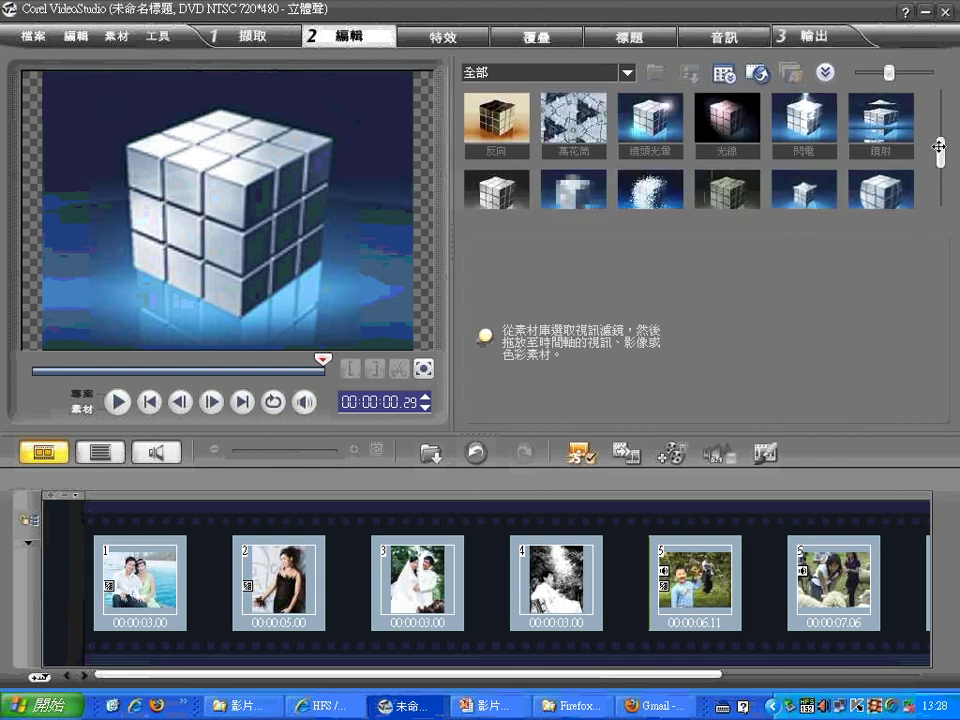
{"action": "left_click_drag", "start_coordinate": [940, 146], "coordinate": [940, 152]}
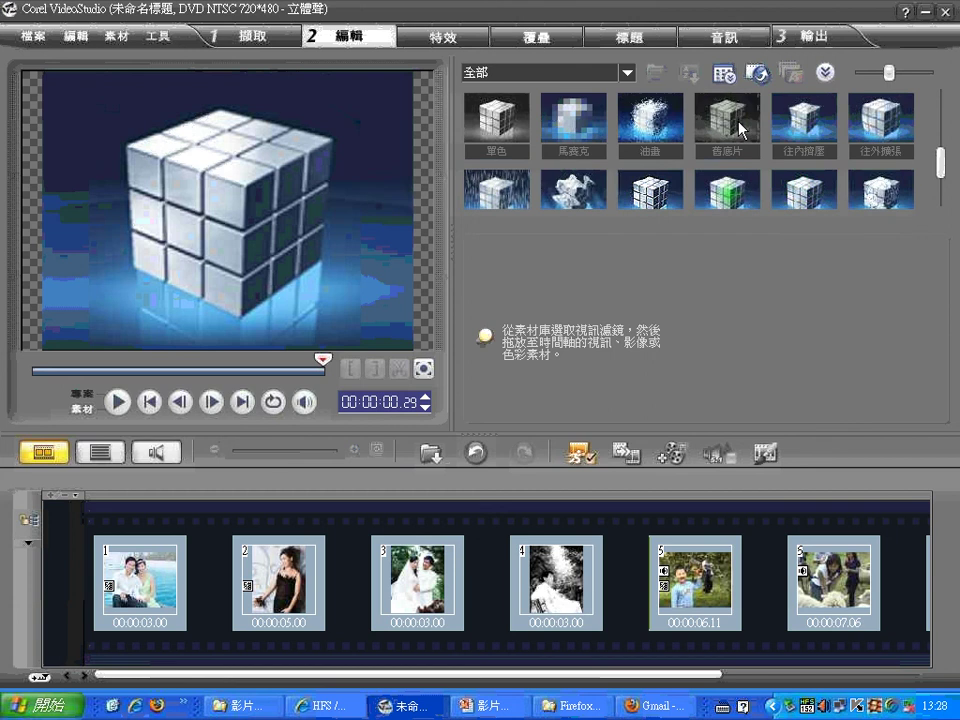
{"action": "left_click_drag", "start_coordinate": [741, 130], "coordinate": [832, 580]}
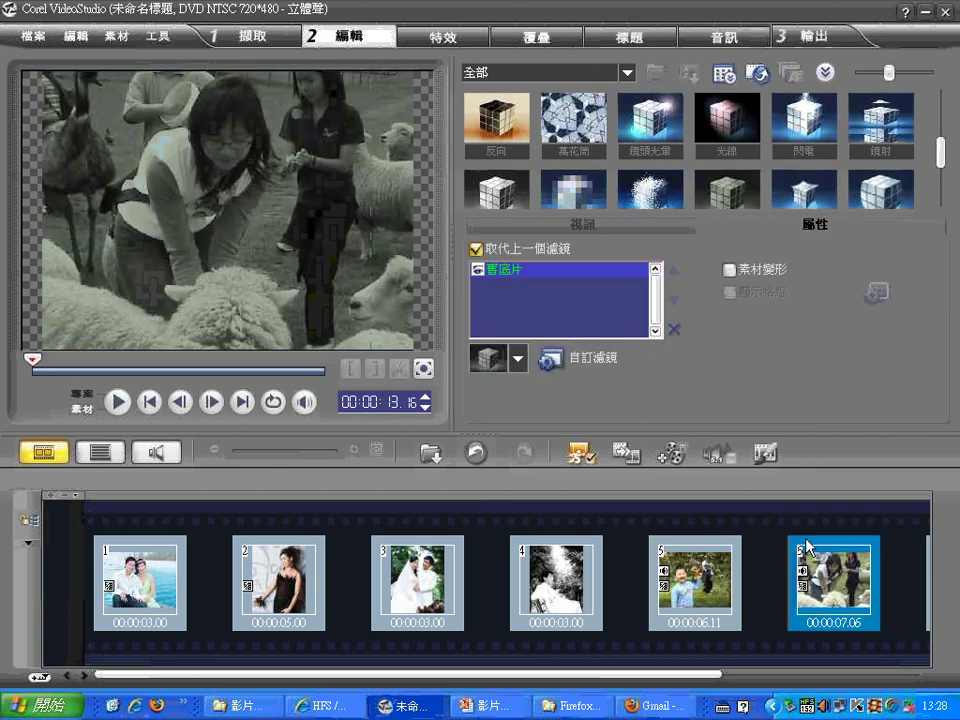
{"action": "left_click", "coordinate": [118, 402]}
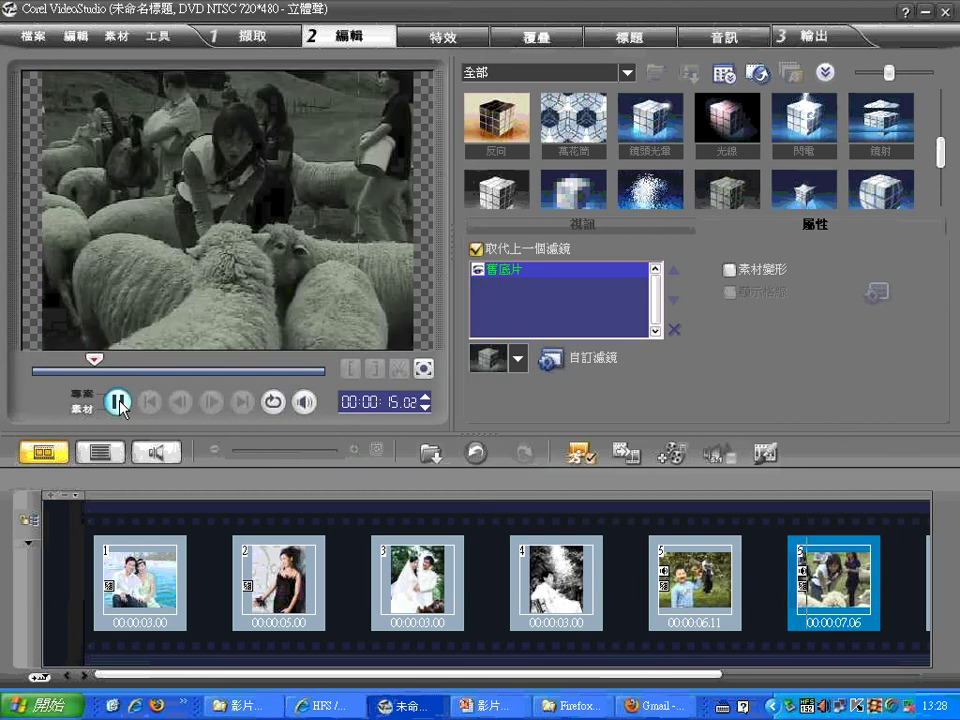
{"action": "left_click", "coordinate": [118, 402]}
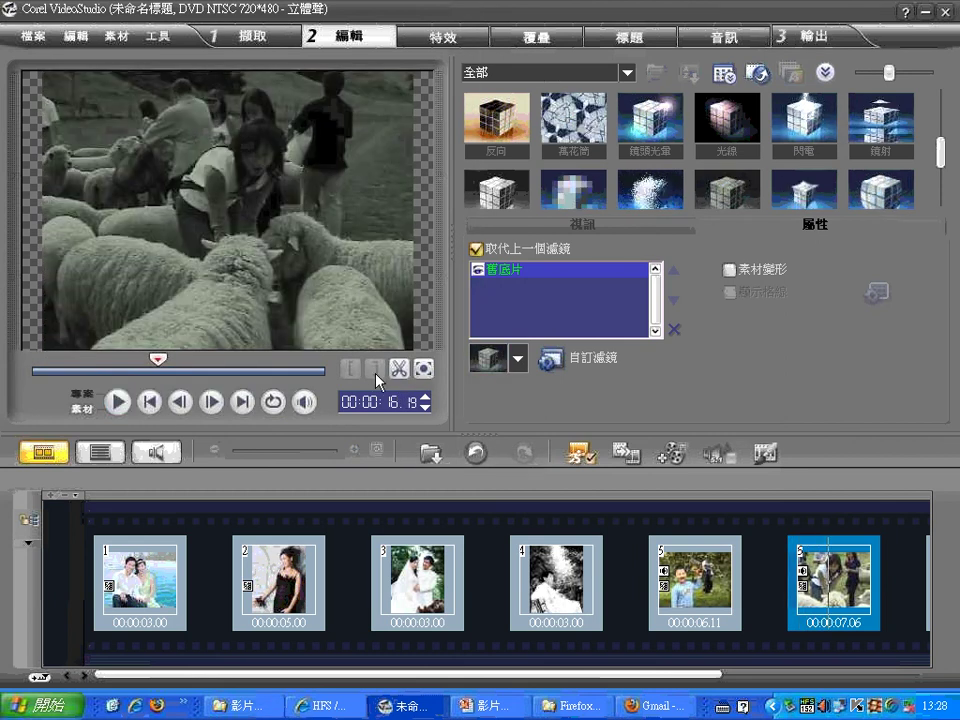
{"action": "left_click", "coordinate": [517, 357]}
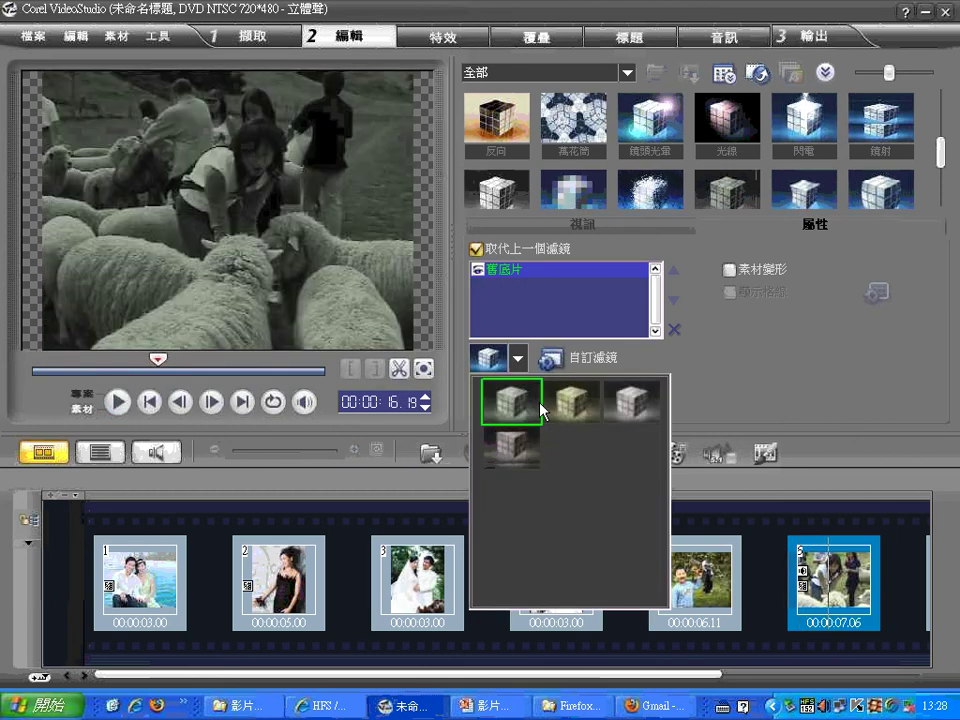
- Examine the 舊底片 filter's custom settings for dust, scratches, jitter, light and colour, cancel them, and remove the filter from the clip
{"action": "left_click", "coordinate": [585, 358]}
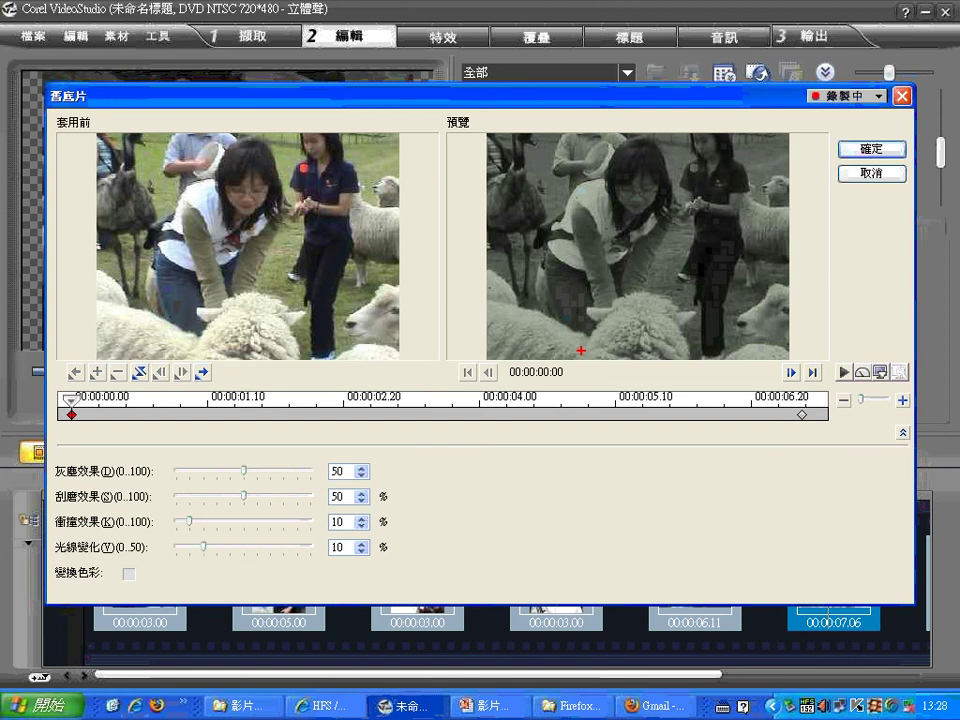
{"action": "left_click_drag", "start_coordinate": [46, 481], "coordinate": [112, 463]}
{"action": "mouse_move", "coordinate": [55, 503]}
{"action": "left_mouse_down"}
{"action": "mouse_move", "coordinate": [110, 470]}
{"action": "mouse_move", "coordinate": [118, 501]}
{"action": "left_mouse_up"}
{"action": "left_click_drag", "start_coordinate": [56, 531], "coordinate": [93, 528]}
{"action": "left_click_drag", "start_coordinate": [45, 561], "coordinate": [135, 549]}
{"action": "left_click_drag", "start_coordinate": [51, 594], "coordinate": [160, 583]}
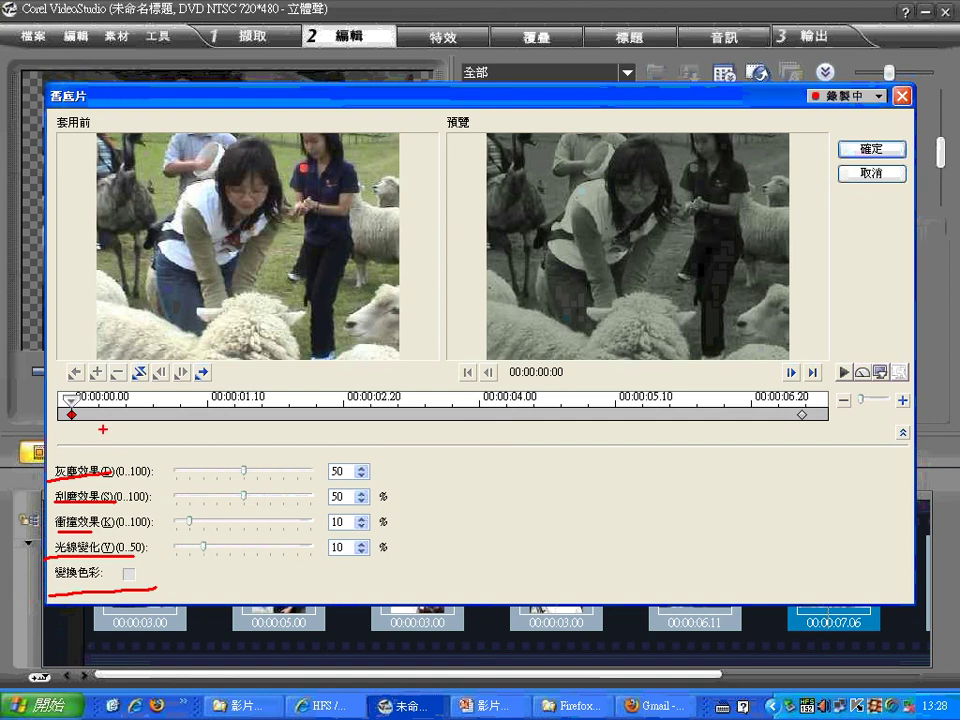
{"action": "left_click_drag", "start_coordinate": [102, 429], "coordinate": [98, 400]}
{"action": "mouse_move", "coordinate": [833, 432]}
{"action": "left_mouse_down"}
{"action": "mouse_move", "coordinate": [788, 420]}
{"action": "mouse_move", "coordinate": [822, 446]}
{"action": "left_mouse_up"}
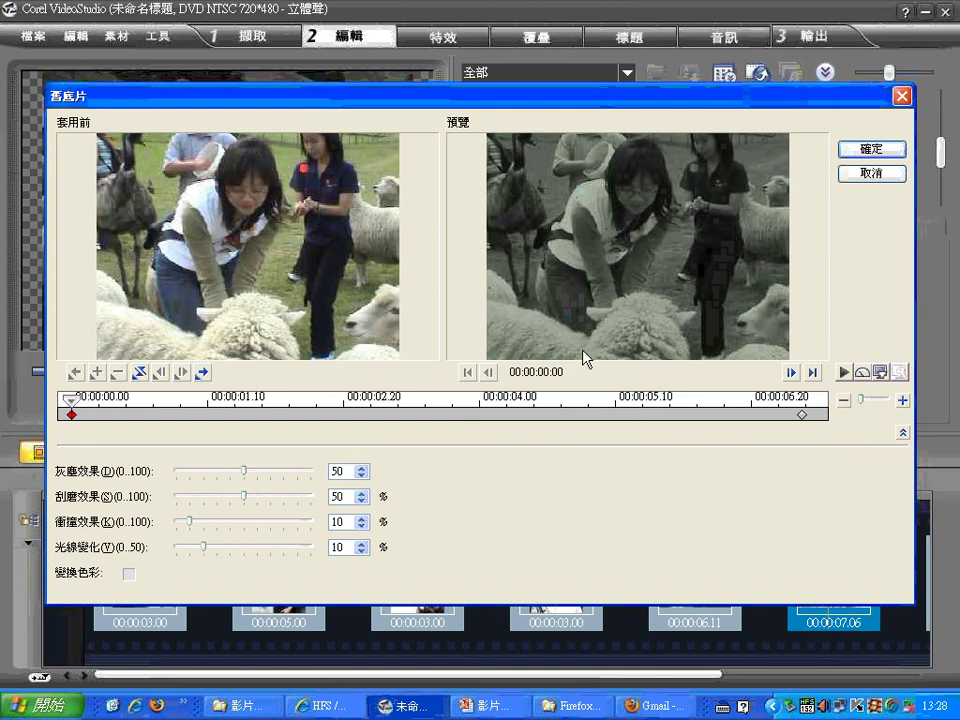
{"action": "left_click", "coordinate": [858, 176]}
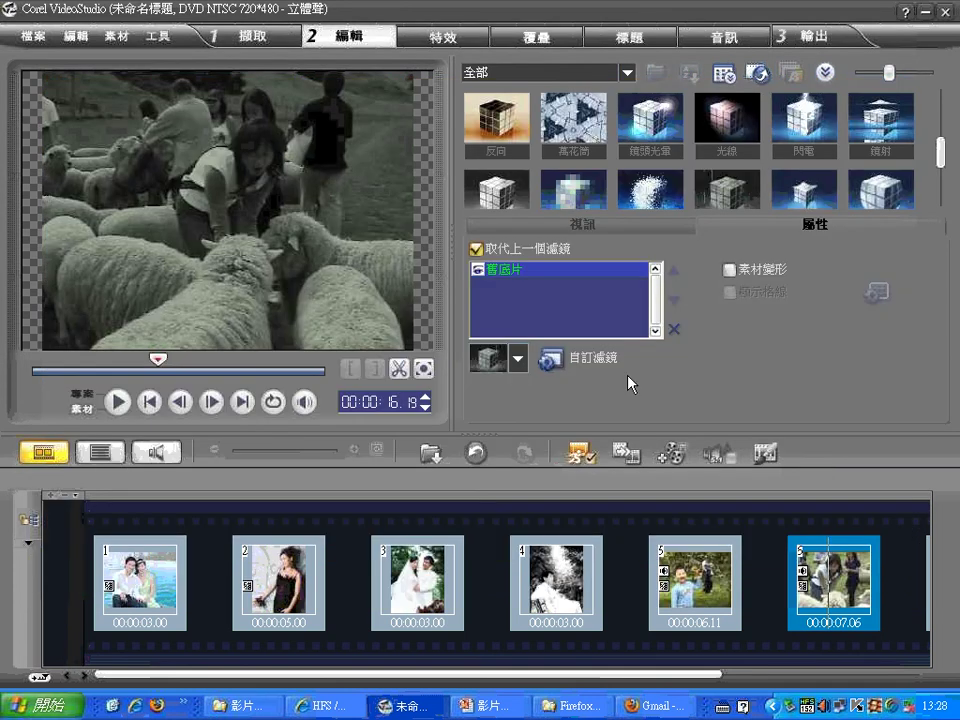
{"action": "key", "text": "Delete"}
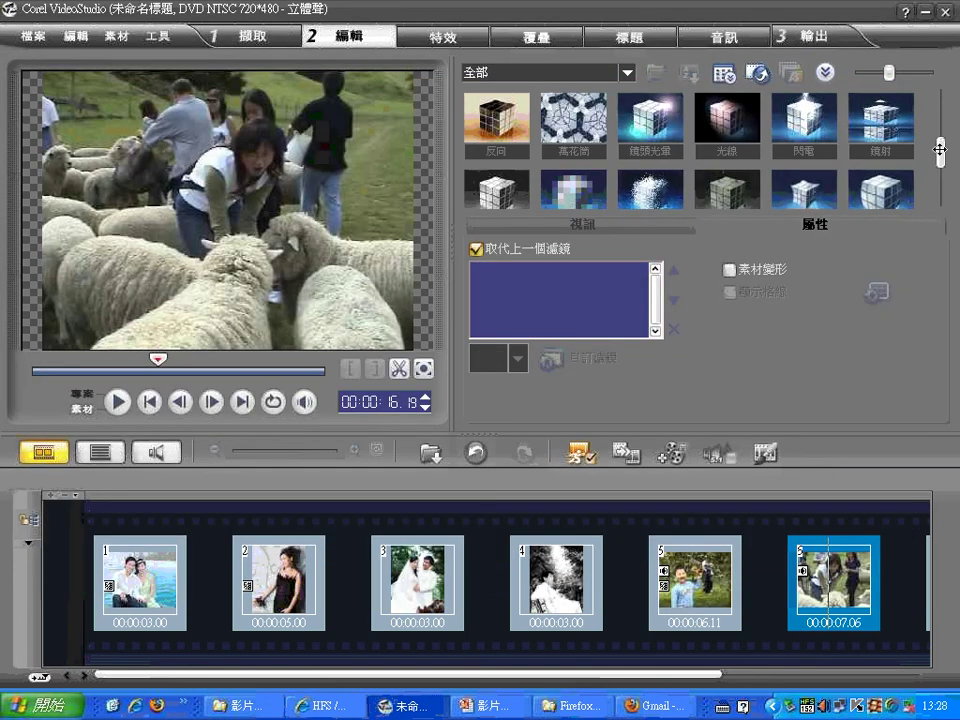
- Apply the 肖像畫 filter to the clip of the women with the sheep, choose a preset, and open its custom settings
{"action": "left_click_drag", "start_coordinate": [939, 151], "coordinate": [939, 177]}
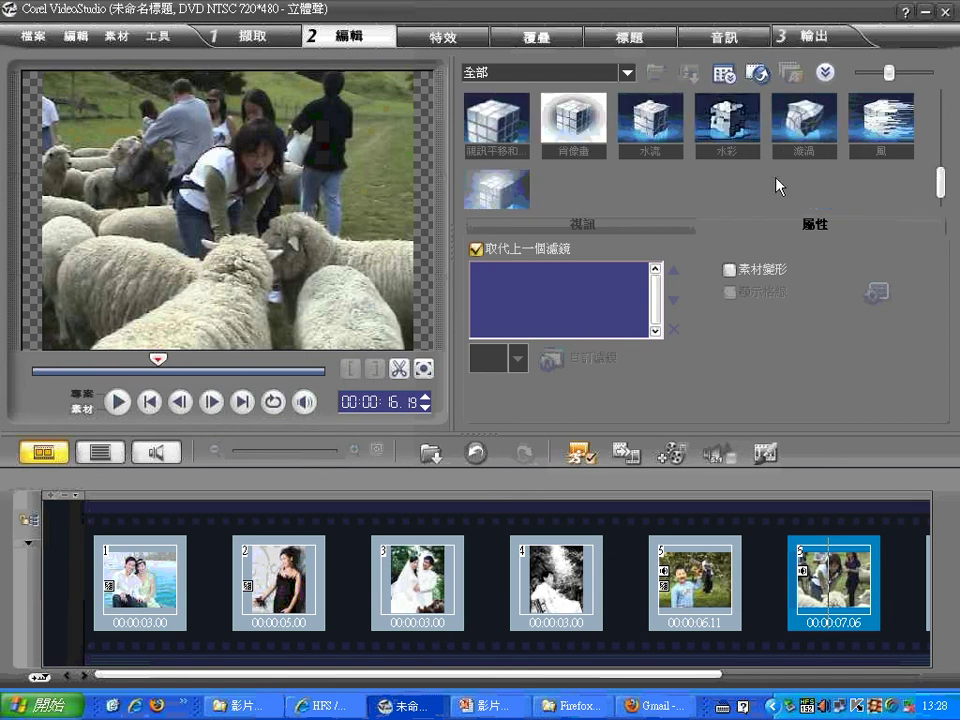
{"action": "left_click", "coordinate": [578, 128]}
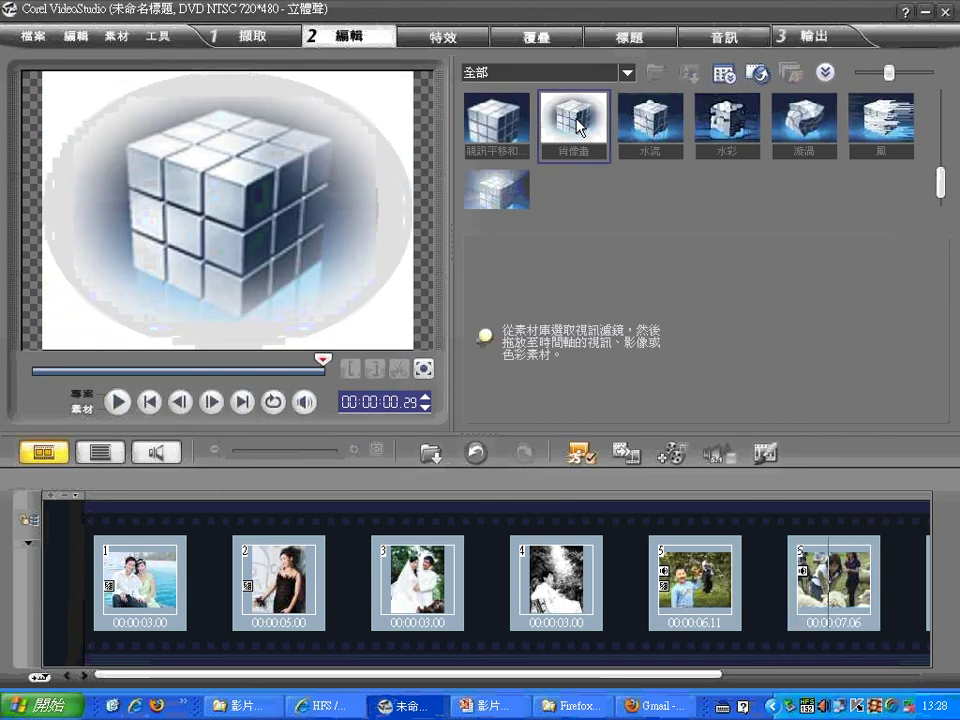
{"action": "left_click_drag", "start_coordinate": [575, 130], "coordinate": [799, 545]}
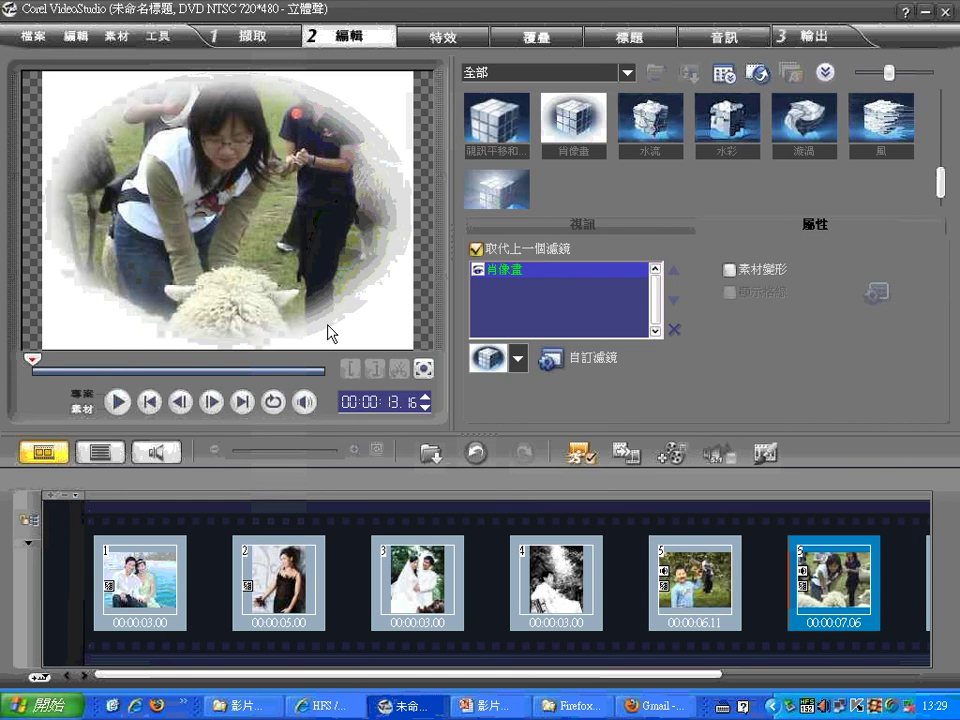
{"action": "left_click", "coordinate": [518, 358]}
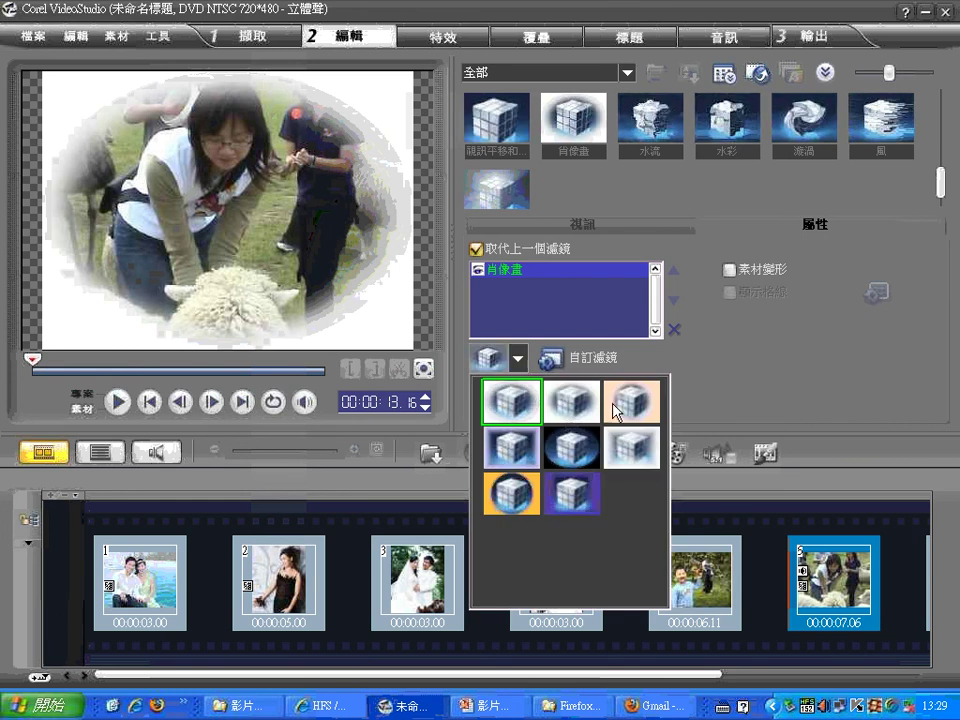
{"action": "left_click", "coordinate": [509, 463]}
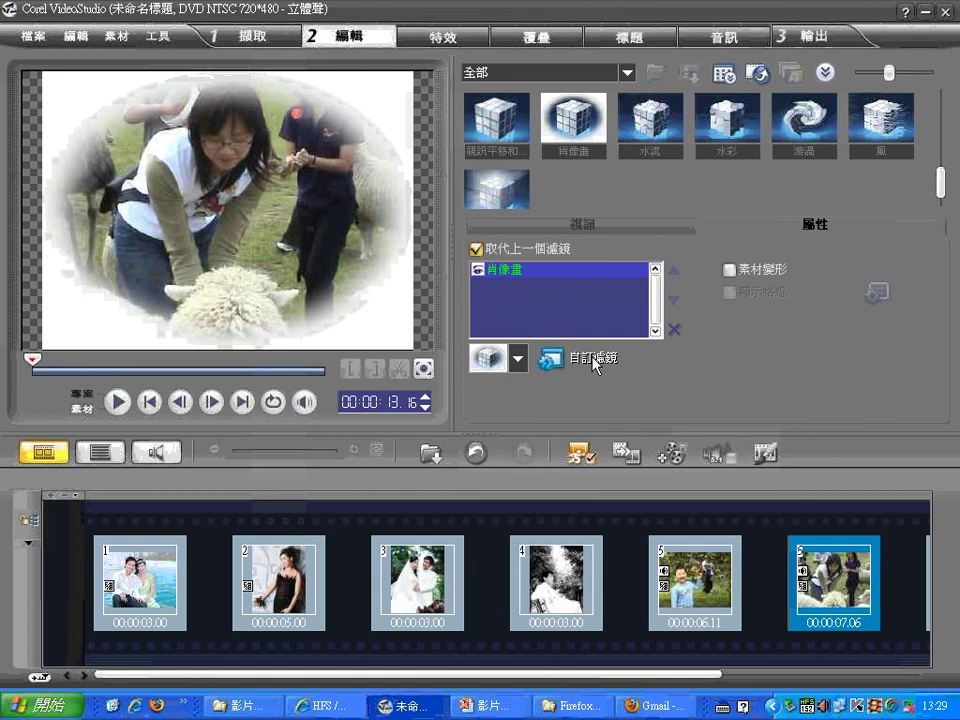
{"action": "left_click", "coordinate": [555, 358]}
- Try the 圓形, 正方形 and 矩形 mask shapes for the 肖像畫 filter, and set the shape back to 橢圓形
{"action": "left_click", "coordinate": [298, 522]}
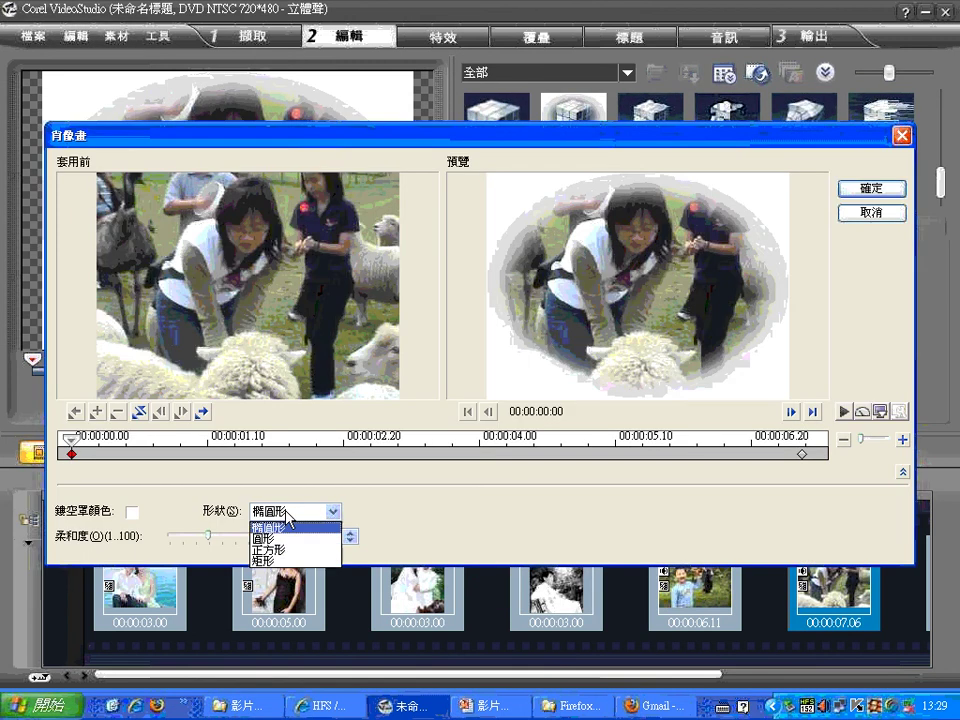
{"action": "left_click", "coordinate": [287, 548]}
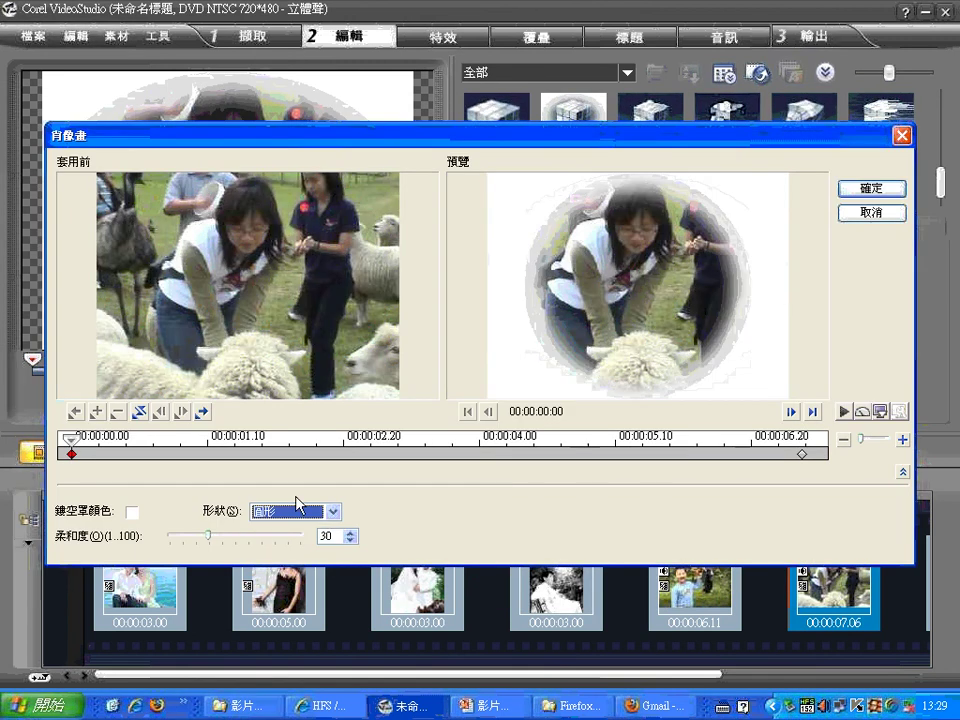
{"action": "left_click", "coordinate": [300, 510]}
{"action": "left_click", "coordinate": [293, 546]}
{"action": "left_click", "coordinate": [333, 511]}
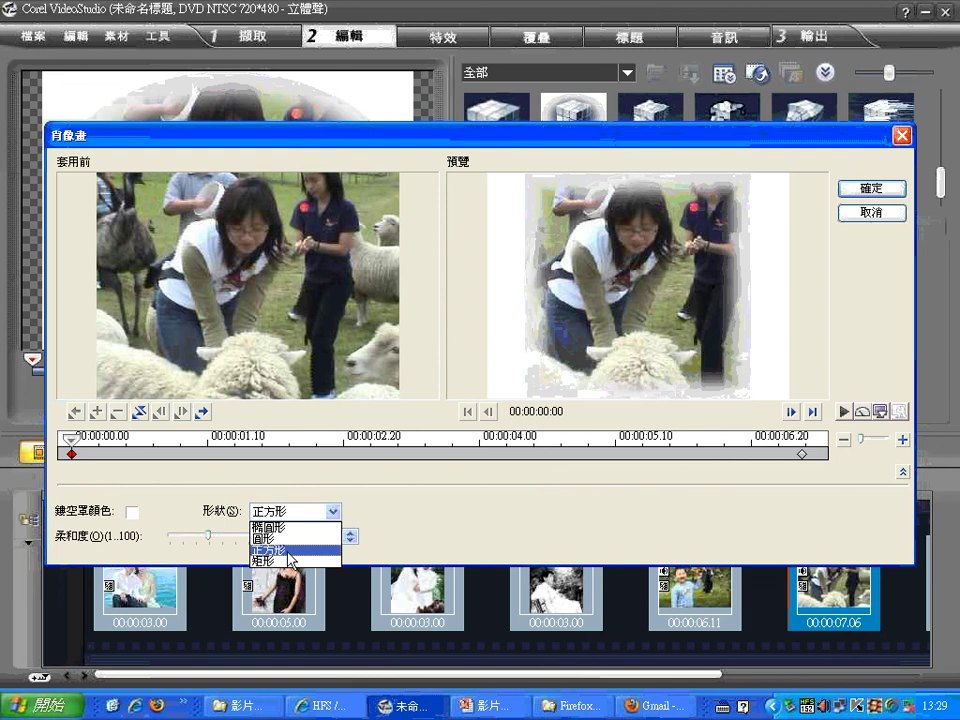
{"action": "left_click", "coordinate": [290, 535]}
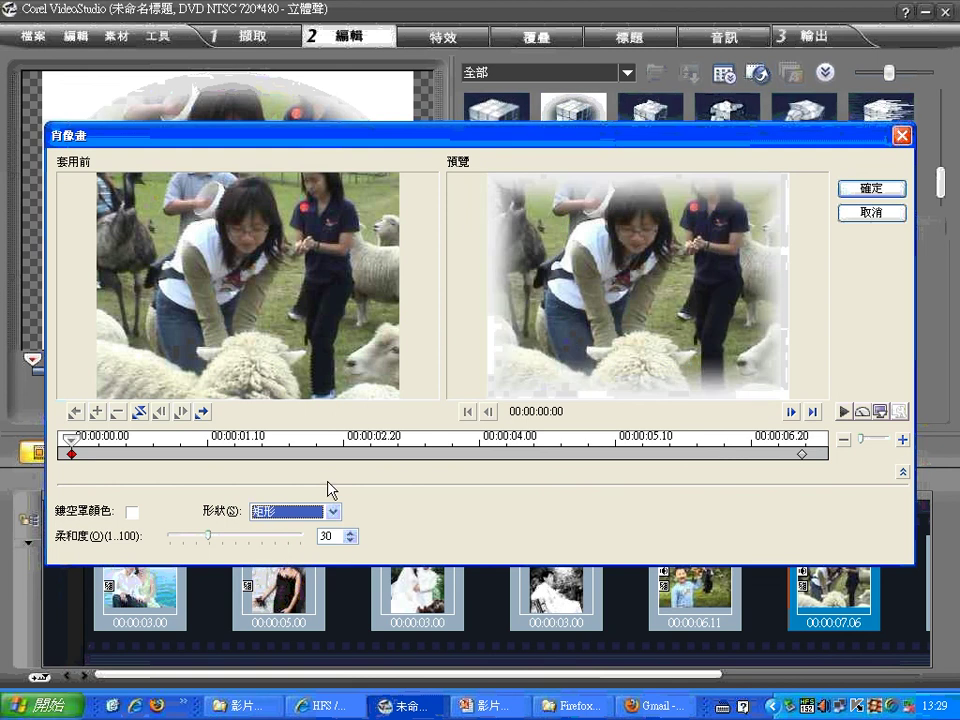
{"action": "left_click", "coordinate": [333, 511]}
{"action": "left_click", "coordinate": [318, 527]}
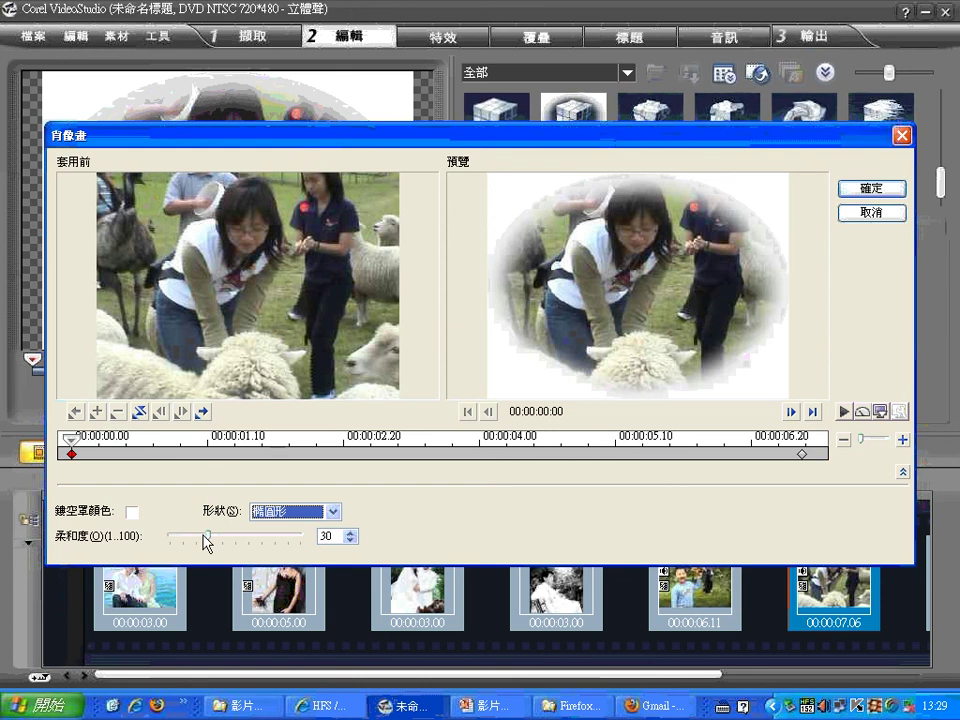
- Try a softness of 49 and a black mask colour for the 肖像畫 filter, and cancel the custom settings
{"action": "left_click_drag", "start_coordinate": [208, 540], "coordinate": [233, 541]}
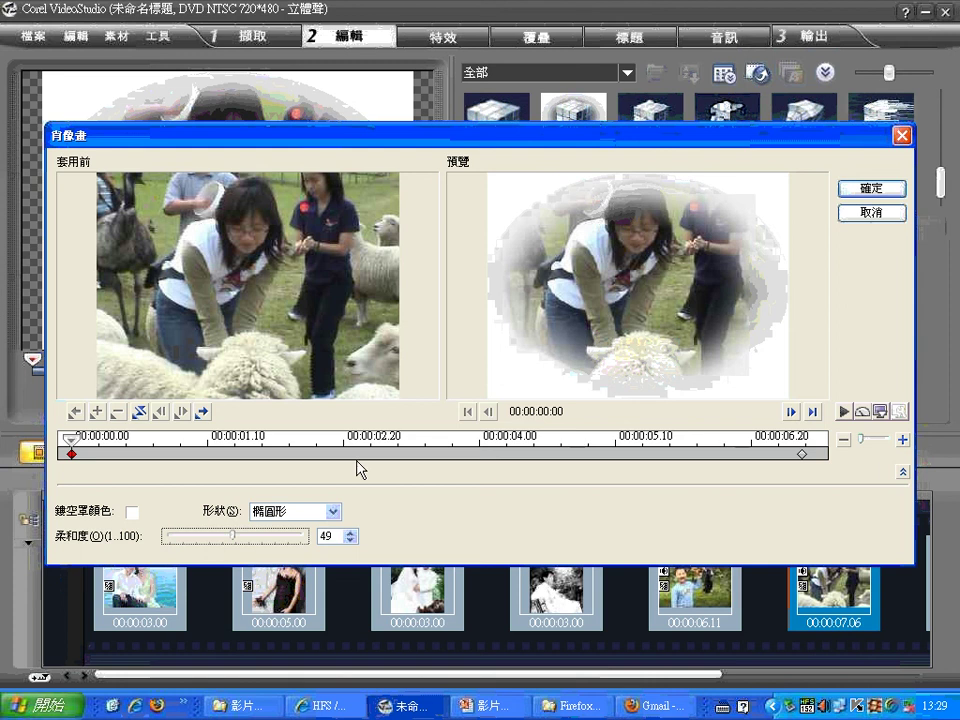
{"action": "left_click", "coordinate": [131, 513]}
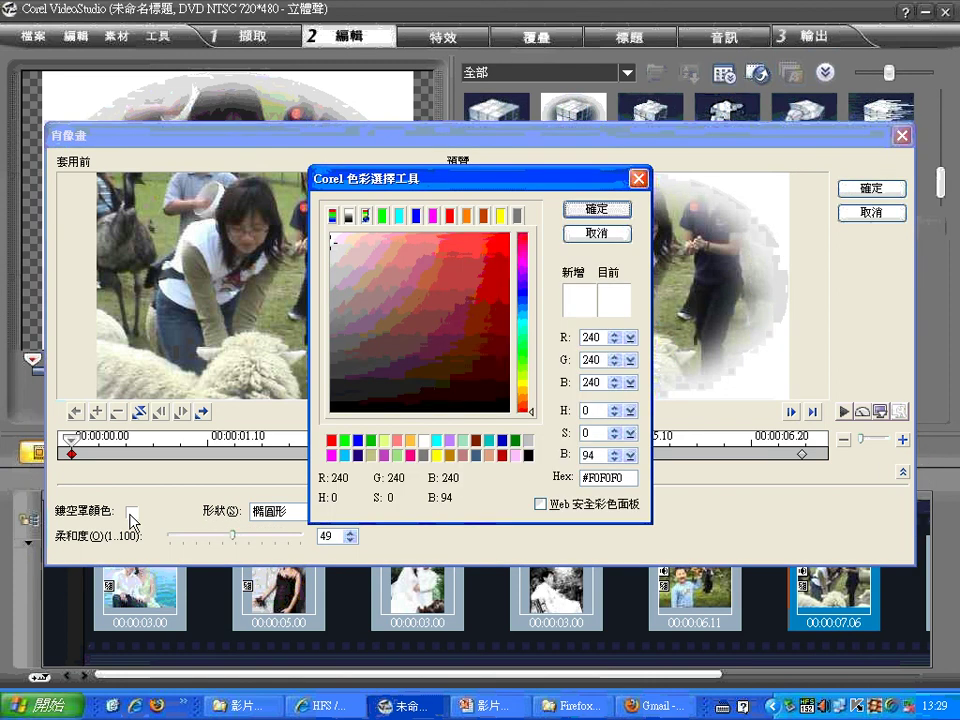
{"action": "left_click", "coordinate": [527, 455]}
{"action": "left_click", "coordinate": [605, 210]}
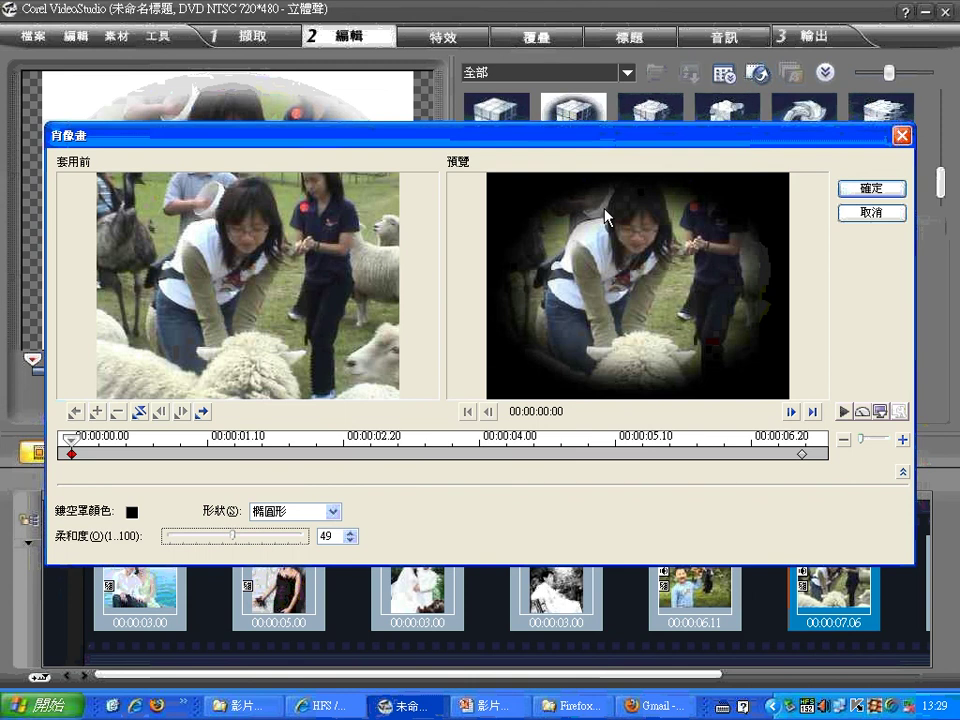
{"action": "left_click", "coordinate": [872, 213]}
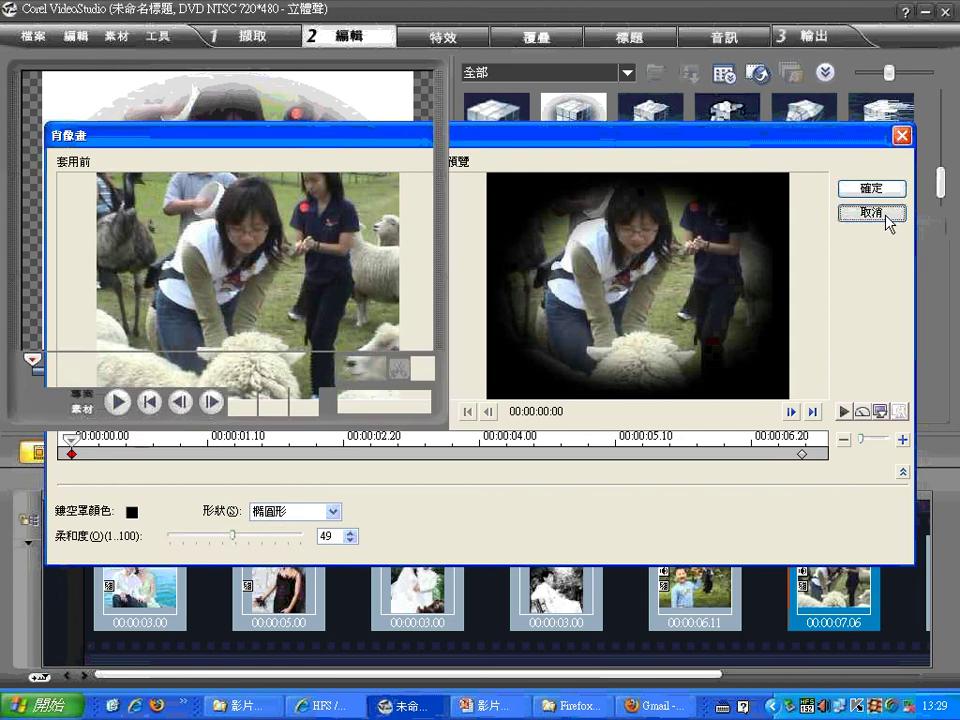
- Remove the 肖像畫 filter from the clip of the women with the sheep and look through the filter library
{"action": "left_click_drag", "start_coordinate": [940, 180], "coordinate": [940, 95]}
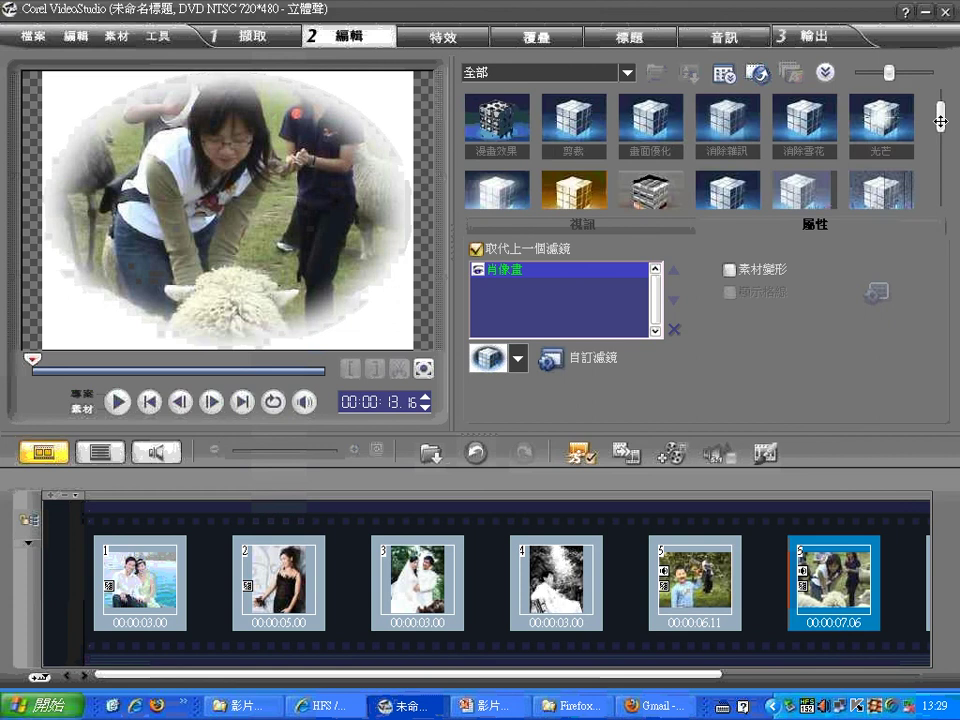
{"action": "left_click", "coordinate": [674, 329]}
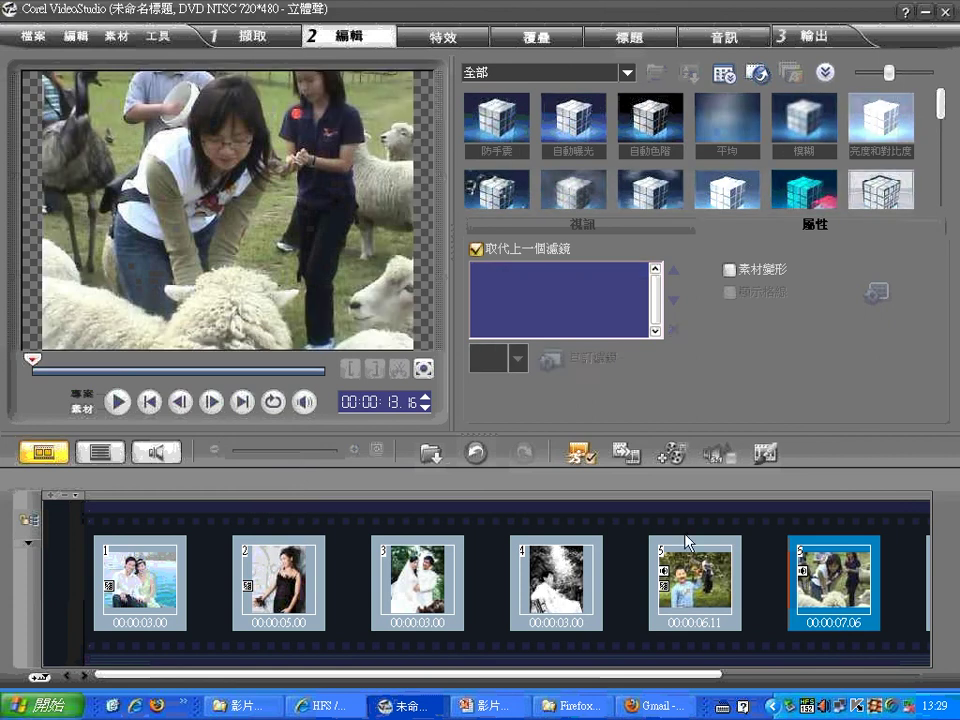
{"action": "left_click", "coordinate": [695, 582]}
{"action": "left_click", "coordinate": [815, 577]}
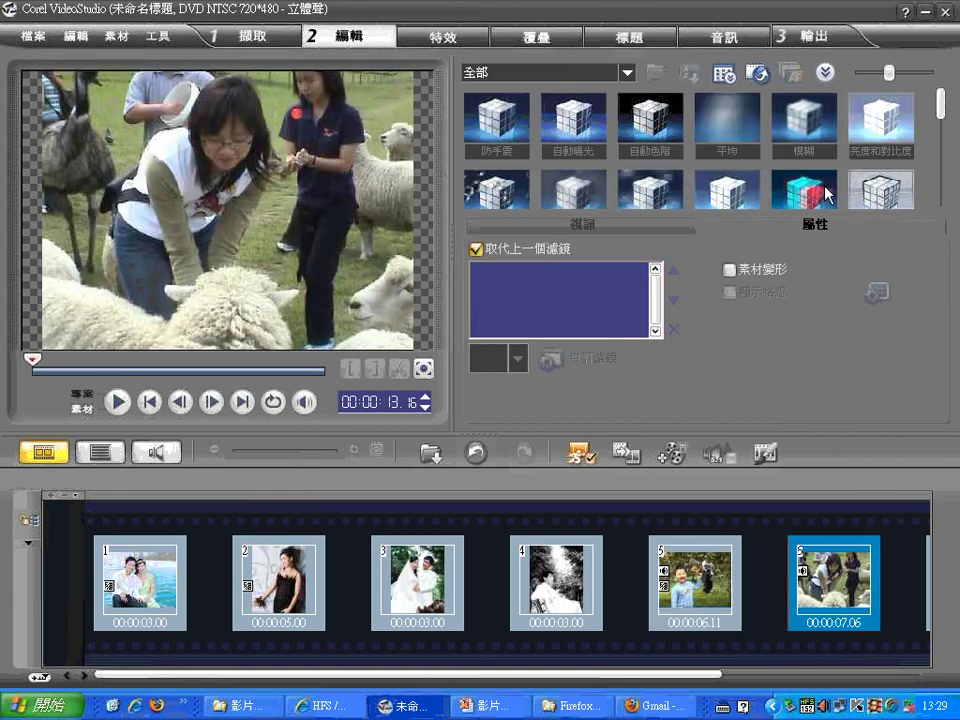
{"action": "left_click_drag", "start_coordinate": [940, 100], "coordinate": [938, 183]}
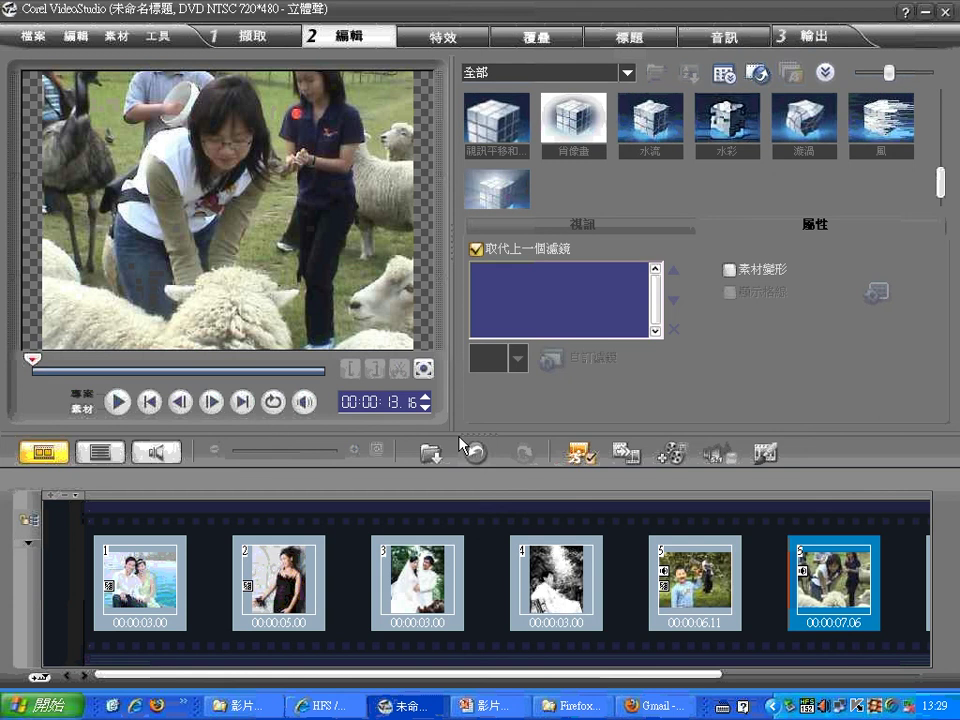
- Show the transition effects library and view its list of categories, keeping 我的最愛
{"action": "left_click", "coordinate": [423, 37]}
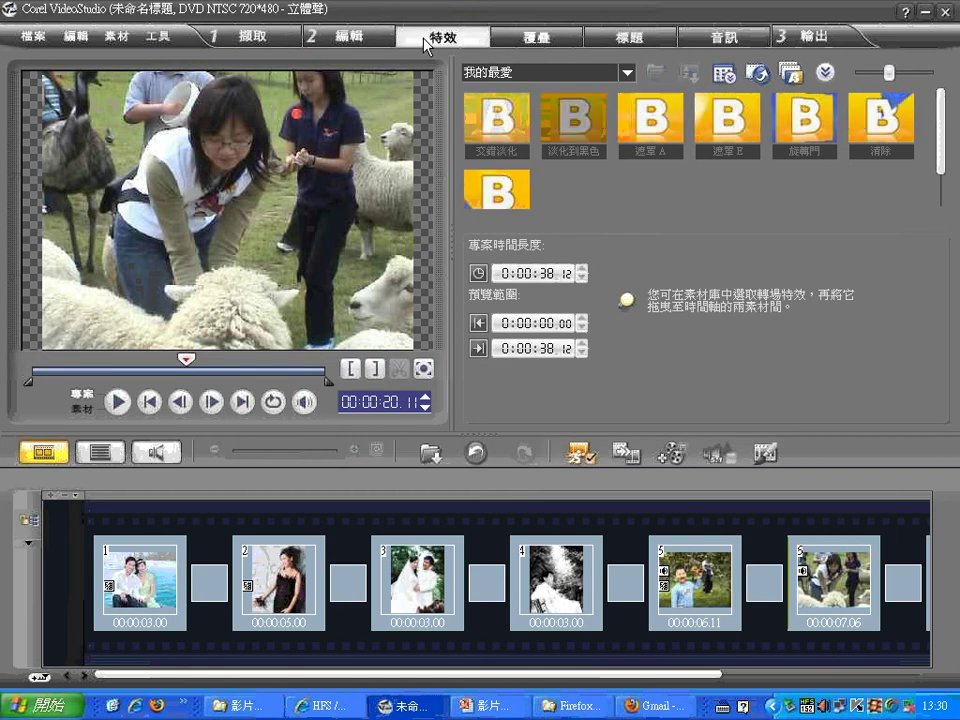
{"action": "left_click", "coordinate": [626, 72]}
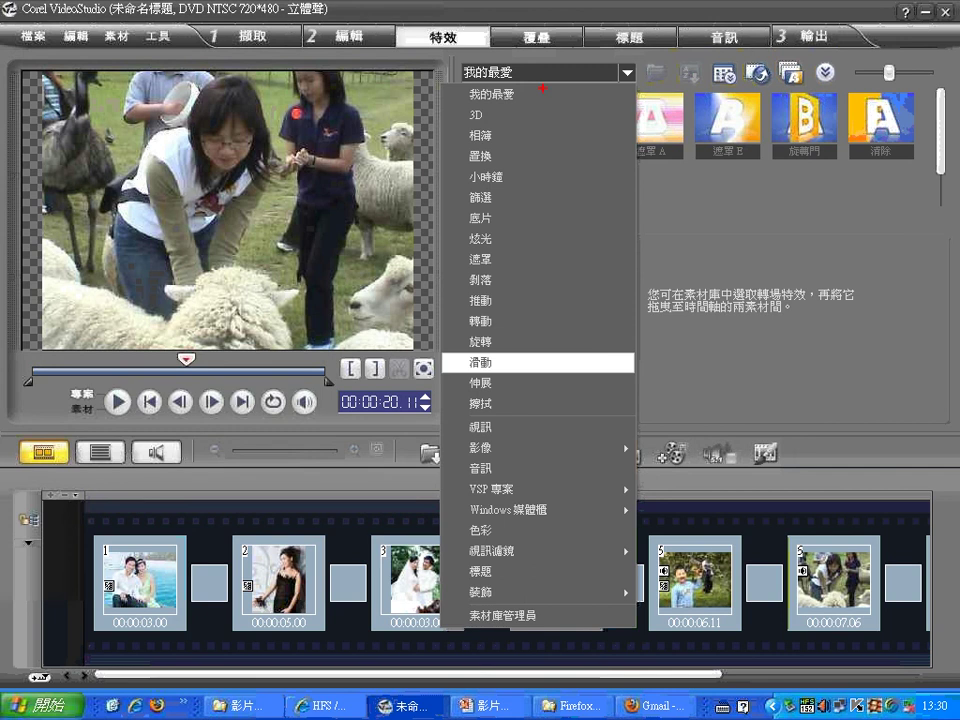
{"action": "left_click_drag", "start_coordinate": [522, 93], "coordinate": [565, 70]}
{"action": "mouse_move", "coordinate": [455, 114]}
{"action": "left_mouse_down"}
{"action": "mouse_move", "coordinate": [451, 470]}
{"action": "mouse_move", "coordinate": [520, 495]}
{"action": "mouse_move", "coordinate": [567, 160]}
{"action": "mouse_move", "coordinate": [458, 104]}
{"action": "left_mouse_up"}
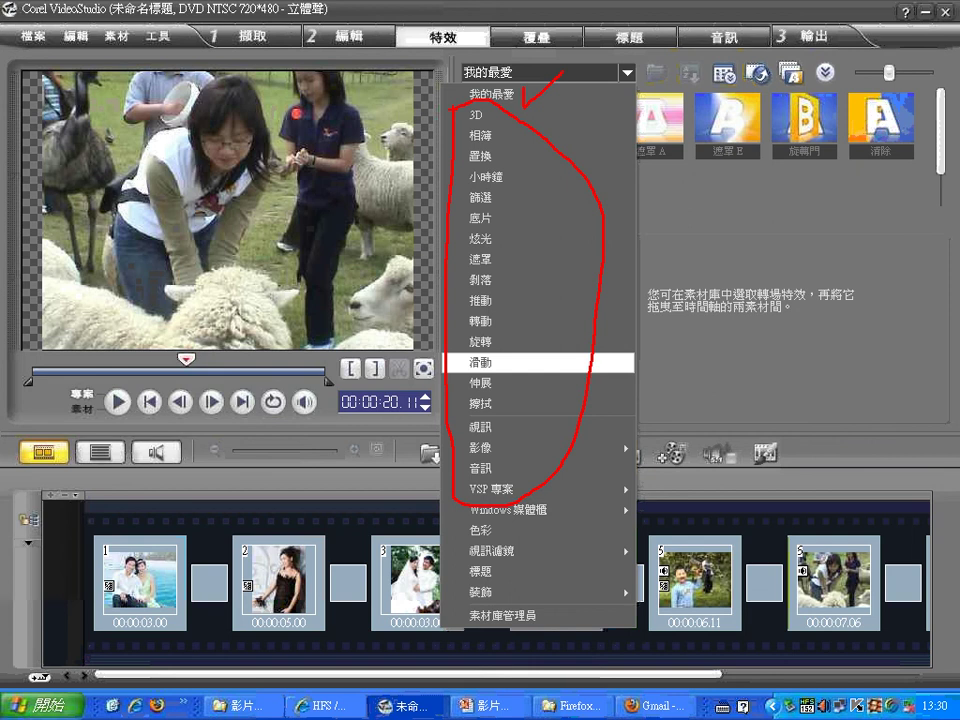
{"action": "key", "text": "Escape"}
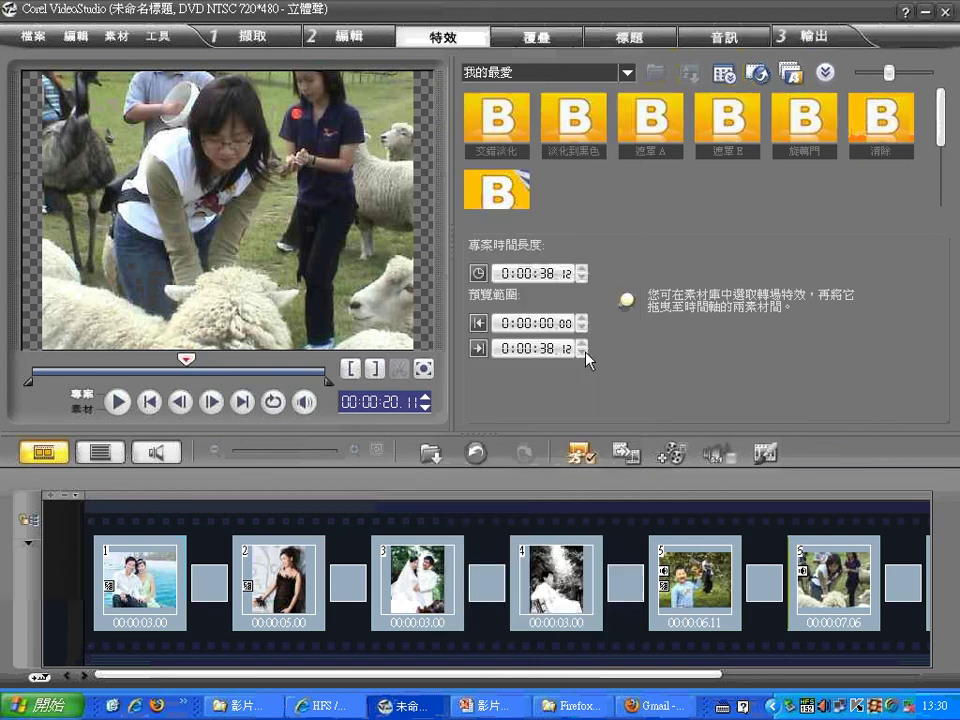
{"action": "key", "text": "ctrl+2"}
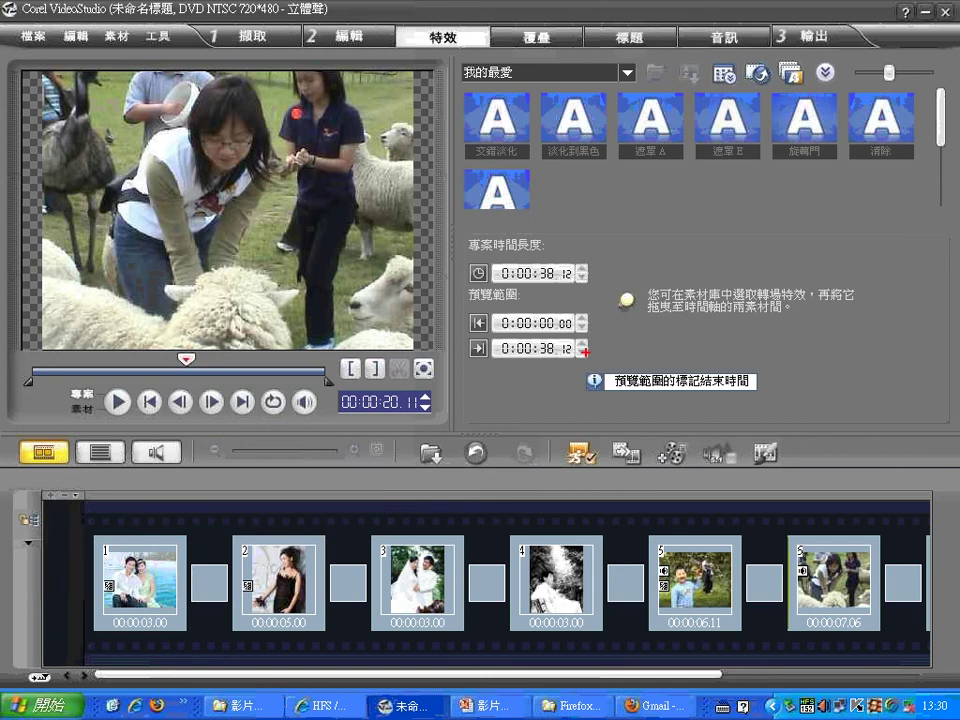
{"action": "mouse_move", "coordinate": [483, 90]}
{"action": "left_mouse_down"}
{"action": "mouse_move", "coordinate": [526, 80]}
{"action": "mouse_move", "coordinate": [571, 108]}
{"action": "mouse_move", "coordinate": [600, 76]}
{"action": "left_mouse_up"}
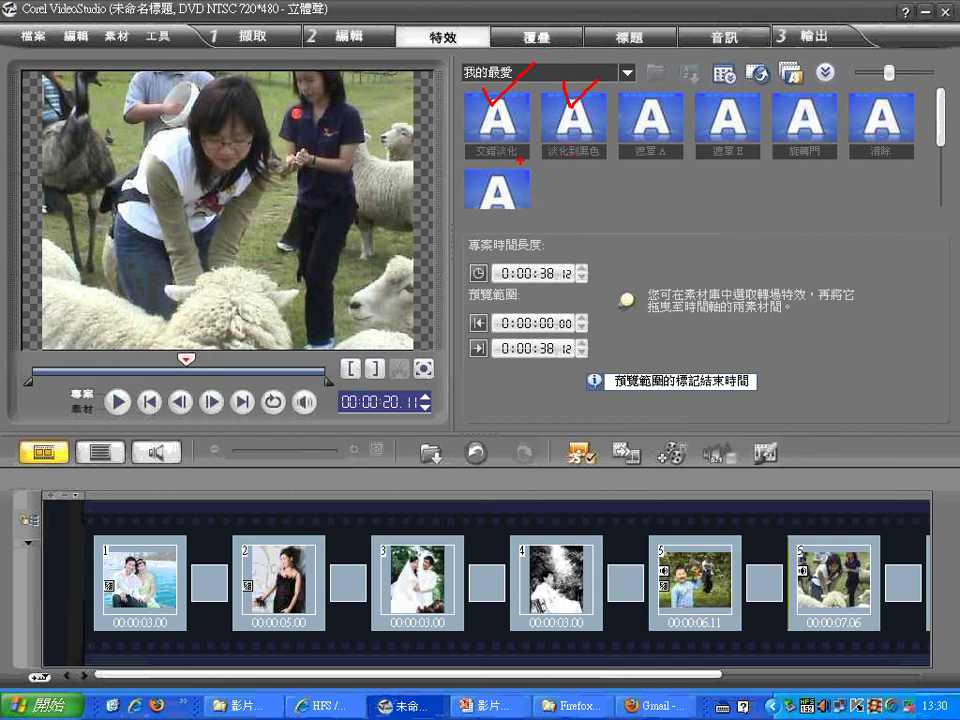
{"action": "mouse_move", "coordinate": [520, 160]}
{"action": "left_mouse_down"}
{"action": "mouse_move", "coordinate": [563, 197]}
{"action": "mouse_move", "coordinate": [620, 192]}
{"action": "mouse_move", "coordinate": [604, 226]}
{"action": "mouse_move", "coordinate": [652, 232]}
{"action": "mouse_move", "coordinate": [688, 203]}
{"action": "mouse_move", "coordinate": [714, 218]}
{"action": "mouse_move", "coordinate": [702, 214]}
{"action": "mouse_move", "coordinate": [700, 234]}
{"action": "left_mouse_up"}
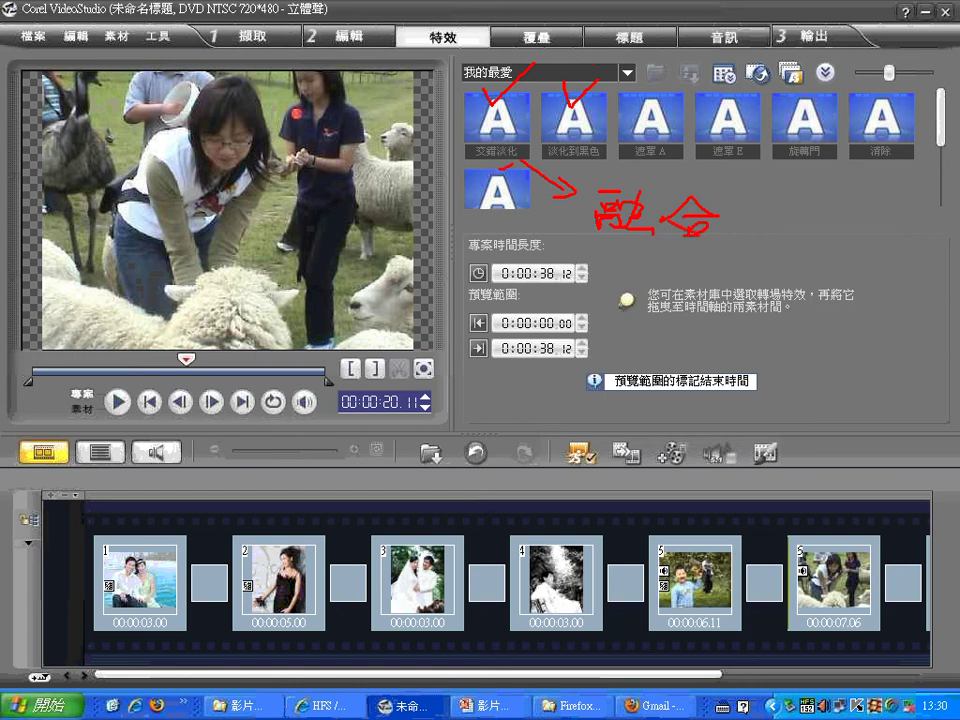
{"action": "mouse_move", "coordinate": [512, 126]}
{"action": "left_mouse_down"}
{"action": "mouse_move", "coordinate": [530, 150]}
{"action": "mouse_move", "coordinate": [487, 178]}
{"action": "mouse_move", "coordinate": [595, 166]}
{"action": "left_mouse_up"}
{"action": "left_click_drag", "start_coordinate": [625, 125], "coordinate": [548, 176]}
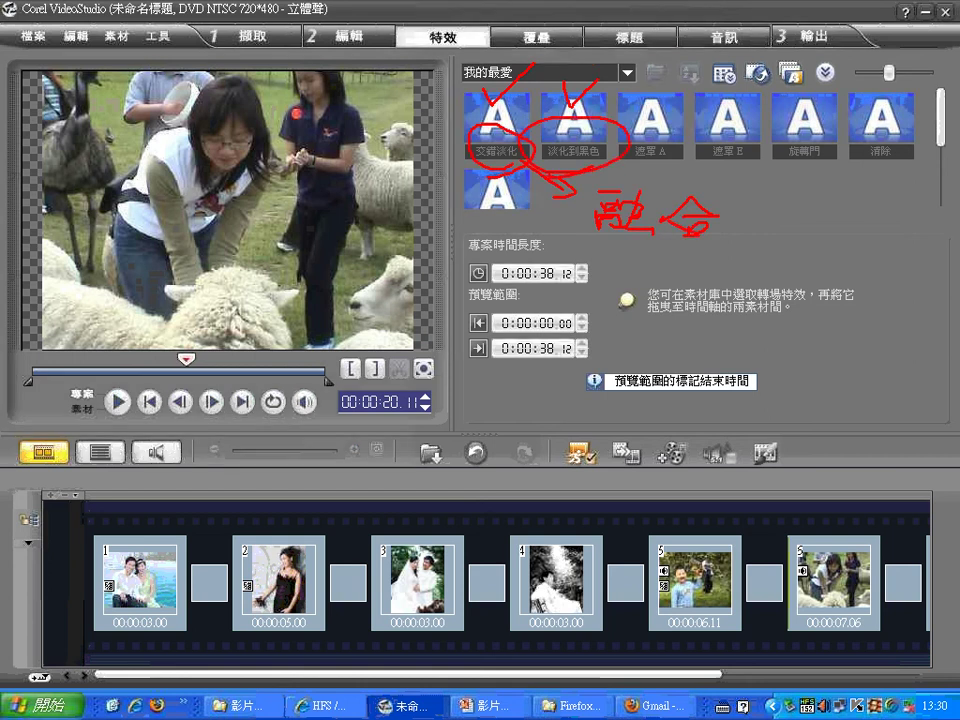
{"action": "key", "text": "Escape"}
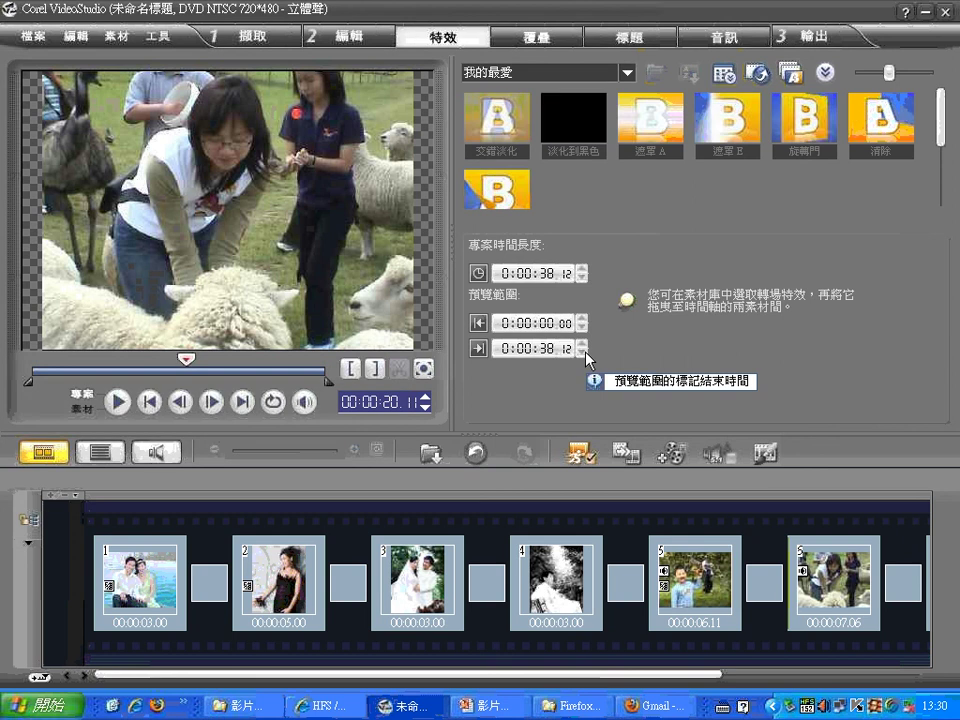
{"action": "key", "text": "ctrl+2"}
{"action": "mouse_move", "coordinate": [440, 62]}
{"action": "left_mouse_down"}
{"action": "mouse_move", "coordinate": [219, 478]}
{"action": "mouse_move", "coordinate": [205, 540]}
{"action": "mouse_move", "coordinate": [222, 527]}
{"action": "left_mouse_up"}
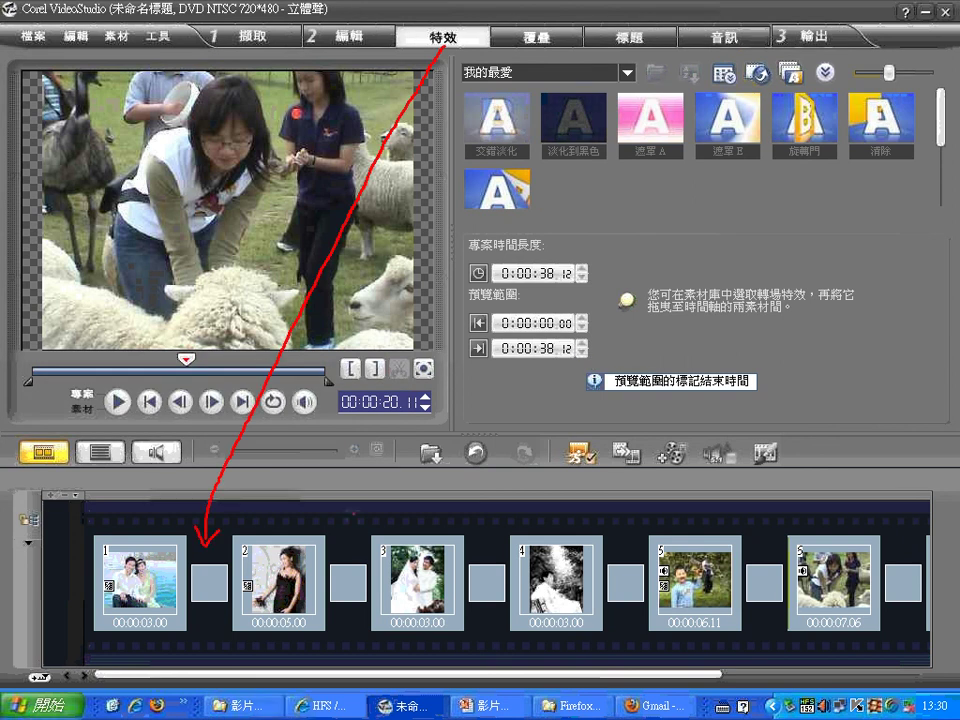
{"action": "left_click_drag", "start_coordinate": [340, 530], "coordinate": [352, 550]}
{"action": "left_click_drag", "start_coordinate": [378, 528], "coordinate": [353, 550]}
{"action": "key", "text": "Escape"}
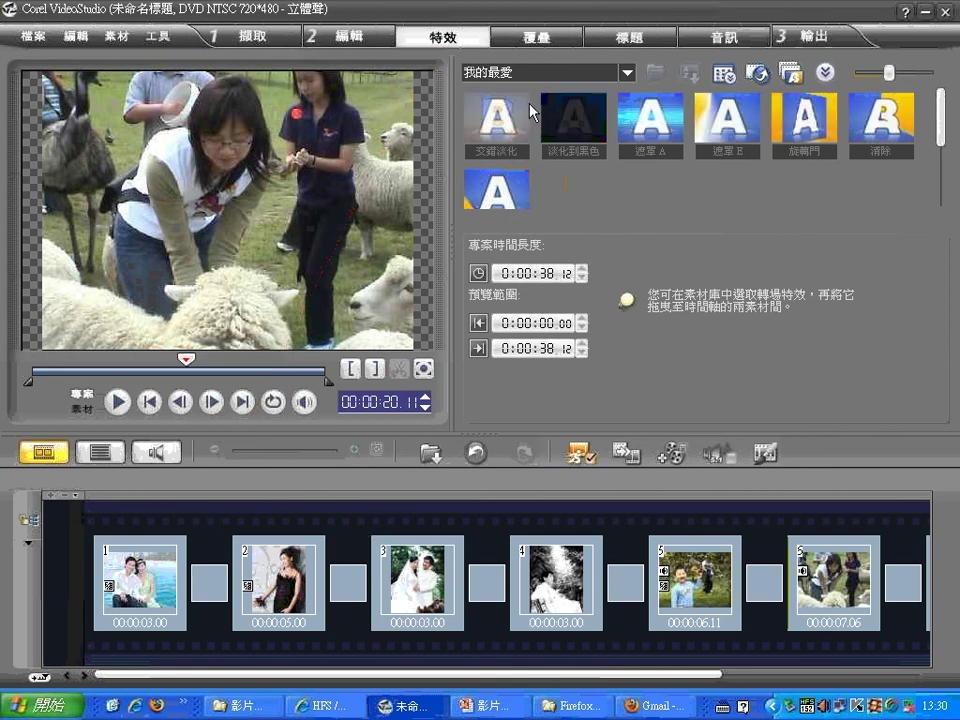
- Insert the 交錯淡化 transition between the first and second photos in the storyboard and play it
{"action": "left_click_drag", "start_coordinate": [510, 130], "coordinate": [221, 606]}
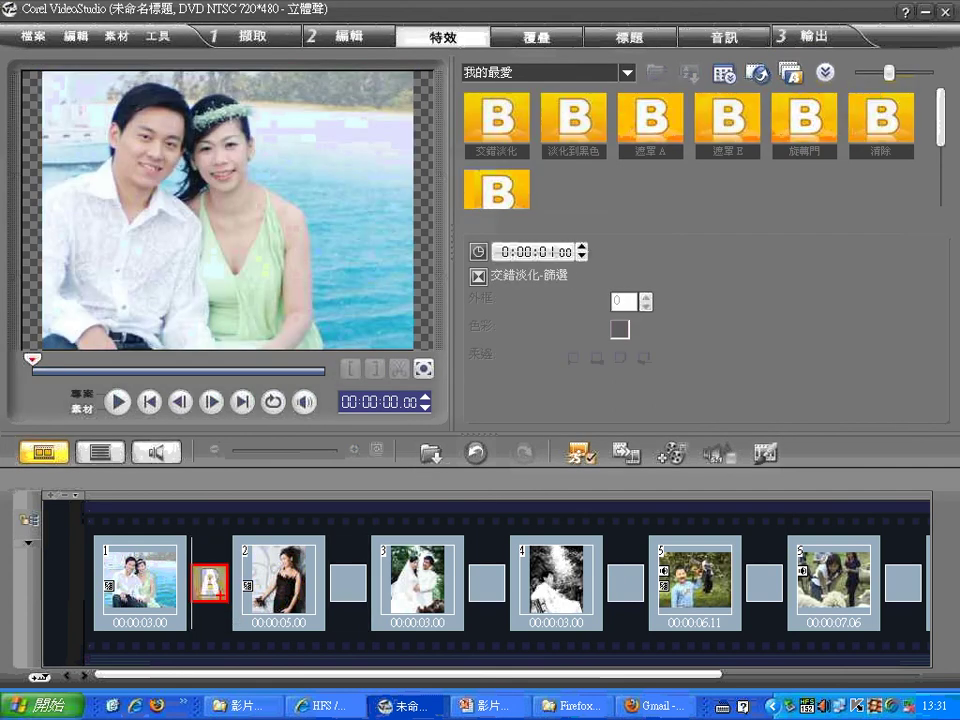
{"action": "left_click_drag", "start_coordinate": [578, 268], "coordinate": [540, 285]}
{"action": "left_click_drag", "start_coordinate": [515, 228], "coordinate": [512, 256]}
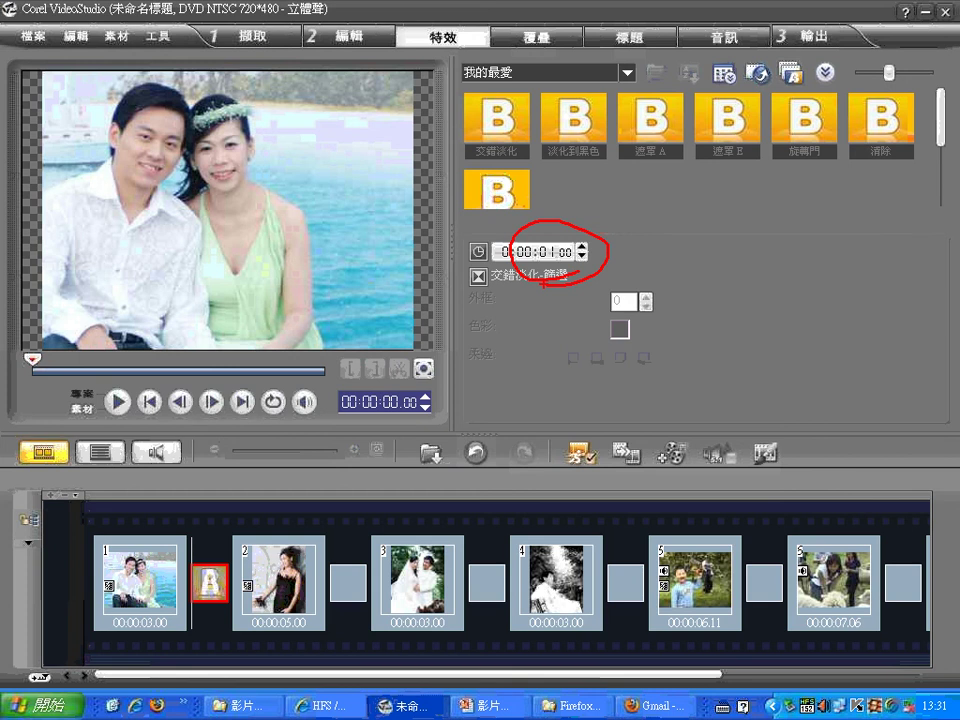
{"action": "left_click", "coordinate": [117, 403]}
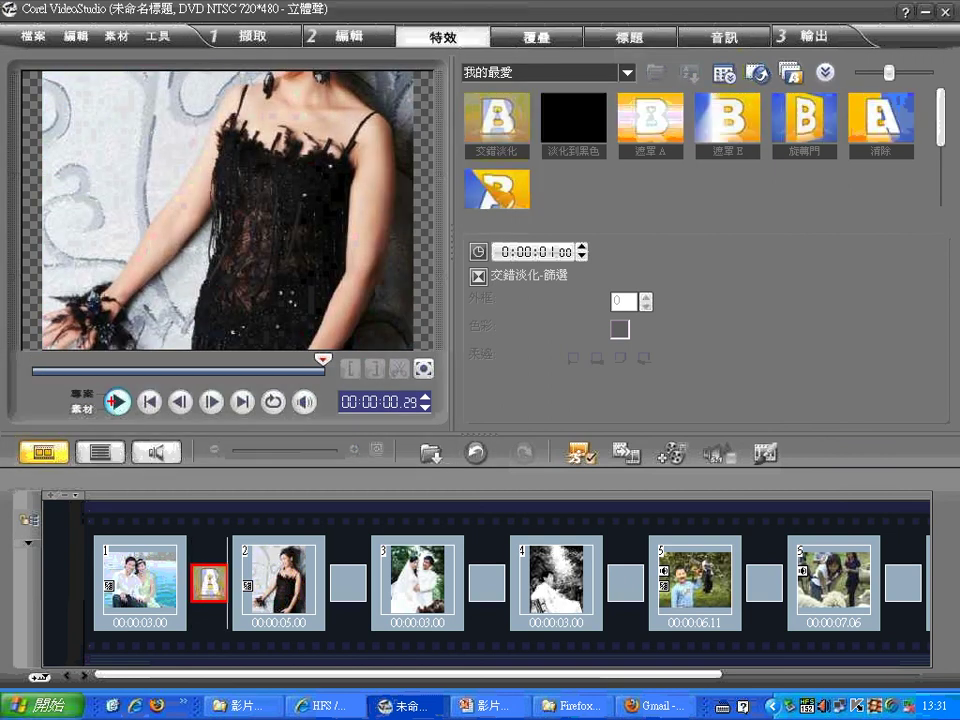
{"action": "mouse_move", "coordinate": [207, 552]}
{"action": "left_mouse_down"}
{"action": "mouse_move", "coordinate": [200, 531]}
{"action": "mouse_move", "coordinate": [176, 545]}
{"action": "left_mouse_up"}
{"action": "mouse_move", "coordinate": [237, 548]}
{"action": "left_mouse_down"}
{"action": "mouse_move", "coordinate": [267, 540]}
{"action": "mouse_move", "coordinate": [267, 551]}
{"action": "left_mouse_up"}
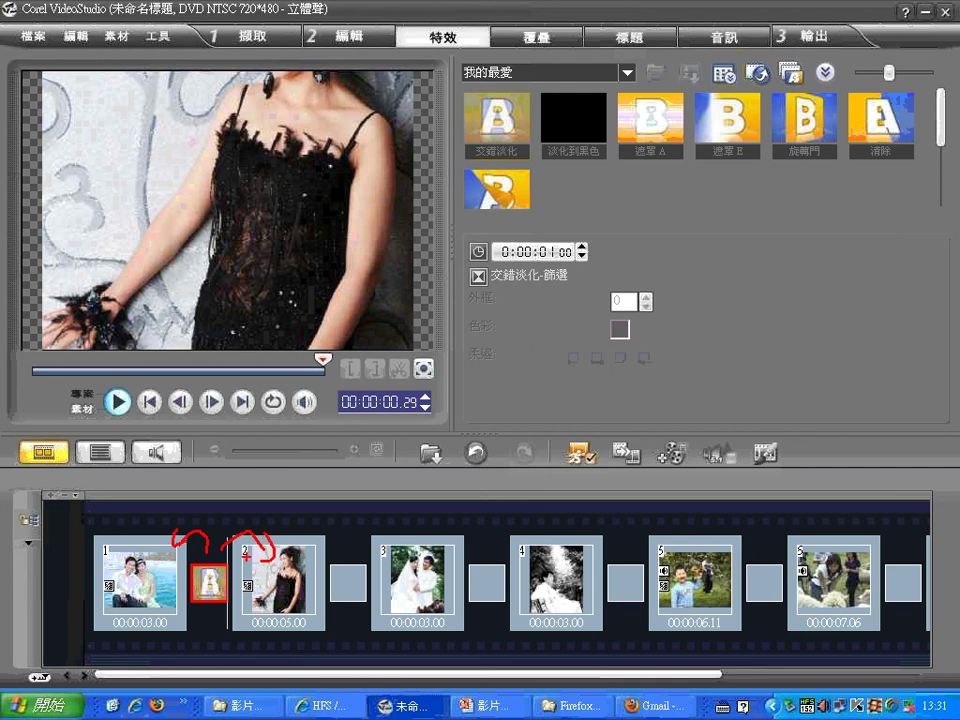
{"action": "mouse_move", "coordinate": [345, 528]}
{"action": "left_mouse_down"}
{"action": "mouse_move", "coordinate": [322, 612]}
{"action": "mouse_move", "coordinate": [362, 520]}
{"action": "left_mouse_up"}
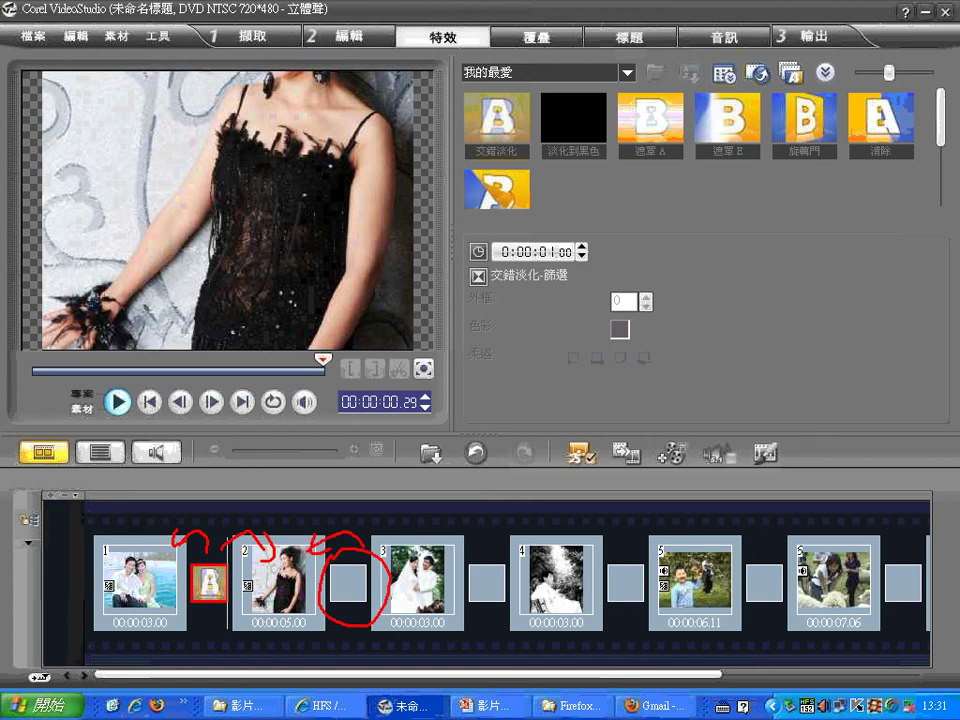
{"action": "left_click_drag", "start_coordinate": [258, 553], "coordinate": [257, 636]}
{"action": "left_click_drag", "start_coordinate": [303, 551], "coordinate": [309, 645]}
{"action": "left_click_drag", "start_coordinate": [289, 471], "coordinate": [268, 515]}
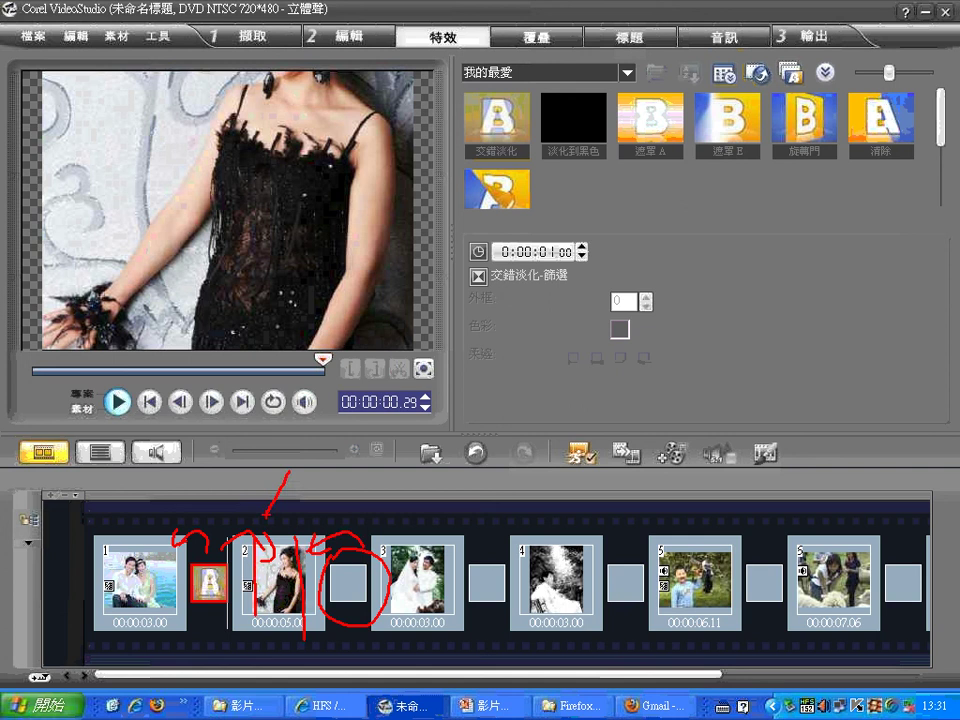
{"action": "left_click_drag", "start_coordinate": [185, 488], "coordinate": [148, 527]}
{"action": "left_click_drag", "start_coordinate": [148, 527], "coordinate": [172, 521]}
{"action": "left_click_drag", "start_coordinate": [222, 446], "coordinate": [207, 463]}
{"action": "left_click_drag", "start_coordinate": [145, 398], "coordinate": [206, 406]}
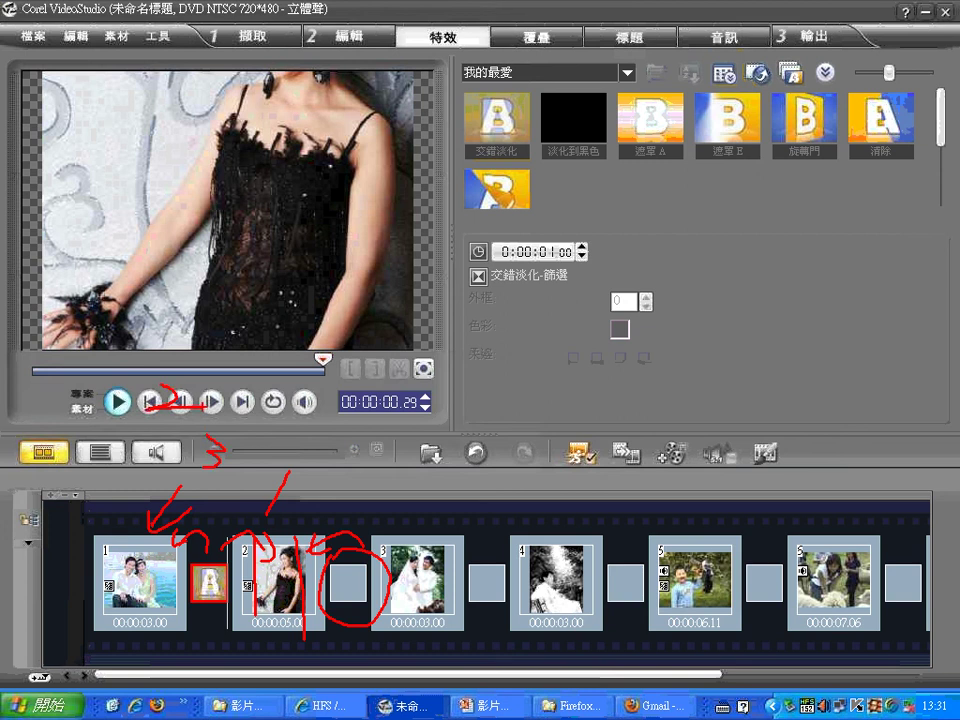
{"action": "left_click_drag", "start_coordinate": [360, 463], "coordinate": [325, 506]}
{"action": "left_click_drag", "start_coordinate": [325, 492], "coordinate": [345, 504]}
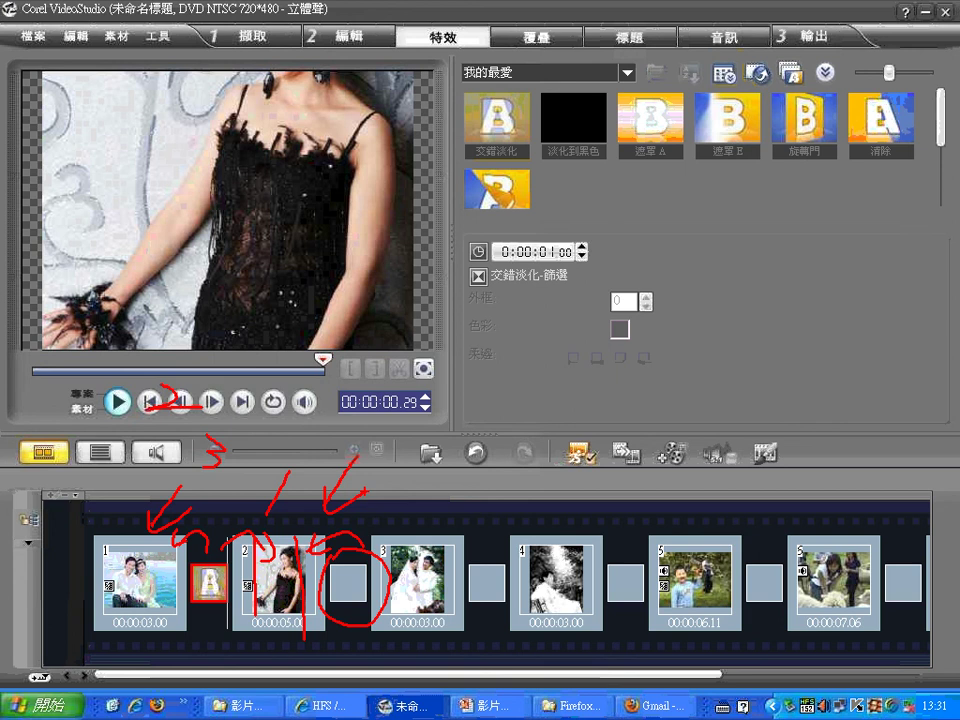
{"action": "key", "text": "Escape"}
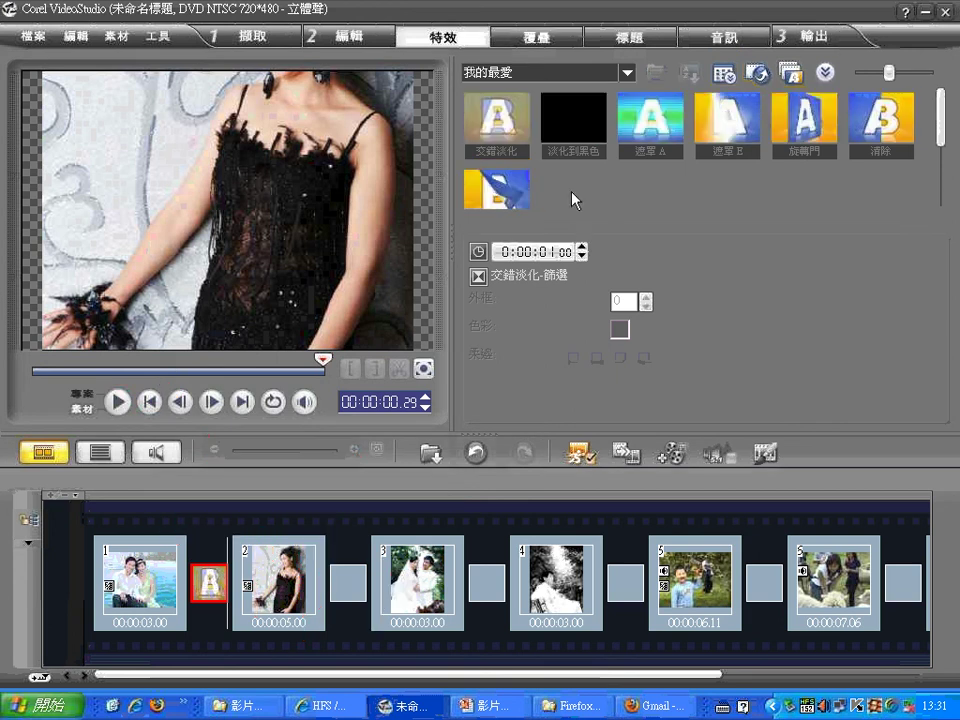
- Preview the 淡化到黑色 transition and examine the end of the storyboard after the last clip
{"action": "left_click", "coordinate": [573, 136]}
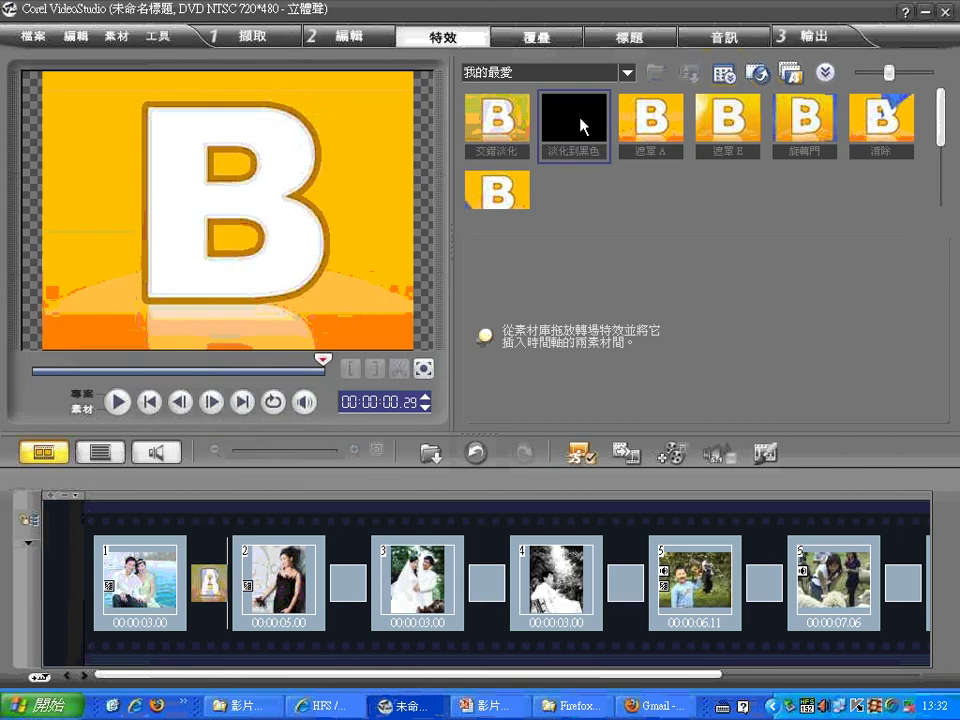
{"action": "left_click_drag", "start_coordinate": [463, 675], "coordinate": [739, 675]}
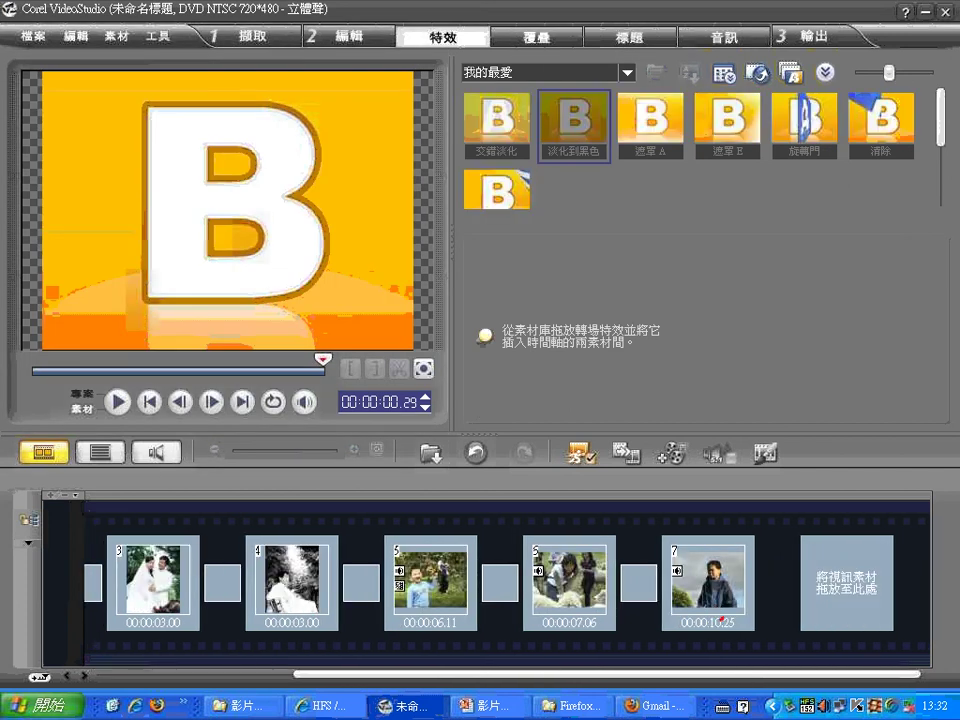
{"action": "mouse_move", "coordinate": [715, 612]}
{"action": "left_mouse_down"}
{"action": "mouse_move", "coordinate": [557, 618]}
{"action": "mouse_move", "coordinate": [716, 612]}
{"action": "mouse_move", "coordinate": [760, 577]}
{"action": "mouse_move", "coordinate": [763, 596]}
{"action": "left_mouse_up"}
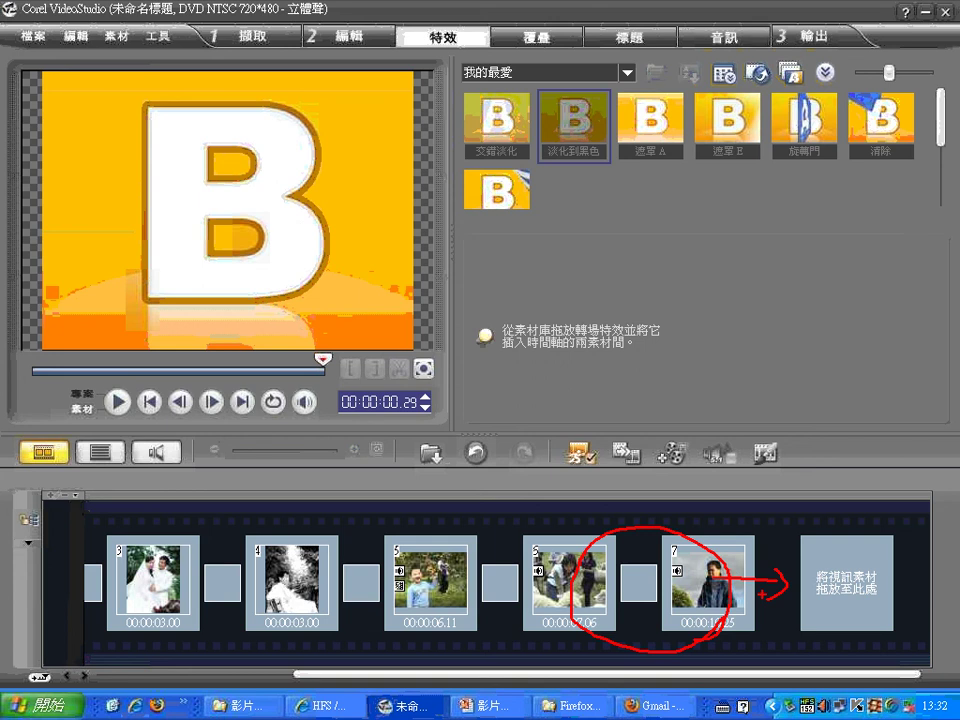
{"action": "left_click_drag", "start_coordinate": [758, 540], "coordinate": [746, 606]}
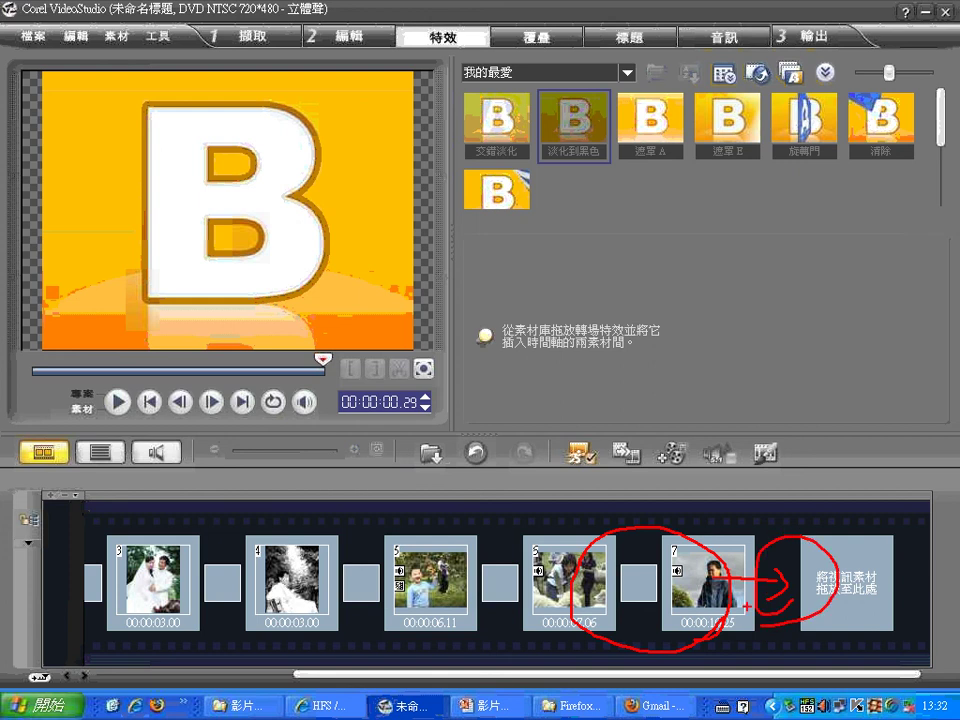
{"action": "key", "text": "Escape"}
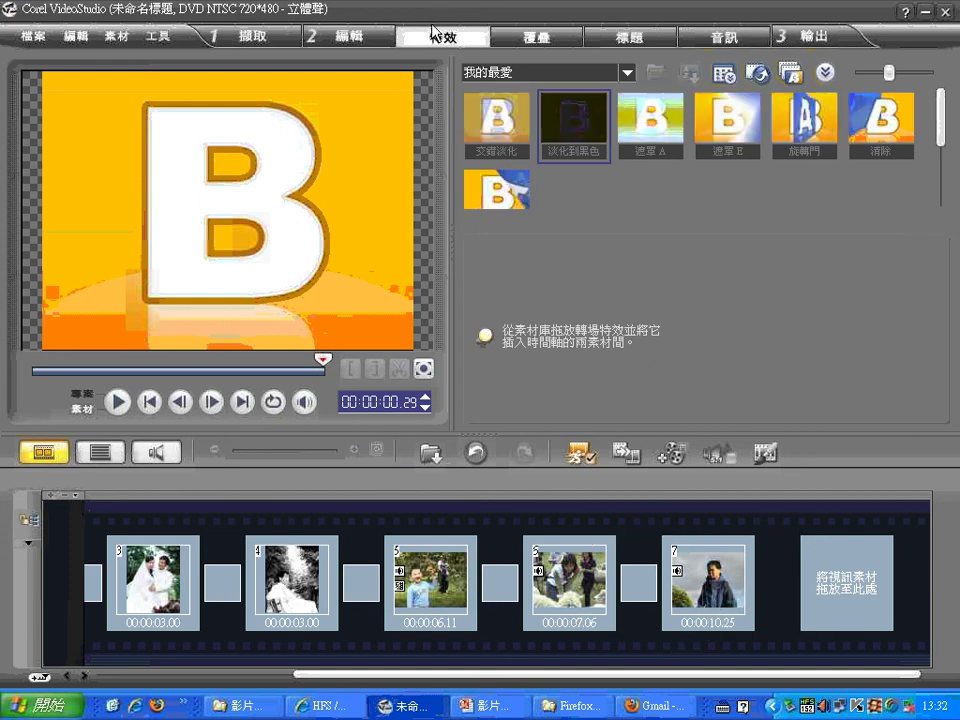
- Insert the black (0,0,0) clip from the 色彩 library after the last storyboard clip
{"action": "left_click", "coordinate": [366, 40]}
{"action": "left_click", "coordinate": [627, 72]}
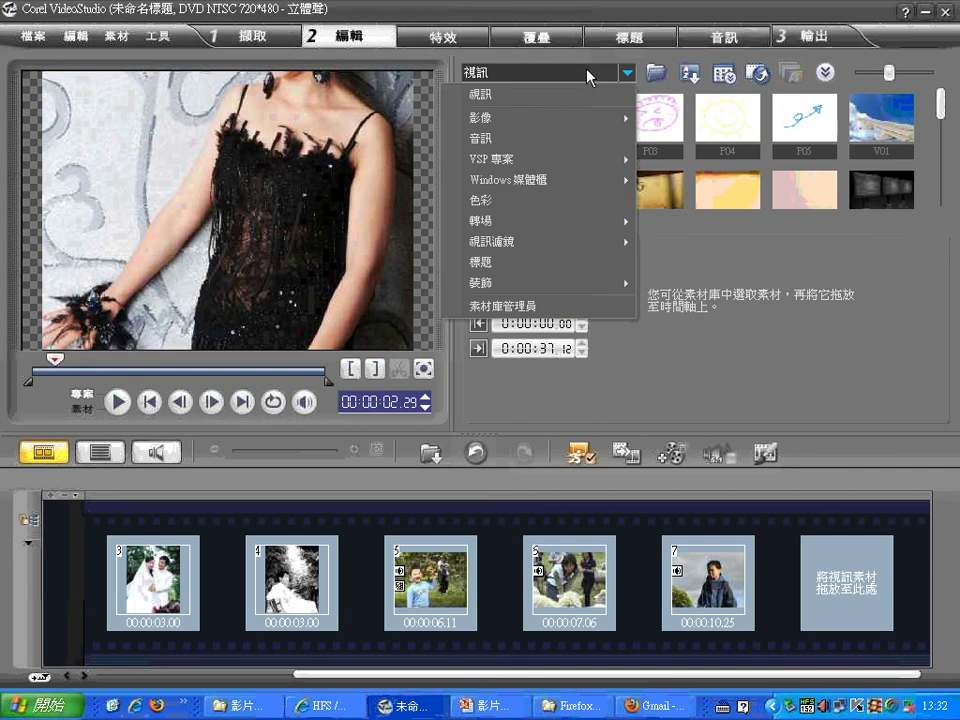
{"action": "mouse_move", "coordinate": [496, 121]}
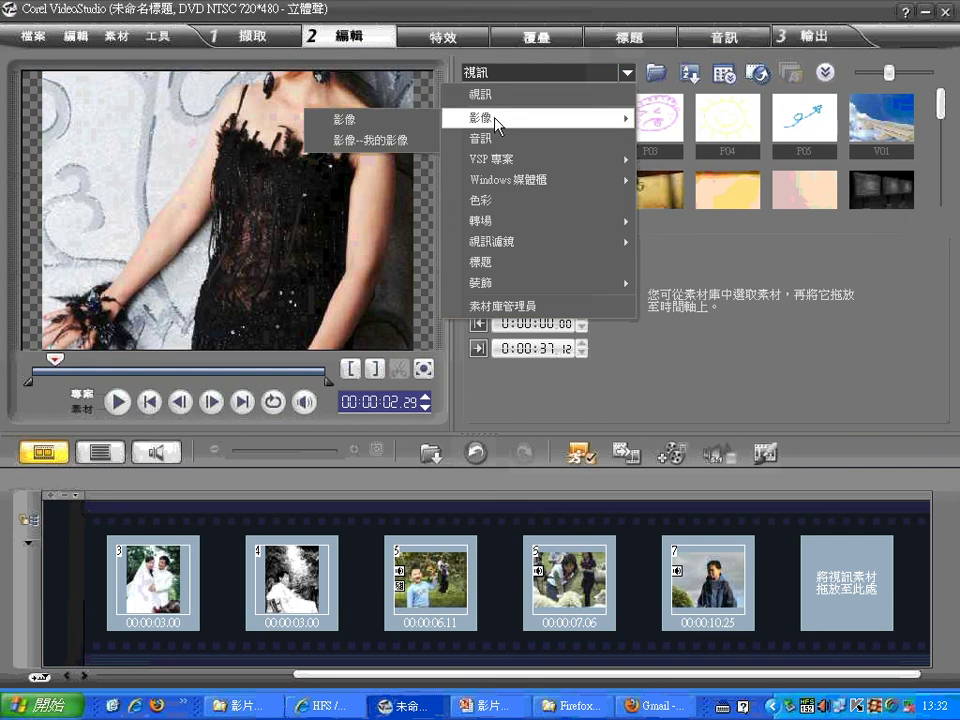
{"action": "left_click", "coordinate": [499, 202]}
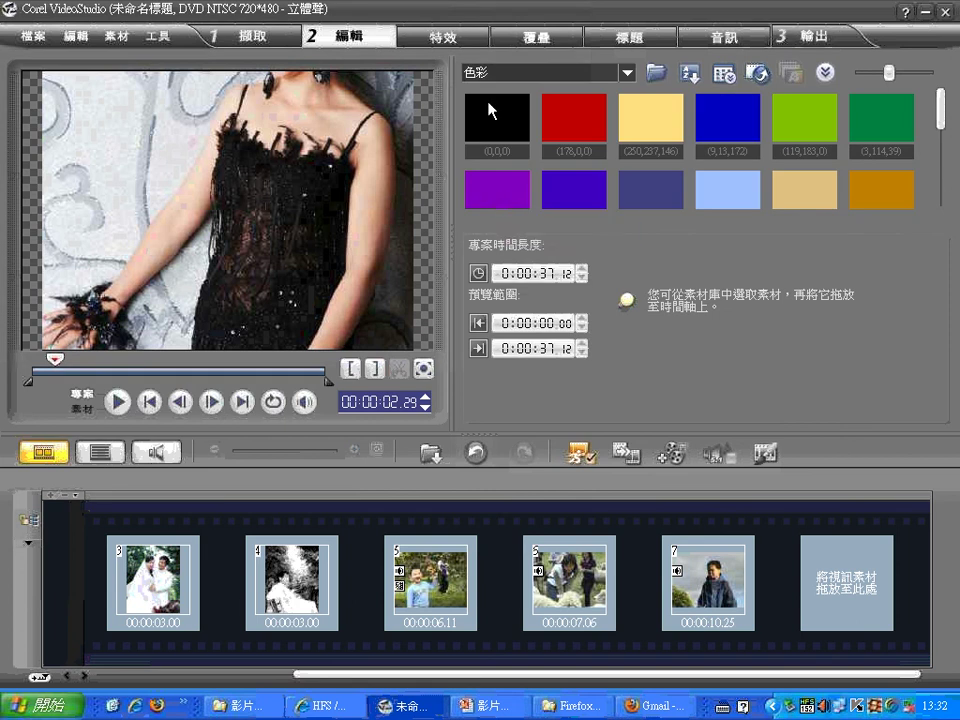
{"action": "left_click_drag", "start_coordinate": [493, 111], "coordinate": [585, 246]}
{"action": "left_click_drag", "start_coordinate": [658, 359], "coordinate": [808, 555]}
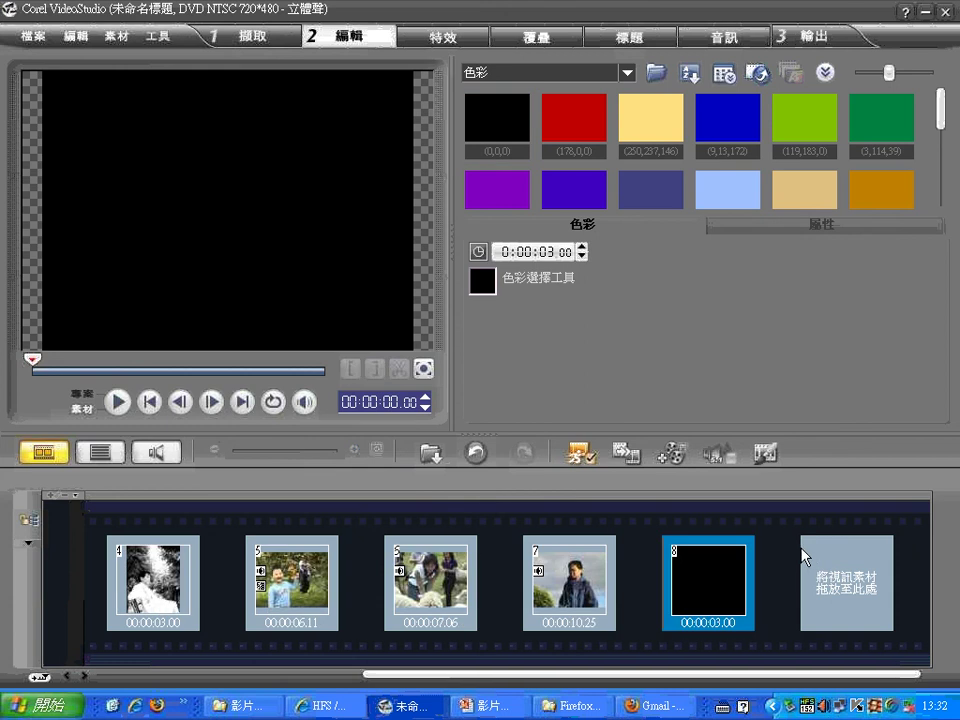
- Insert the 淡化到黑色 transition between the last video and the black clip, set its duration to 2 seconds, and play it
{"action": "left_click", "coordinate": [450, 36]}
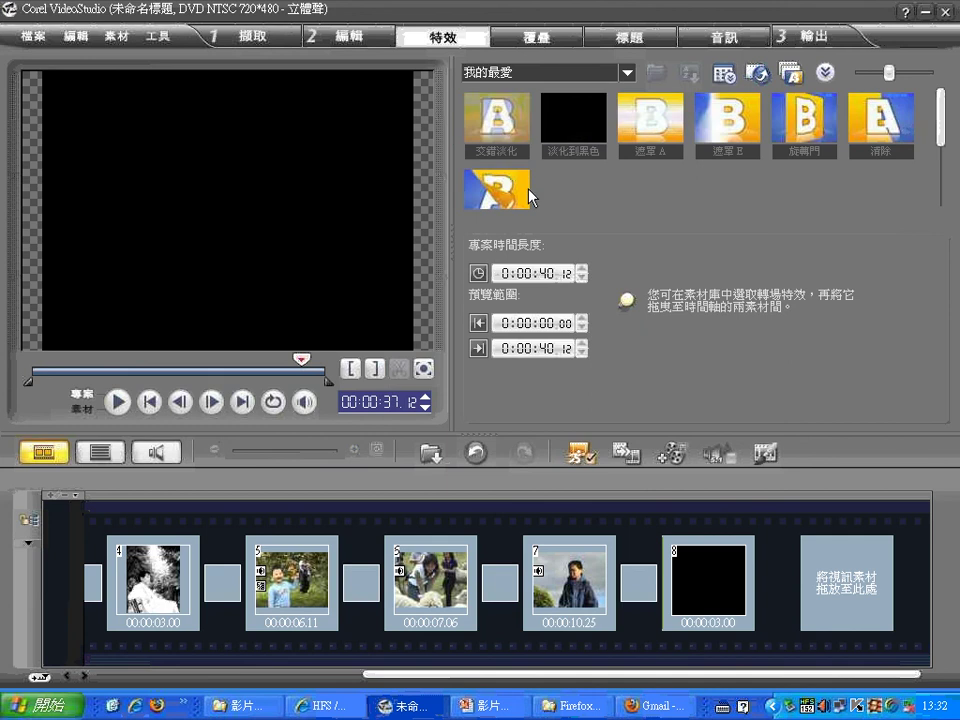
{"action": "left_click_drag", "start_coordinate": [572, 131], "coordinate": [645, 585]}
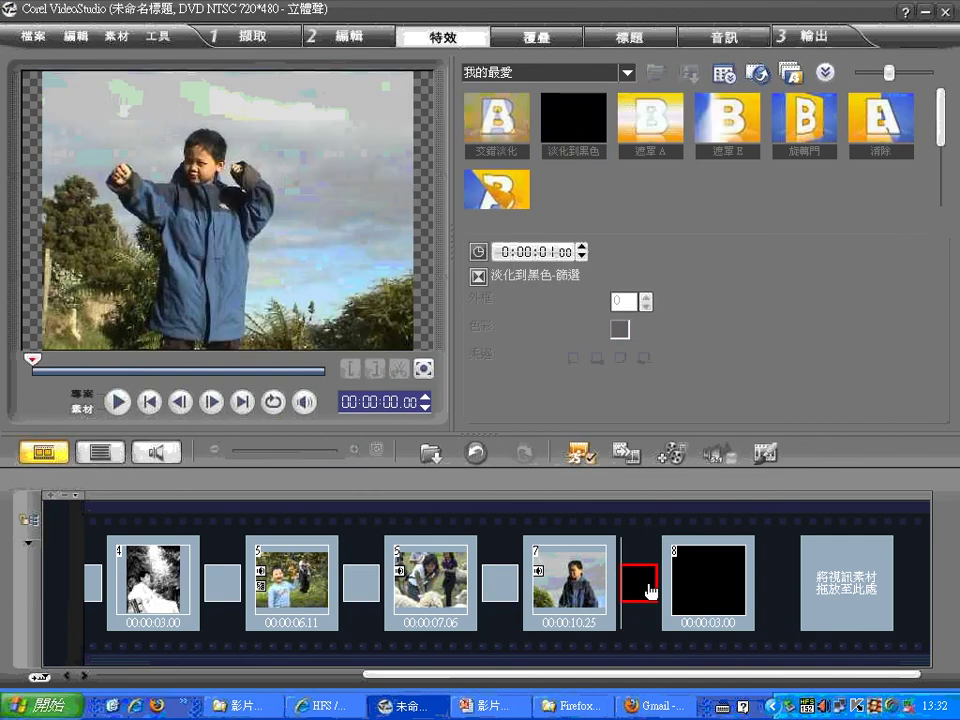
{"action": "left_click", "coordinate": [117, 403]}
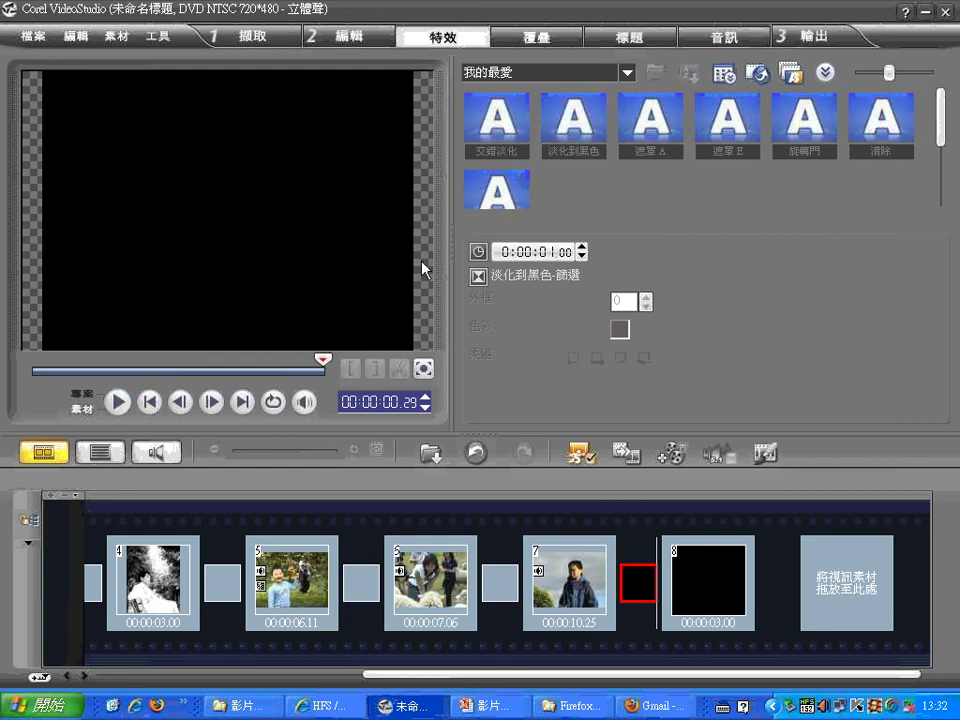
{"action": "left_click", "coordinate": [581, 247]}
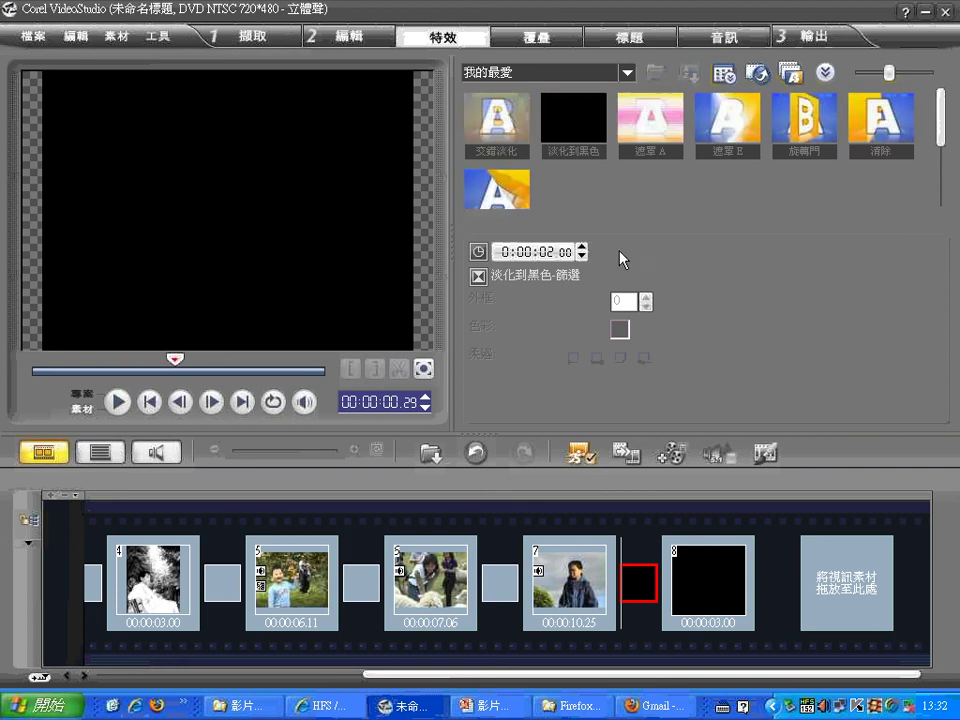
{"action": "left_click", "coordinate": [121, 402]}
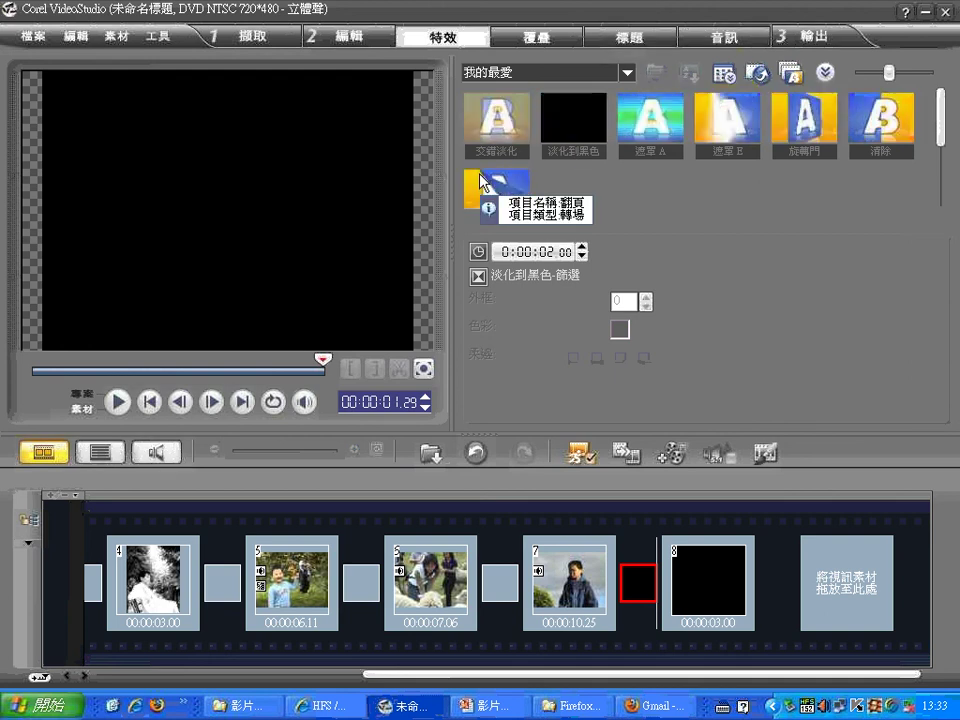
- Show the 相簿 category of the transition library
{"action": "left_click", "coordinate": [626, 73]}
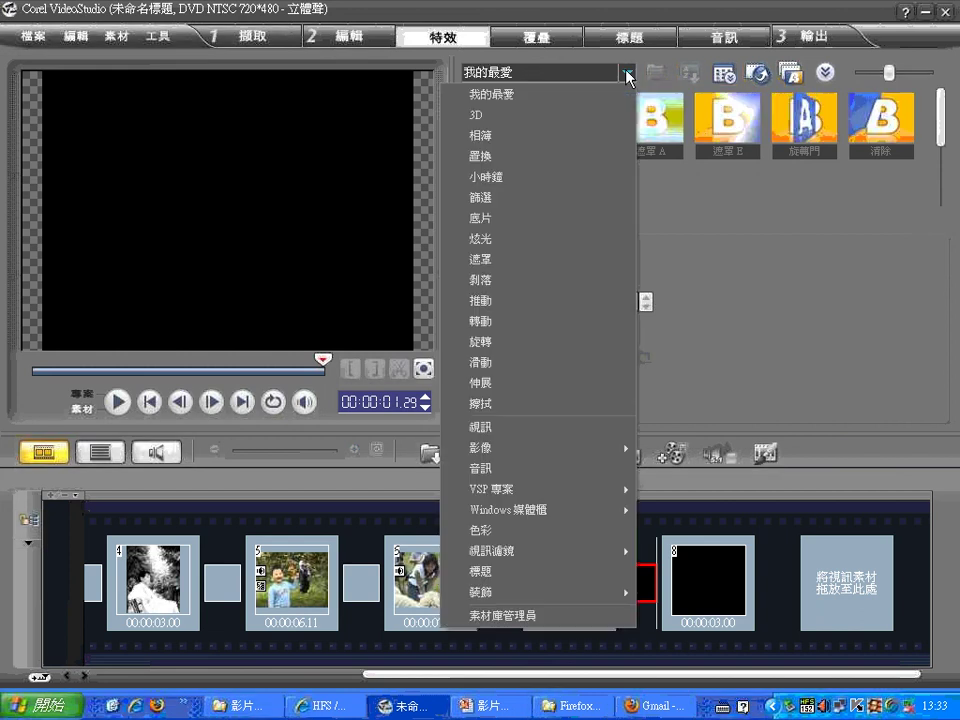
{"action": "left_click", "coordinate": [558, 135]}
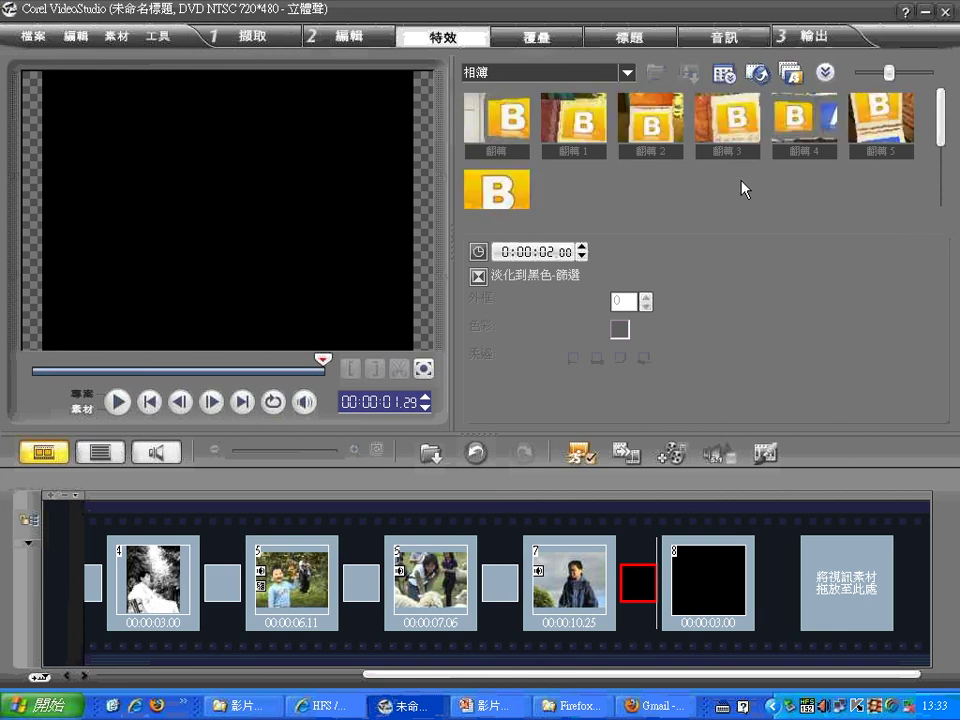
{"action": "left_click_drag", "start_coordinate": [452, 673], "coordinate": [182, 673]}
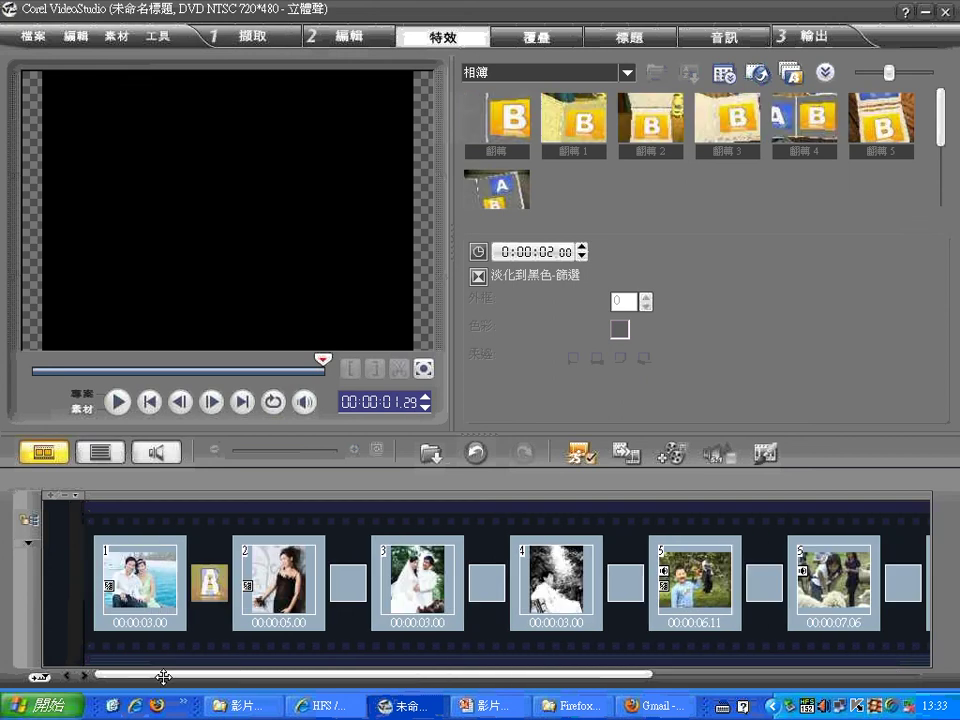
{"action": "left_click", "coordinate": [499, 78]}
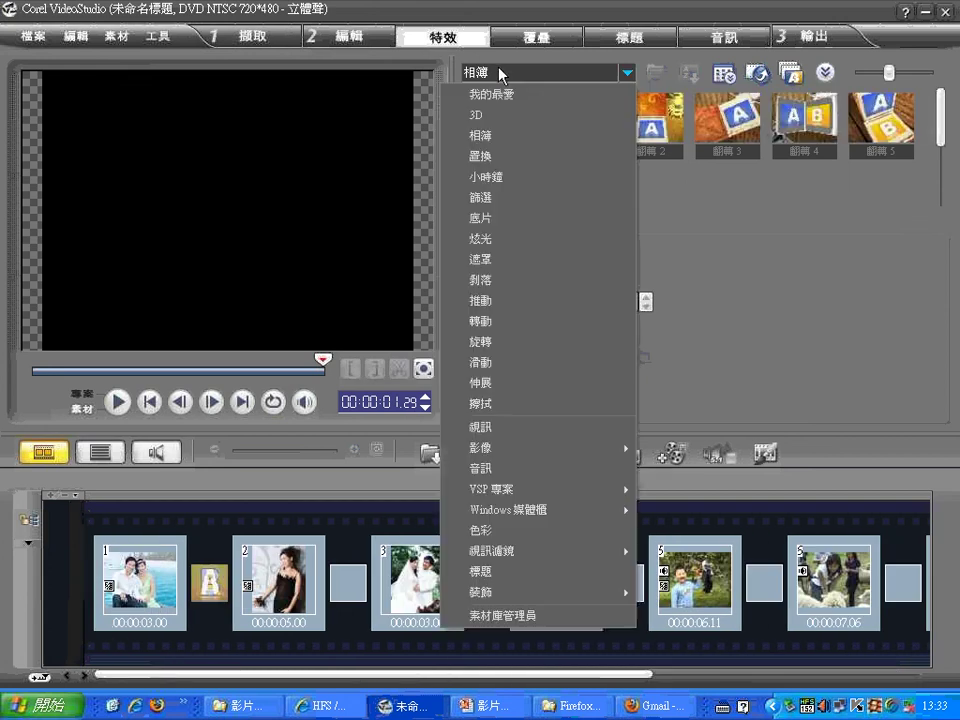
- Insert the image with the compass on old parchment from the 影像 library as the first storyboard clip
{"action": "left_click", "coordinate": [352, 36]}
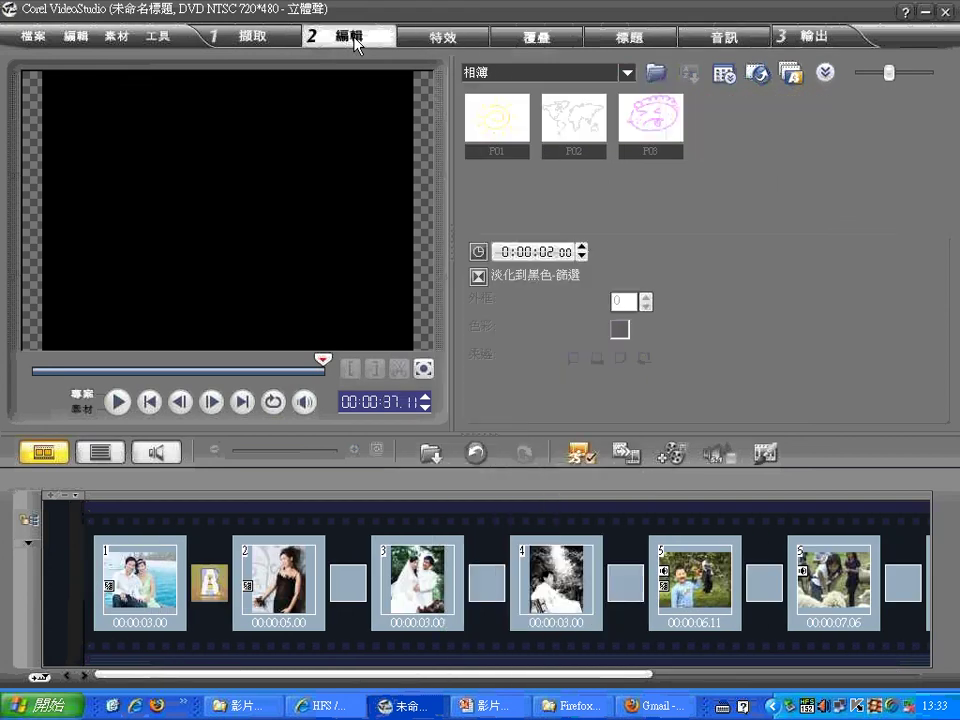
{"action": "left_click", "coordinate": [539, 80]}
{"action": "mouse_move", "coordinate": [529, 120]}
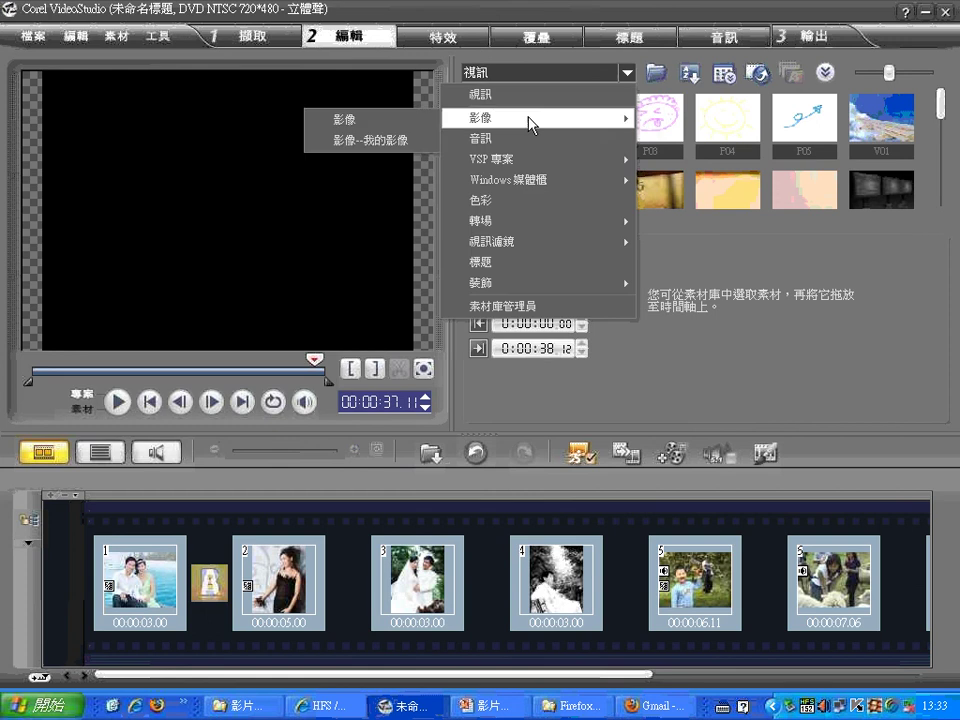
{"action": "left_click", "coordinate": [403, 124]}
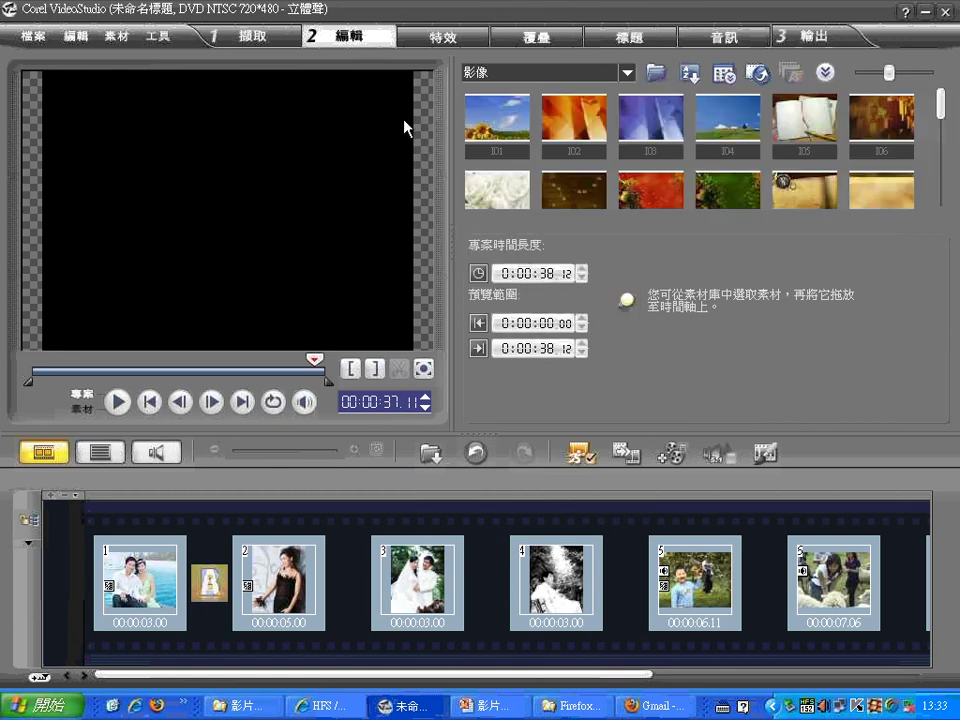
{"action": "left_click", "coordinate": [627, 120]}
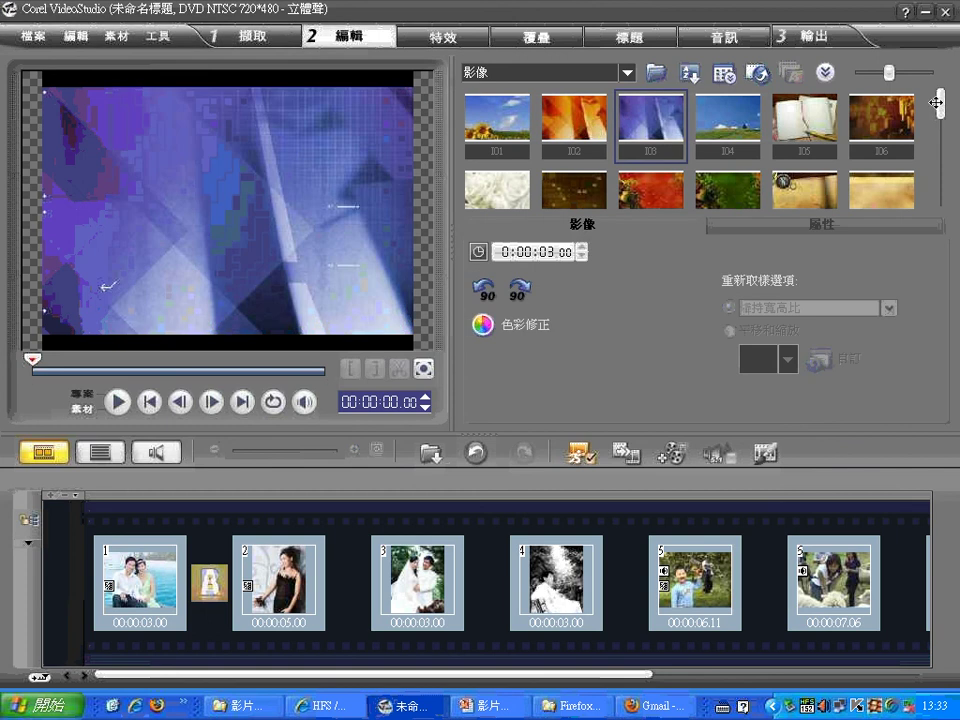
{"action": "left_click", "coordinate": [810, 193]}
{"action": "scroll", "coordinate": [808, 197], "scroll_direction": "down", "scroll_amount": 3}
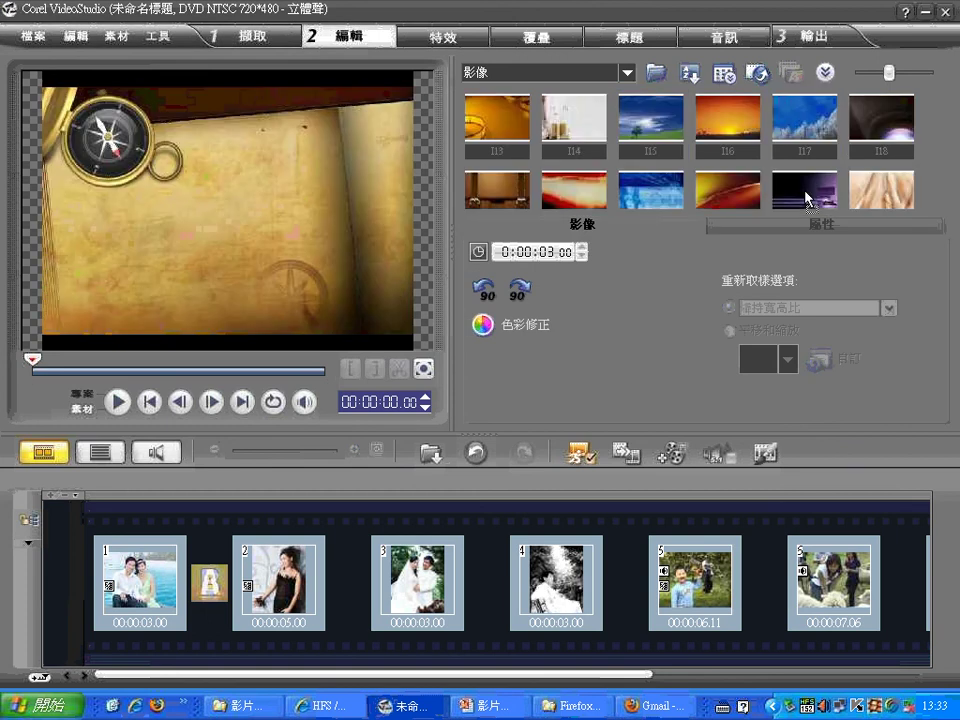
{"action": "left_click_drag", "start_coordinate": [818, 125], "coordinate": [251, 374]}
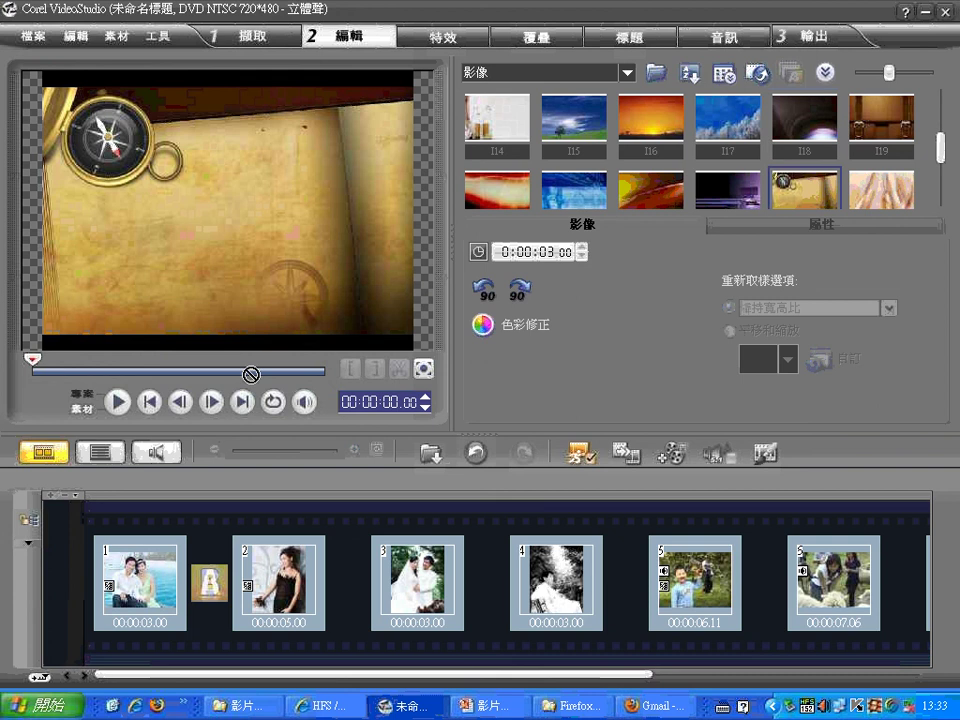
{"action": "left_click_drag", "start_coordinate": [73, 572], "coordinate": [104, 583]}
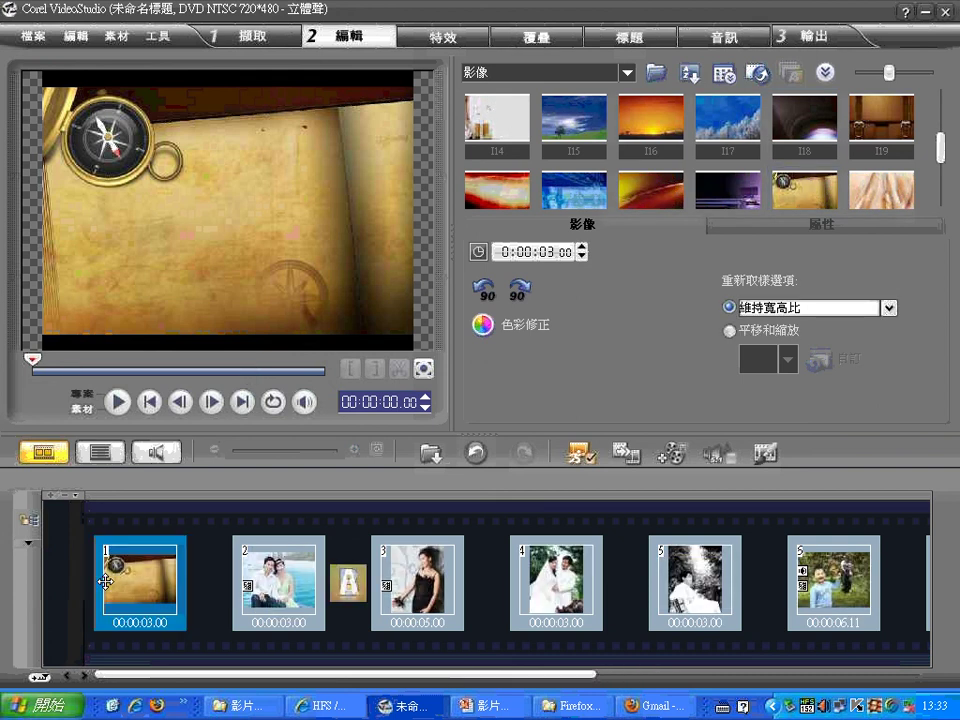
- Insert the 翻轉 4 transition between the compass image and the couple photo and play it
{"action": "left_click", "coordinate": [443, 37]}
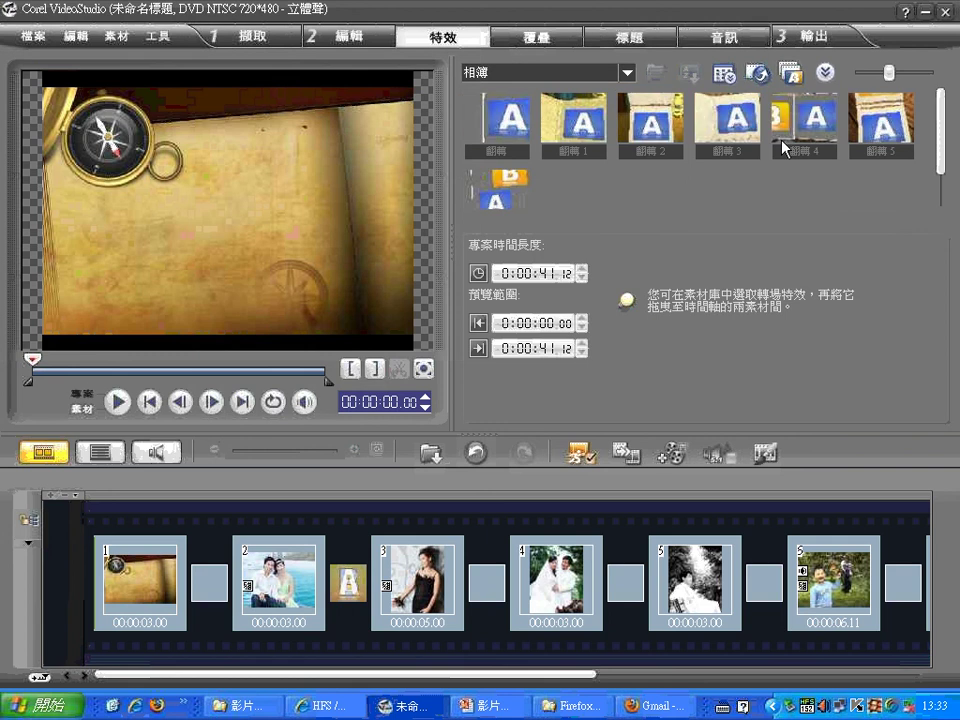
{"action": "left_click_drag", "start_coordinate": [783, 148], "coordinate": [212, 582]}
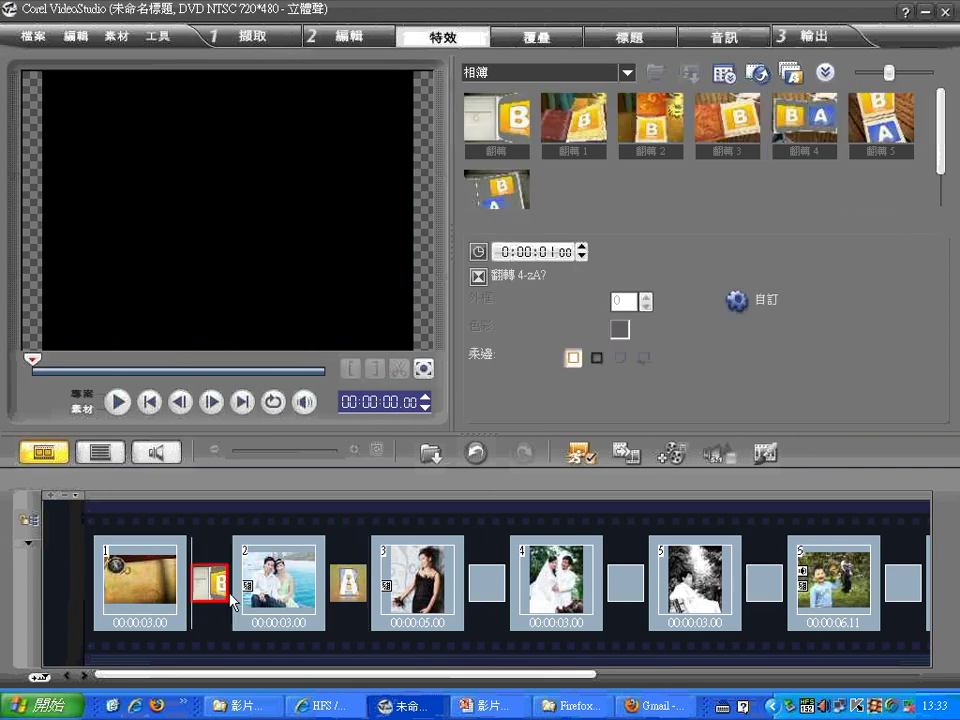
{"action": "left_click", "coordinate": [116, 403]}
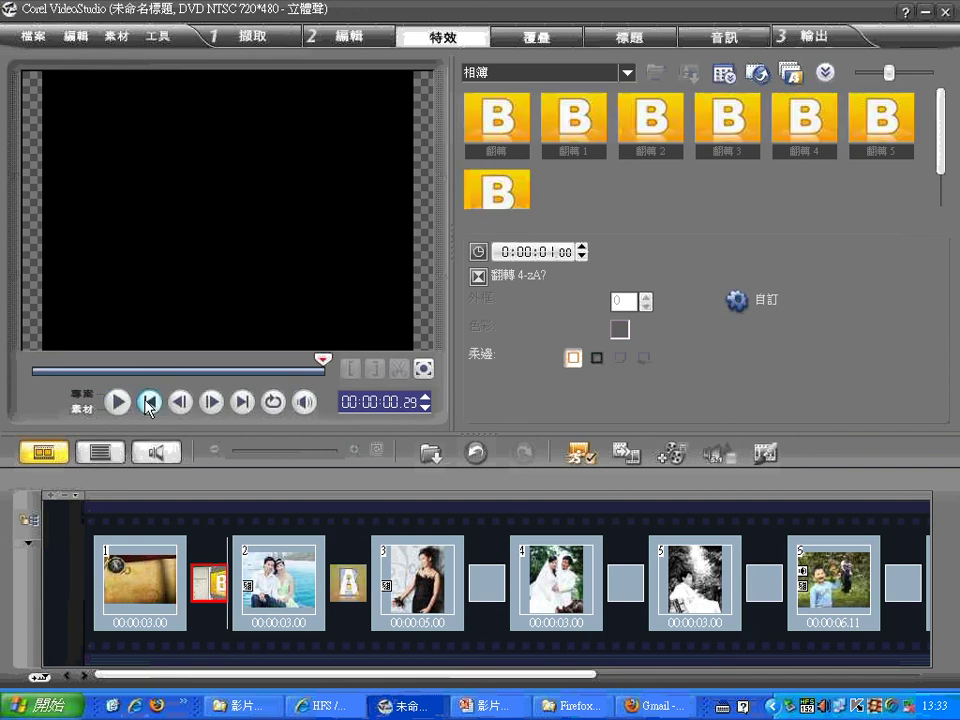
{"action": "left_click", "coordinate": [148, 403]}
{"action": "left_click", "coordinate": [116, 401]}
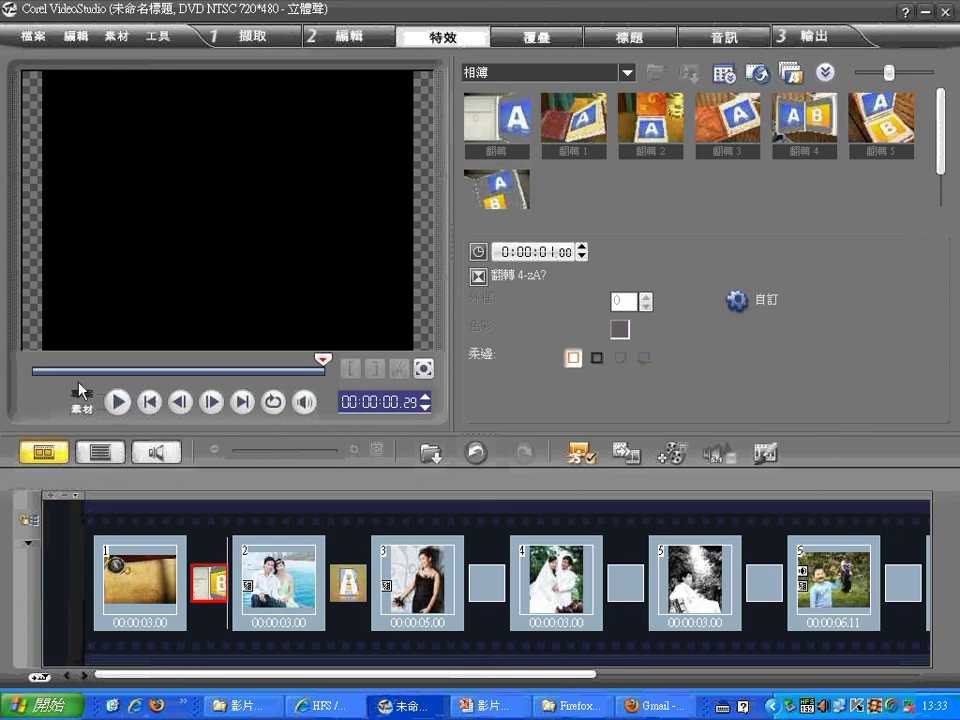
- Play the project from near its start through the first transitions, and replay the 翻轉 4 transition by itself
{"action": "left_click", "coordinate": [86, 394]}
{"action": "left_click_drag", "start_coordinate": [51, 360], "coordinate": [46, 361]}
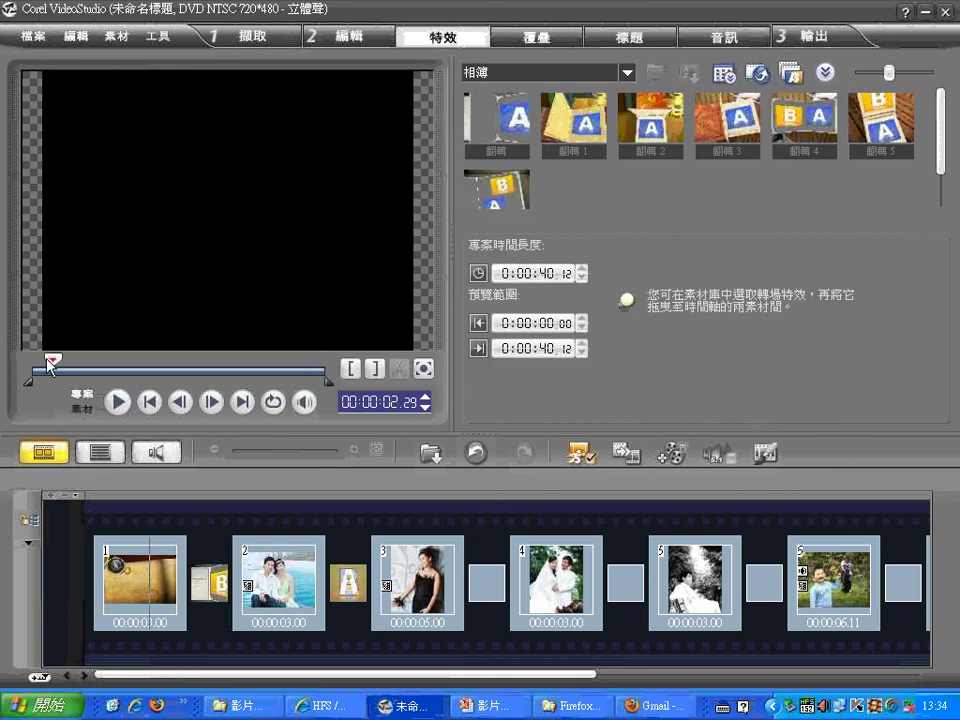
{"action": "left_click", "coordinate": [118, 401]}
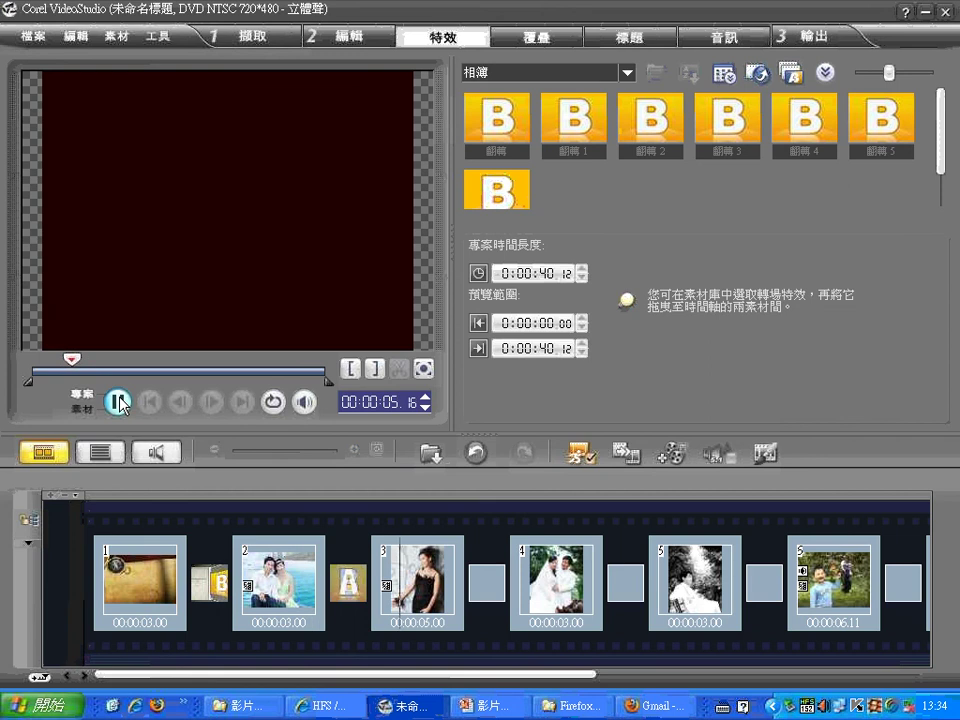
{"action": "left_click", "coordinate": [118, 401]}
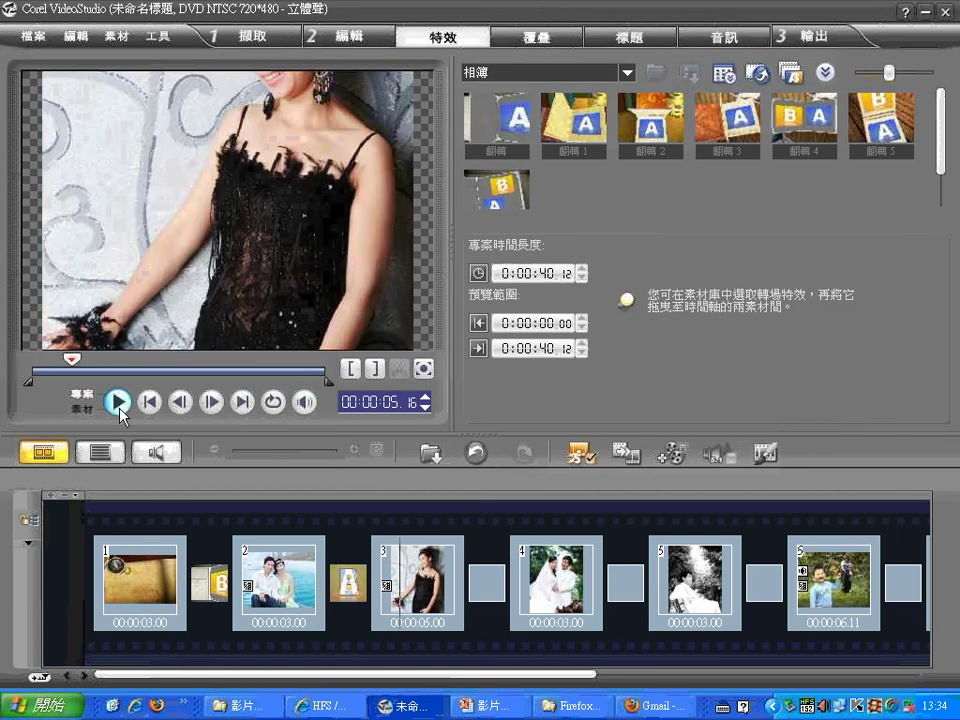
{"action": "left_click", "coordinate": [209, 584]}
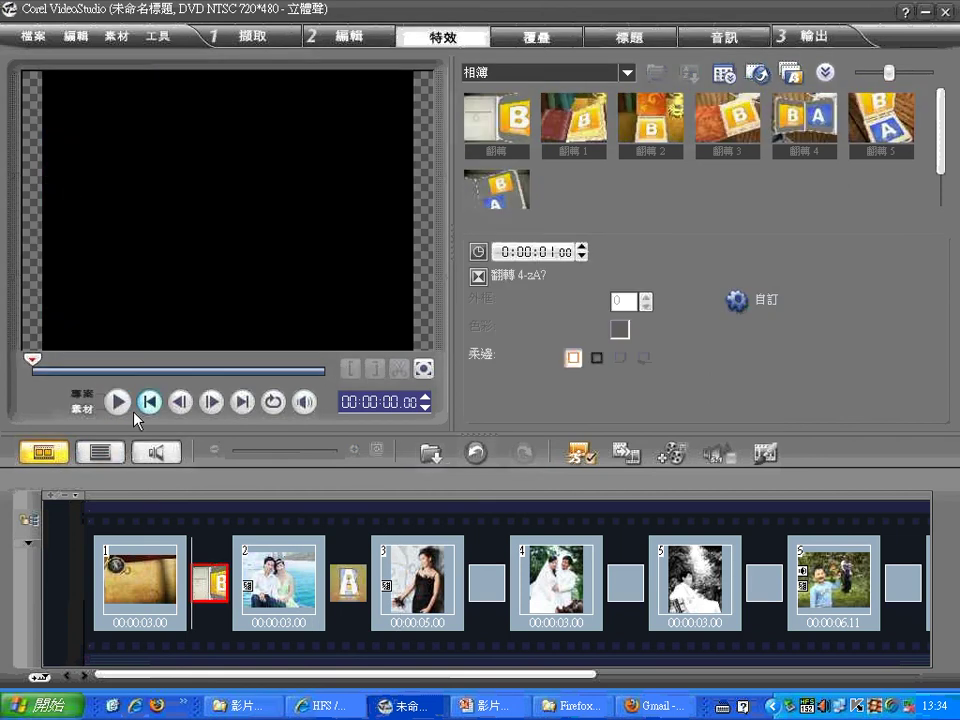
{"action": "left_click", "coordinate": [118, 402]}
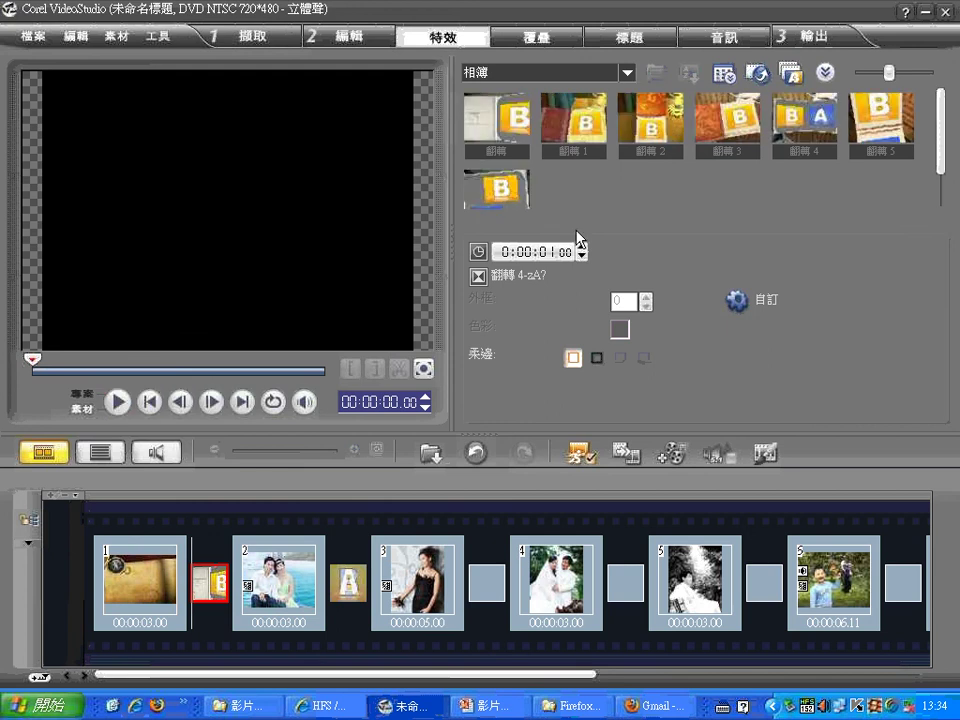
- Preview the 翻轉 2, 翻轉 3 and 翻轉 1 transitions in the library
{"action": "left_click", "coordinate": [665, 120]}
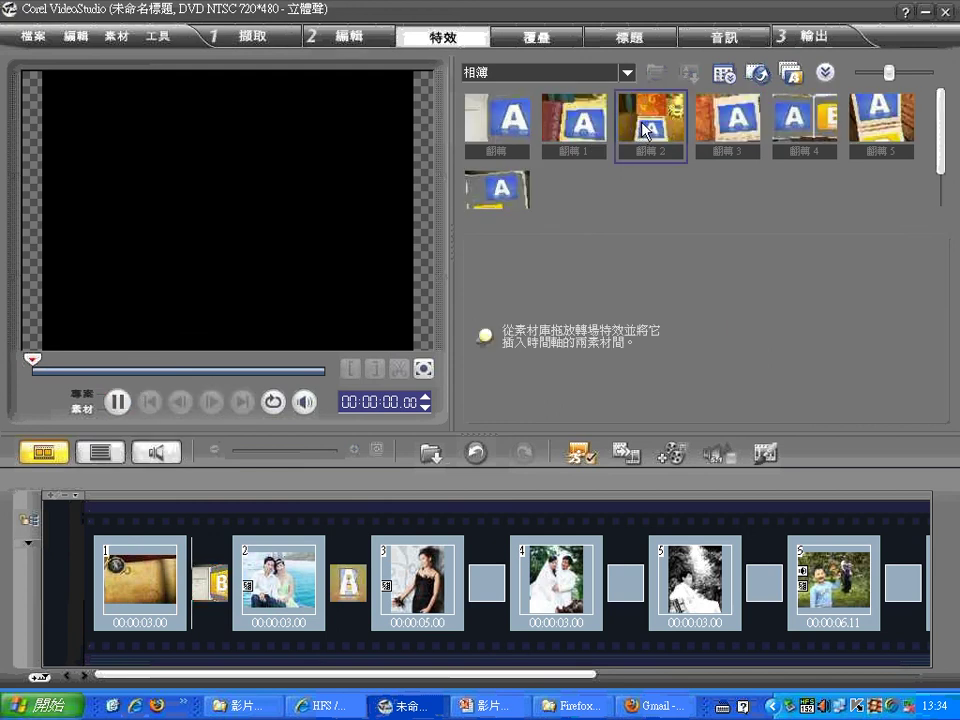
{"action": "left_click", "coordinate": [715, 125]}
{"action": "left_click", "coordinate": [663, 128]}
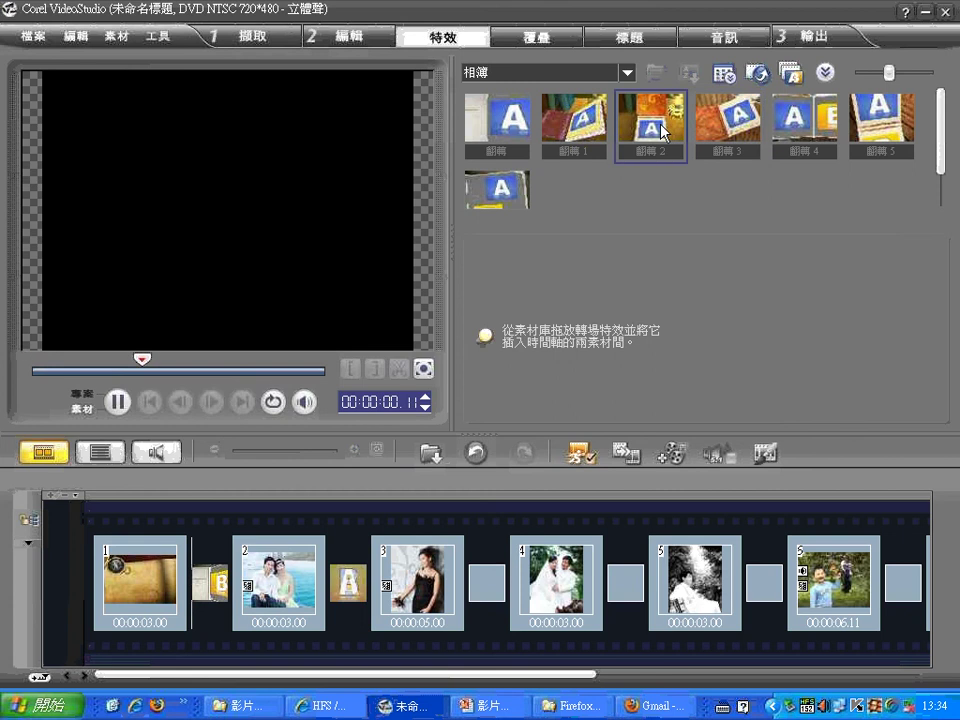
{"action": "left_click", "coordinate": [590, 130]}
- Try to open the custom settings of the 翻轉 4 transition after the compass image
{"action": "left_click", "coordinate": [210, 583]}
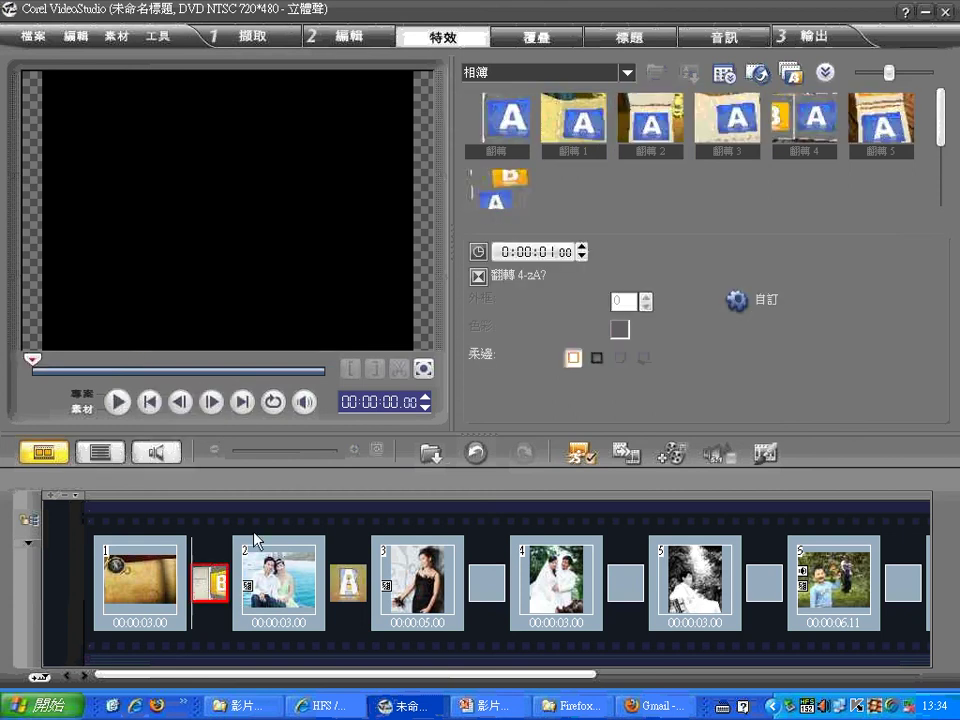
{"action": "left_click", "coordinate": [738, 302]}
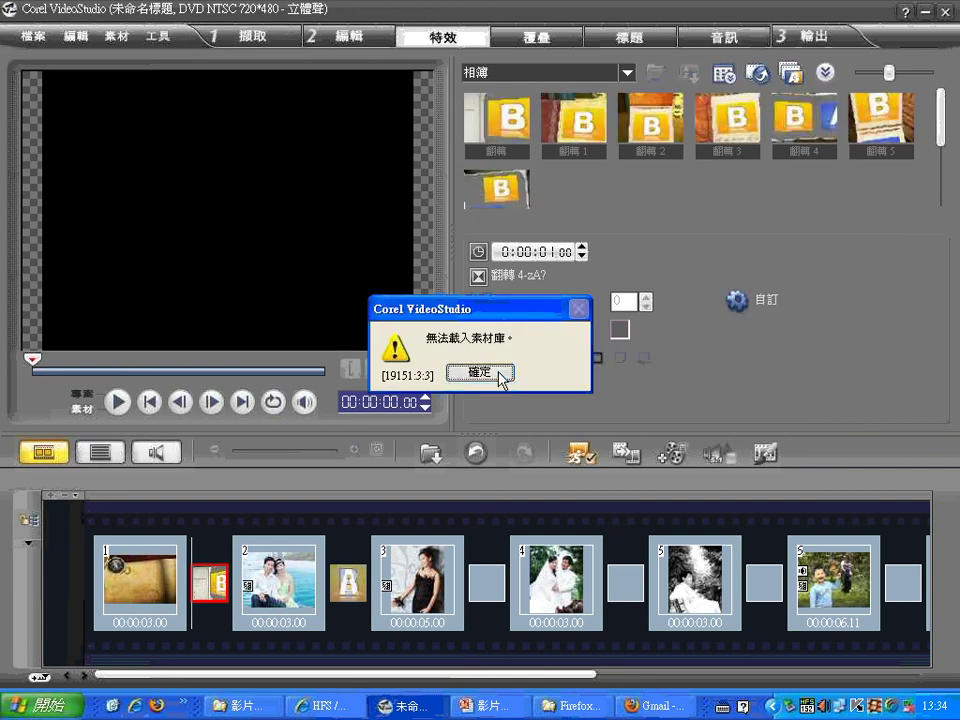
{"action": "left_click", "coordinate": [497, 373]}
- Replace the transition after the compass image with 翻轉 and try to open its custom settings
{"action": "left_click_drag", "start_coordinate": [516, 140], "coordinate": [206, 598]}
{"action": "left_click", "coordinate": [737, 300]}
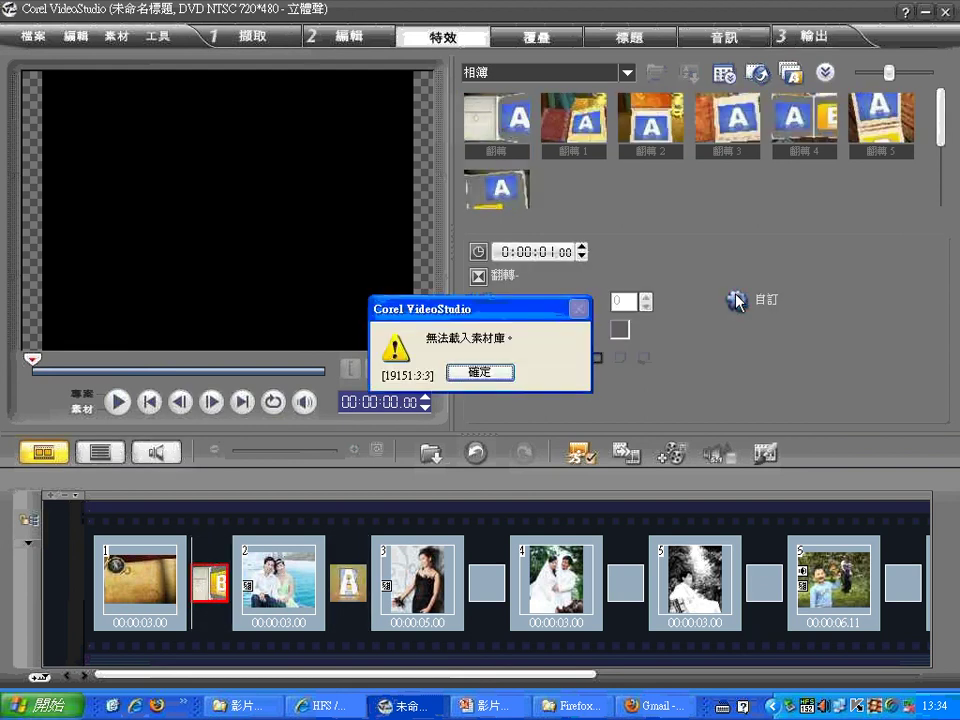
{"action": "left_click", "coordinate": [482, 373]}
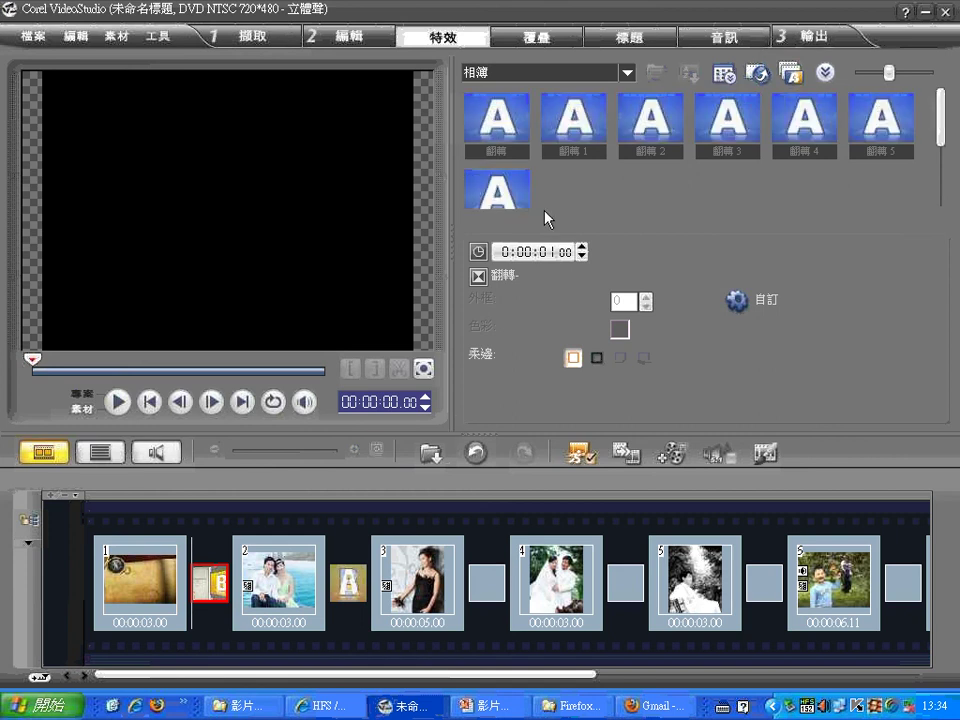
- Browse the transitions in the 剝落 category and through to the end of the 擦拭 category
{"action": "left_click", "coordinate": [626, 74]}
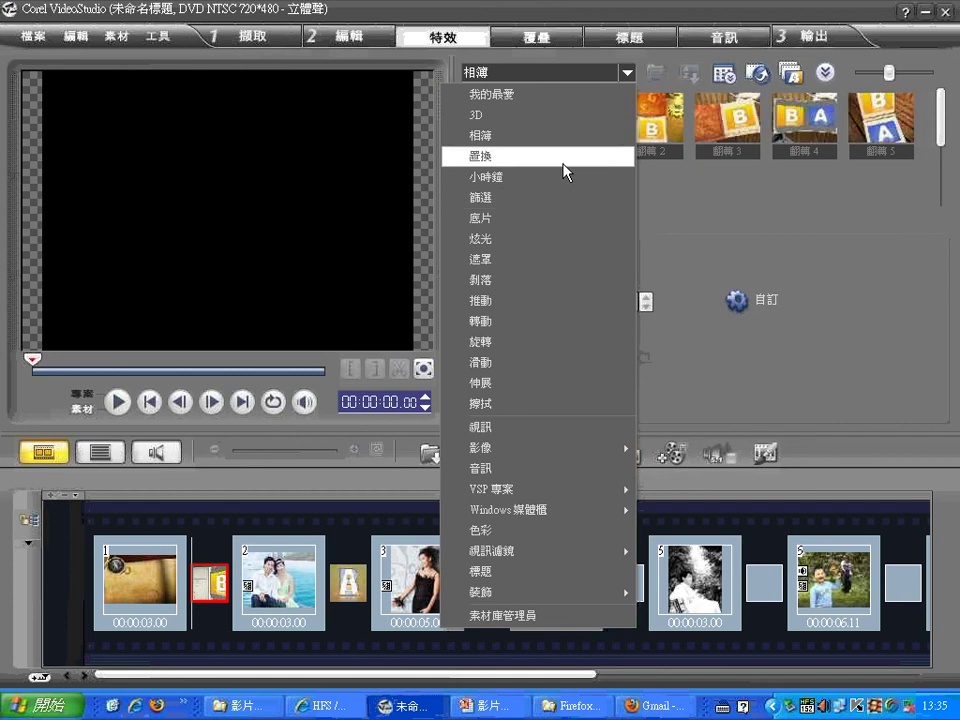
{"action": "left_click", "coordinate": [562, 283]}
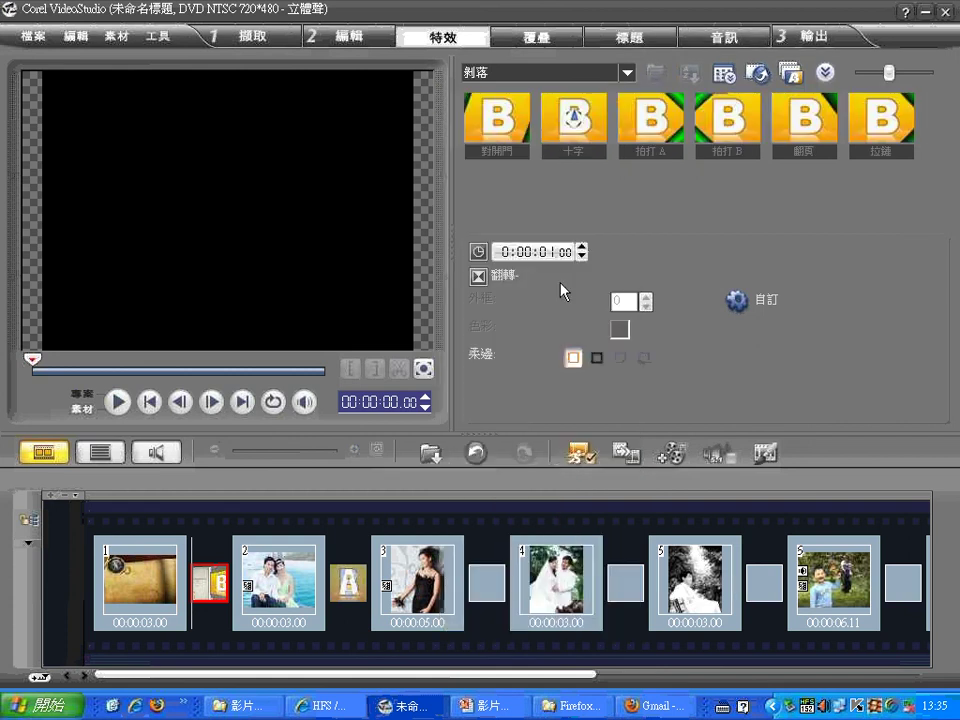
{"action": "left_click", "coordinate": [583, 77]}
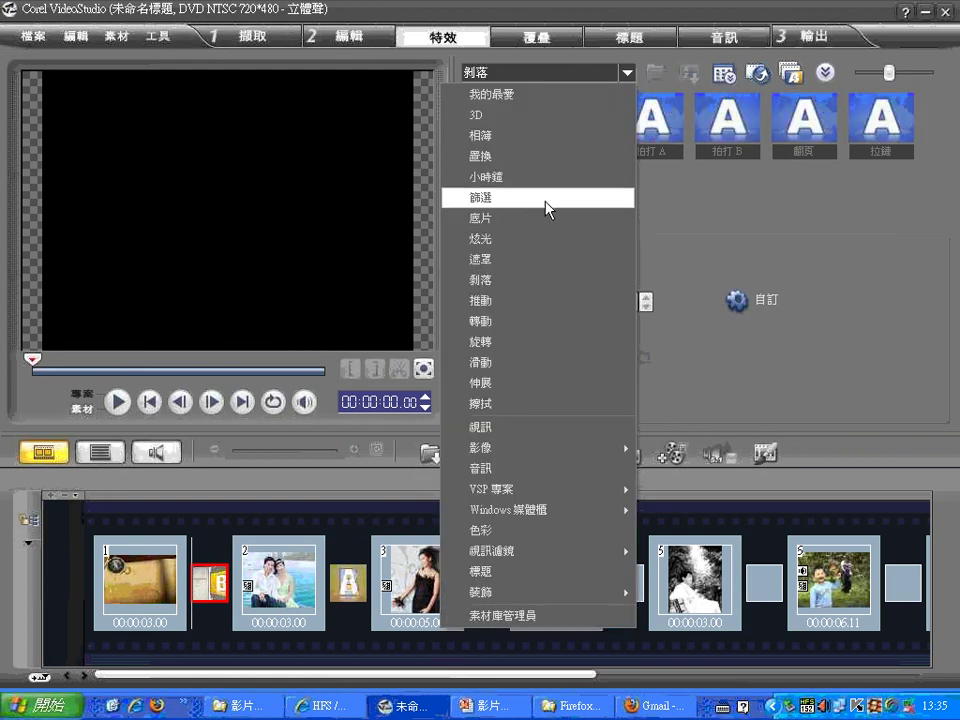
{"action": "left_click", "coordinate": [537, 404]}
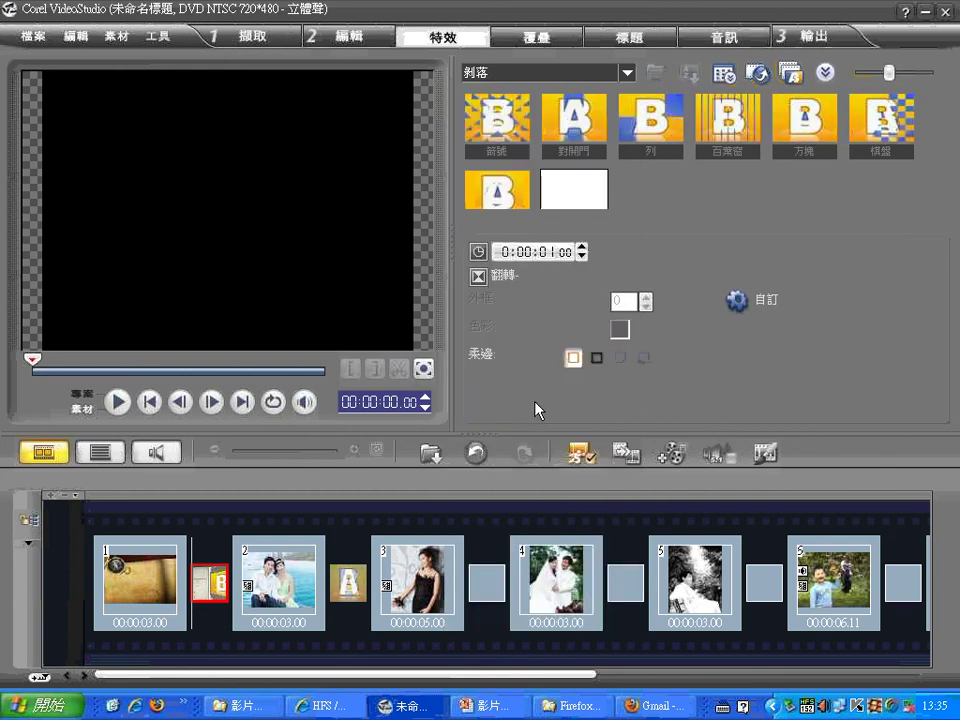
{"action": "left_click", "coordinate": [940, 172]}
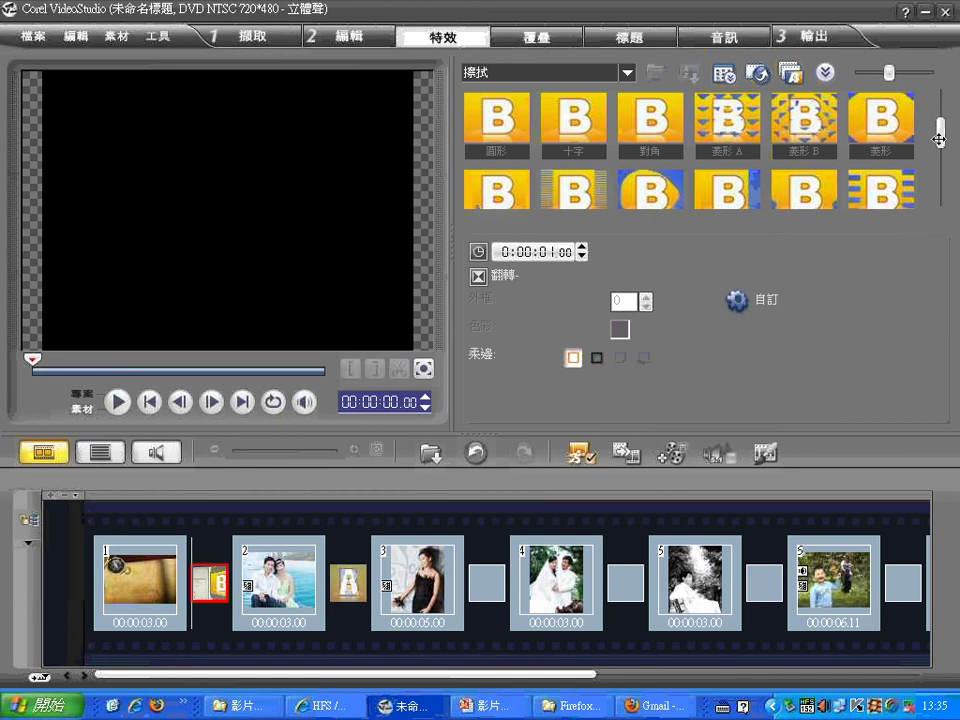
{"action": "left_click_drag", "start_coordinate": [940, 139], "coordinate": [940, 169]}
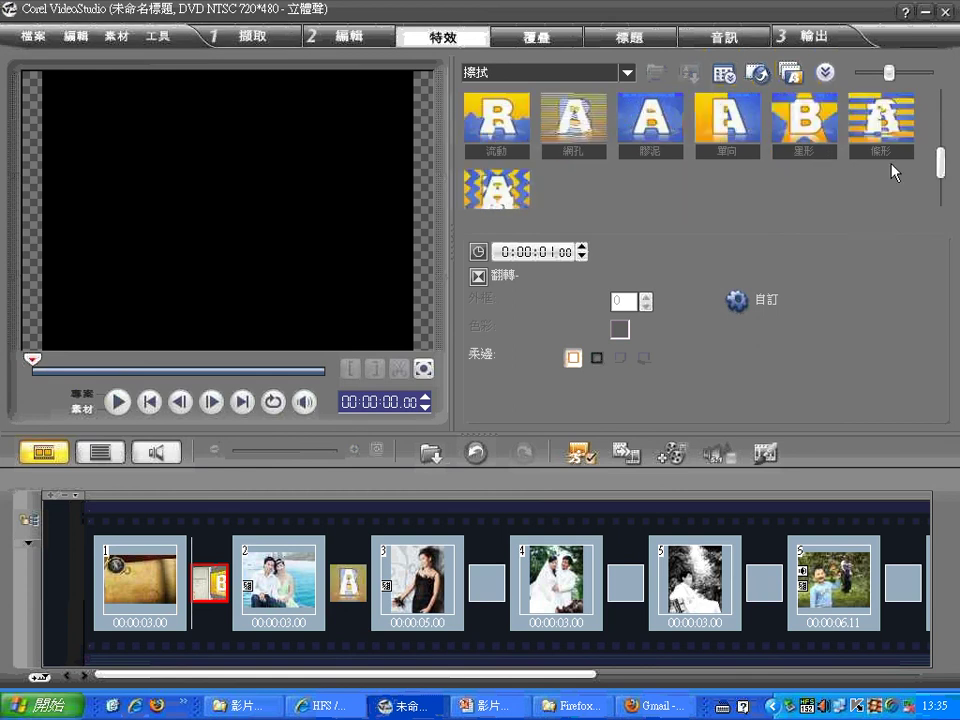
- Look through the 炫光 and 置換 transition categories, and revisit the 剝落 category
{"action": "left_click", "coordinate": [626, 73]}
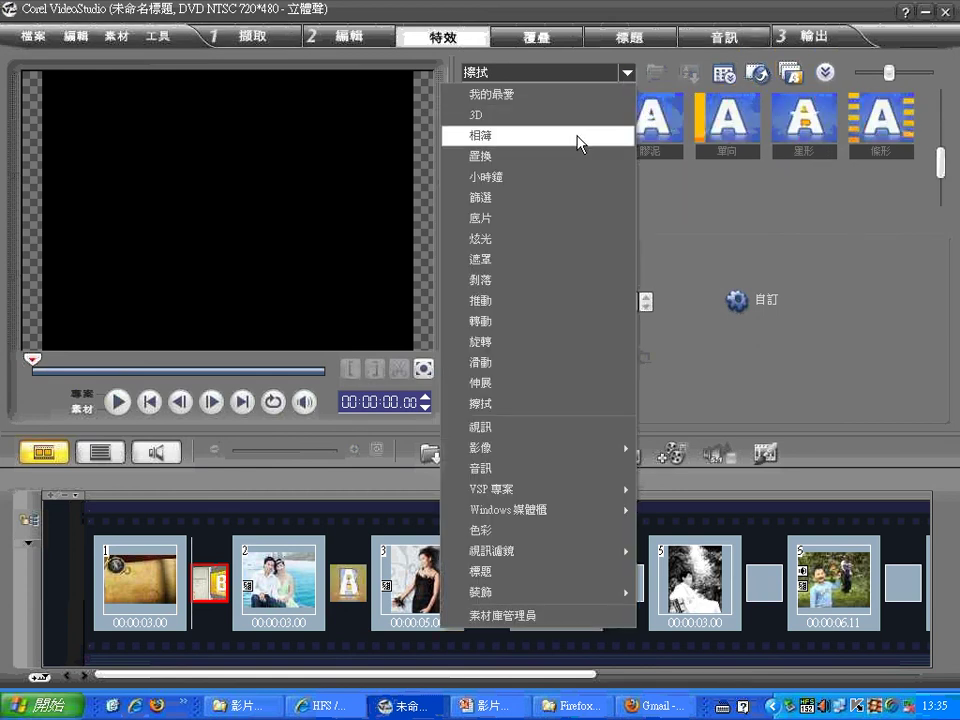
{"action": "left_click", "coordinate": [561, 239]}
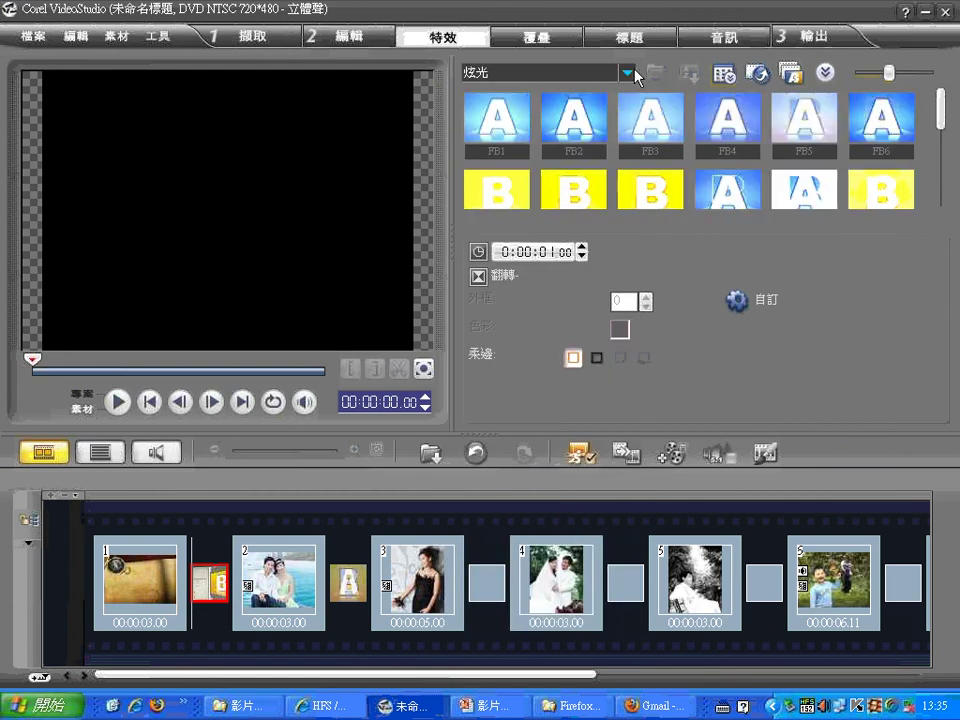
{"action": "left_click", "coordinate": [626, 73]}
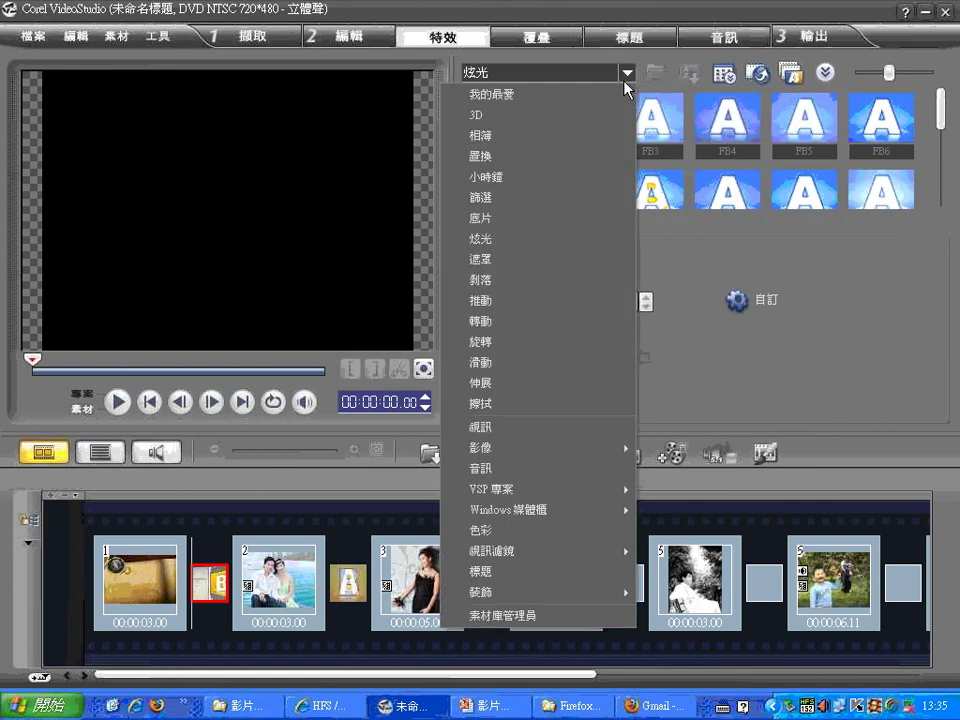
{"action": "left_click", "coordinate": [592, 158]}
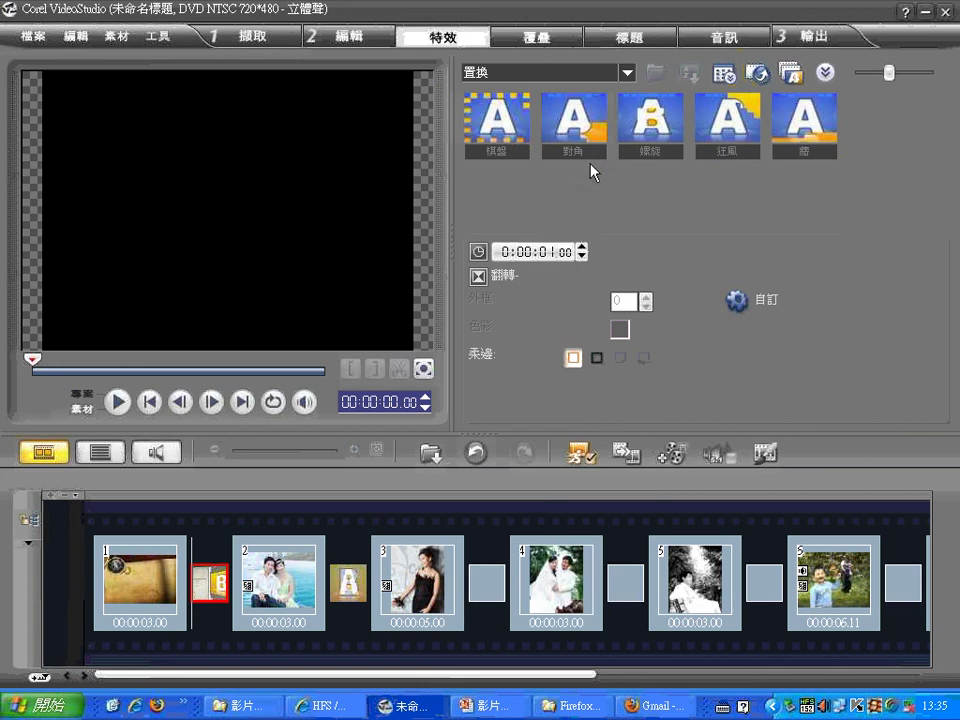
{"action": "left_click", "coordinate": [626, 73]}
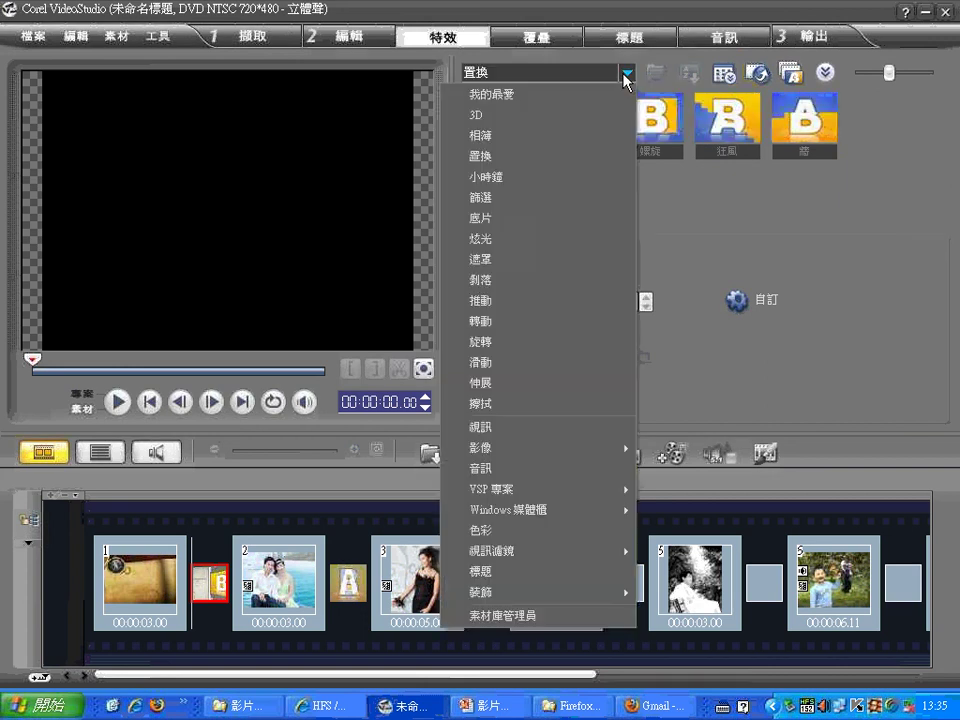
{"action": "left_click", "coordinate": [566, 284]}
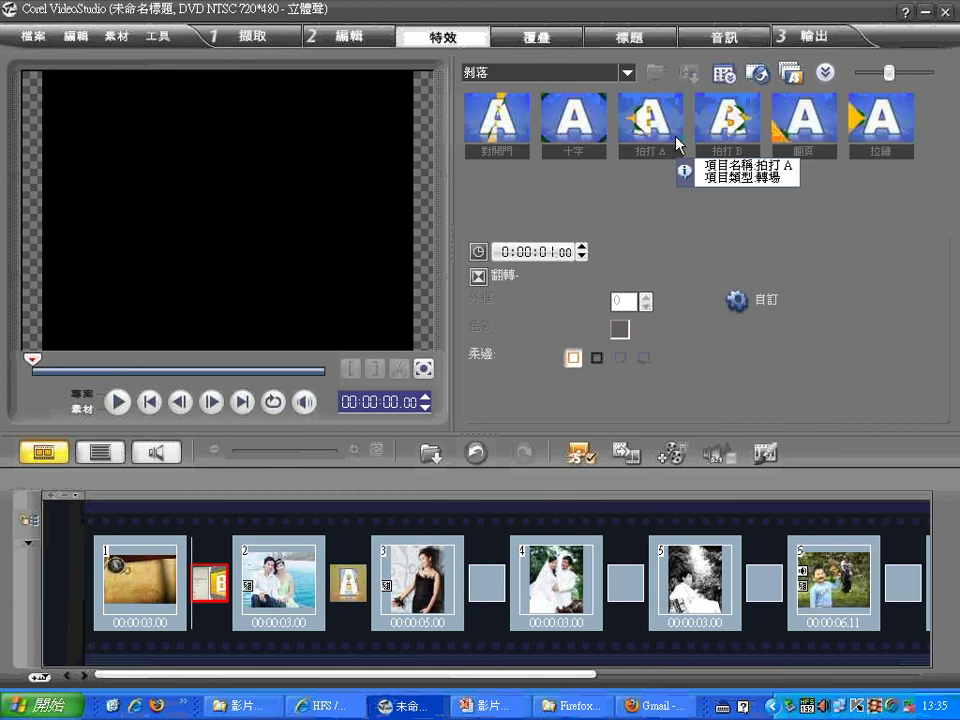
- Show the 我的最愛 transitions and preview 淡化到黑色 and 交錯淡化
{"action": "left_click", "coordinate": [627, 72]}
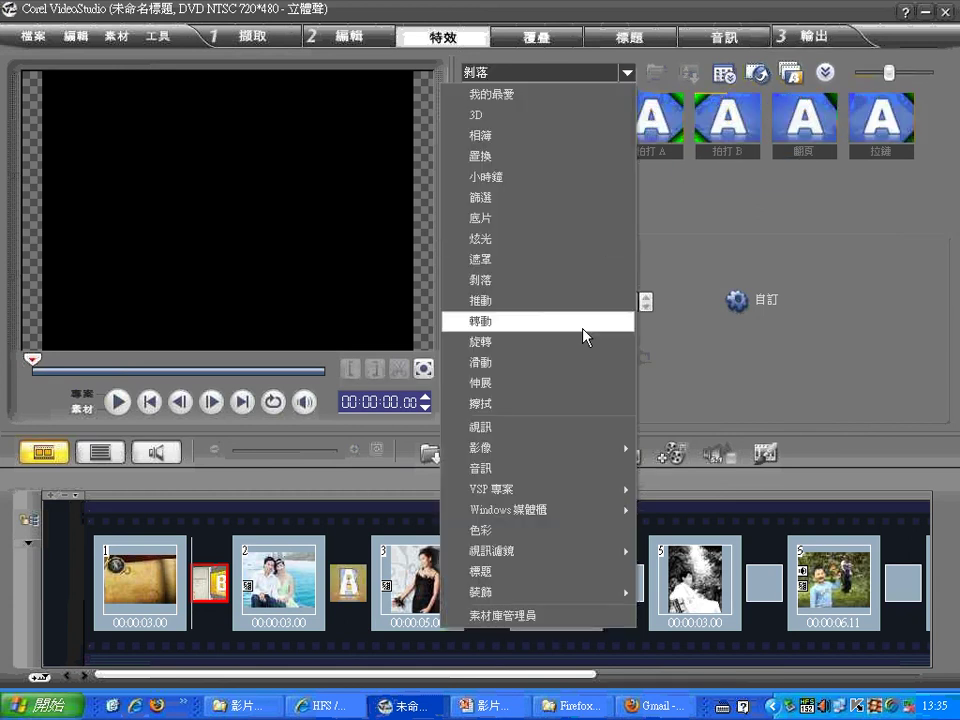
{"action": "left_click", "coordinate": [586, 94]}
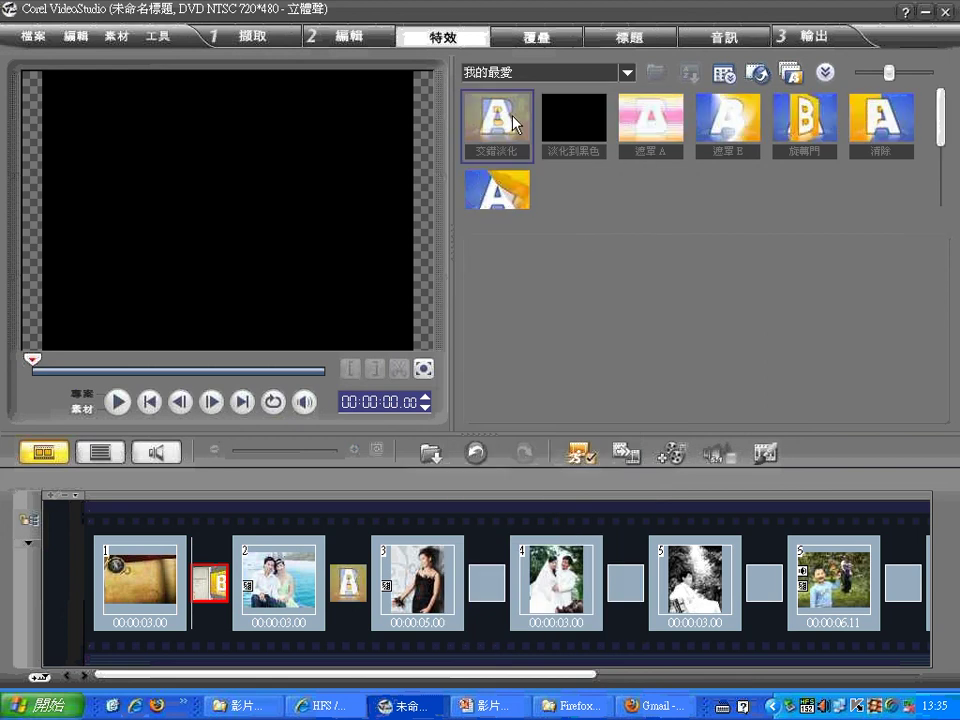
{"action": "left_click", "coordinate": [582, 121]}
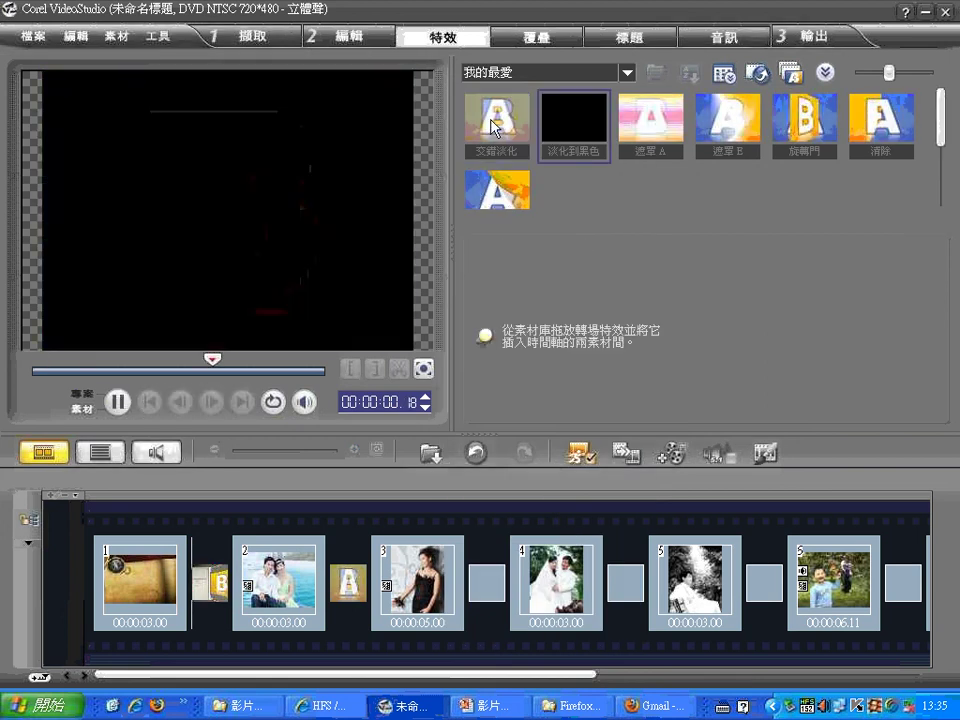
{"action": "left_click", "coordinate": [505, 125]}
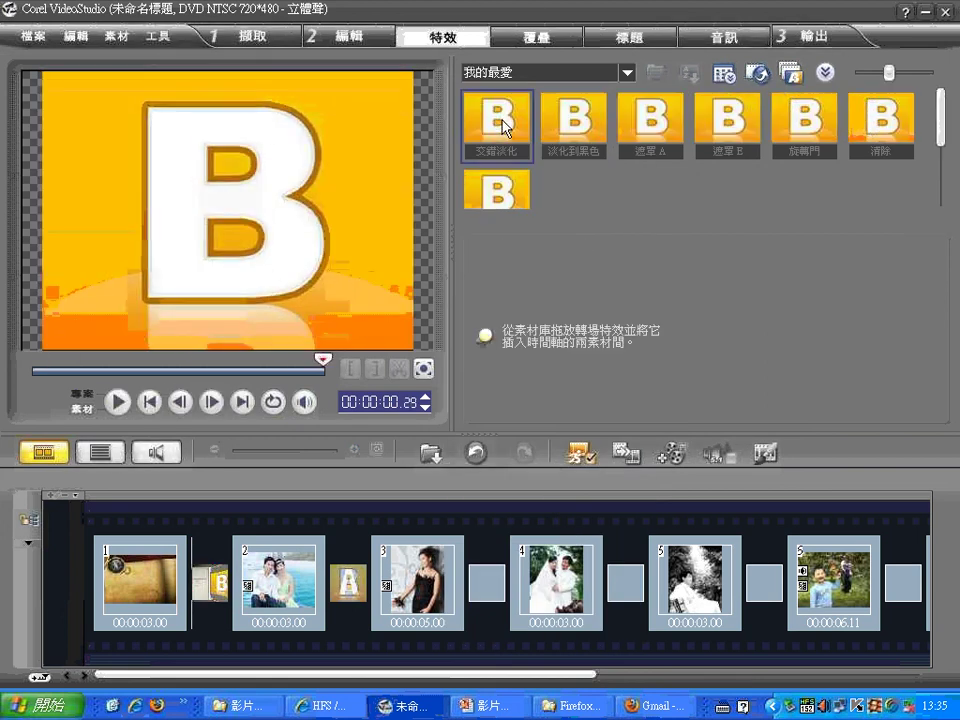